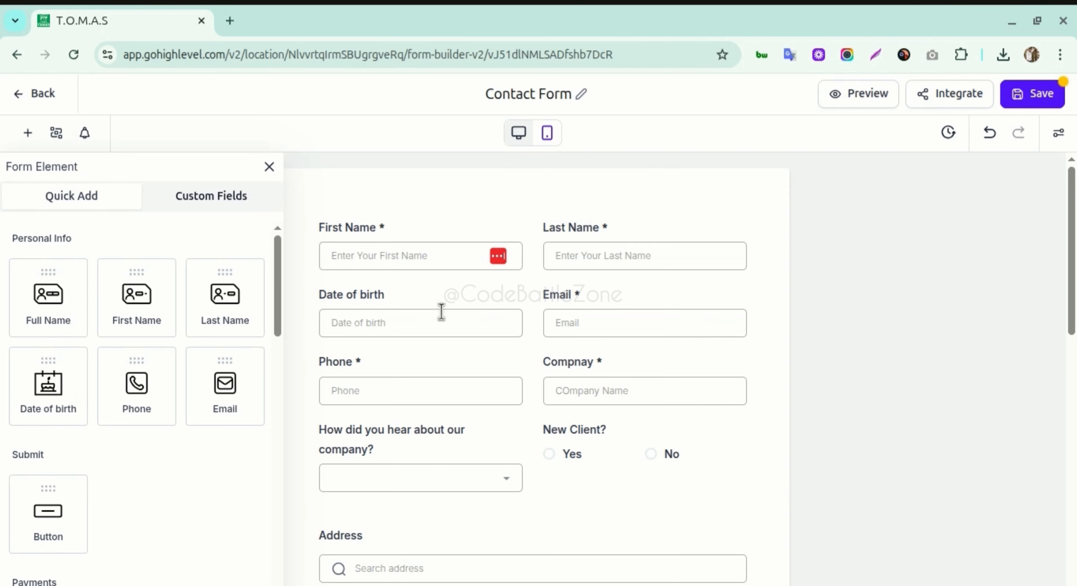
# - Show the form's Custom Fields list and start a new custom field
pyautogui.scroll(-15, 532, 368)
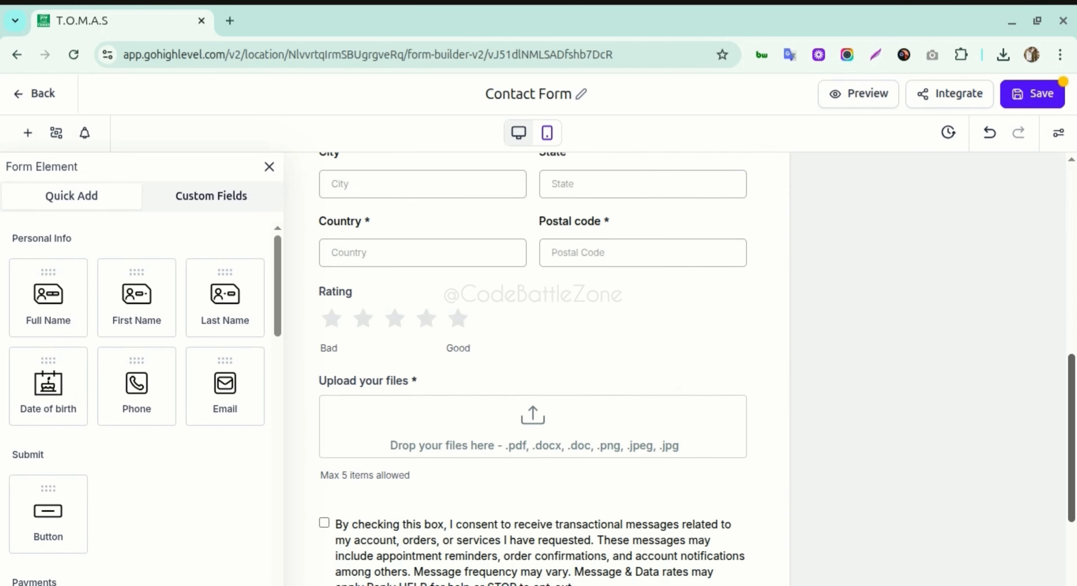
pyautogui.scroll(10, 532, 368)
pyautogui.scroll(4, 533, 368)
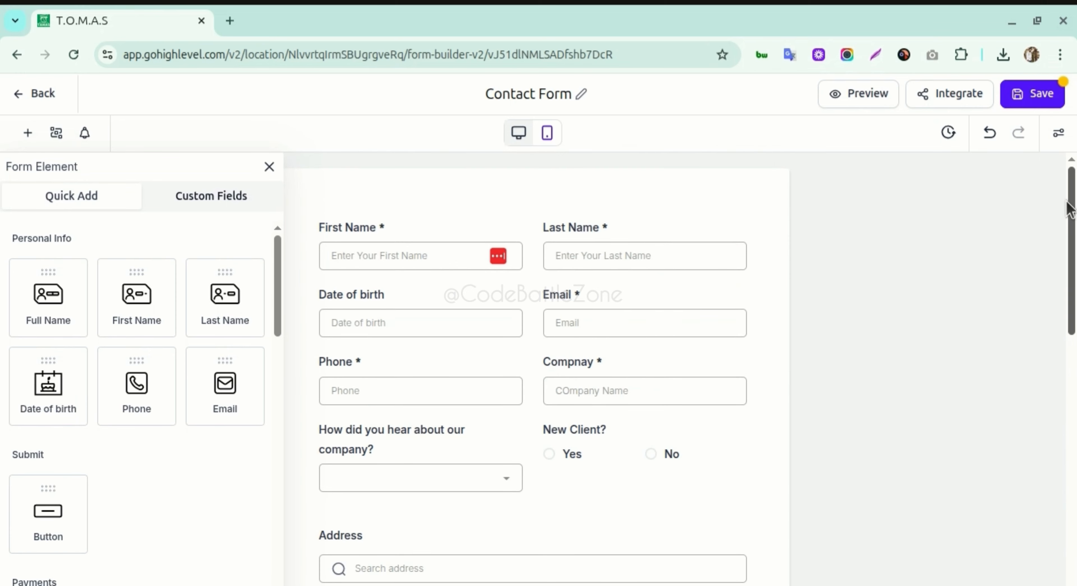
pyautogui.scroll(-3, 1068, 209)
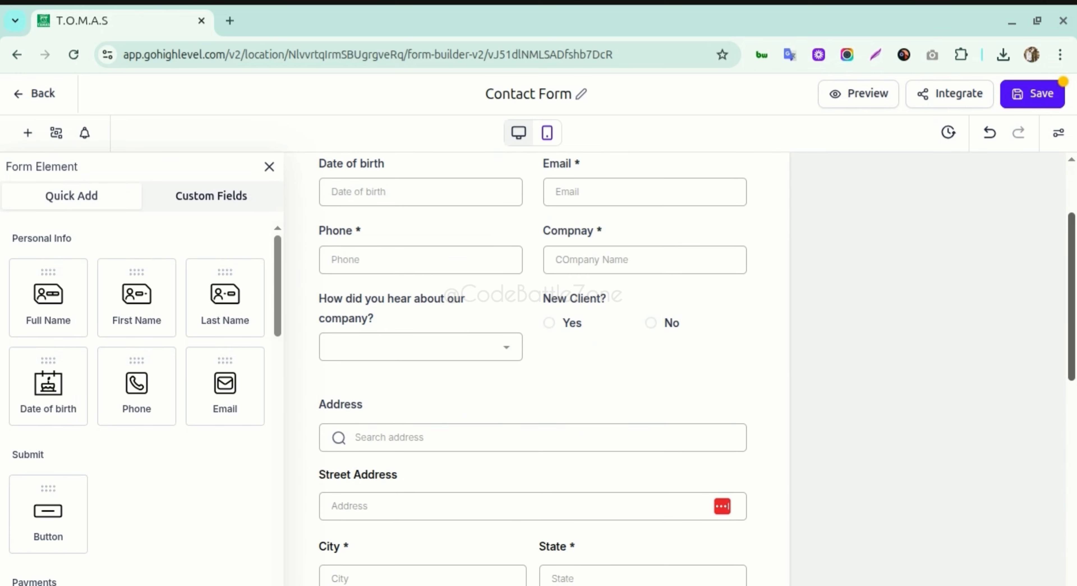
pyautogui.moveTo(1071, 256); pyautogui.dragTo(1071, 210)
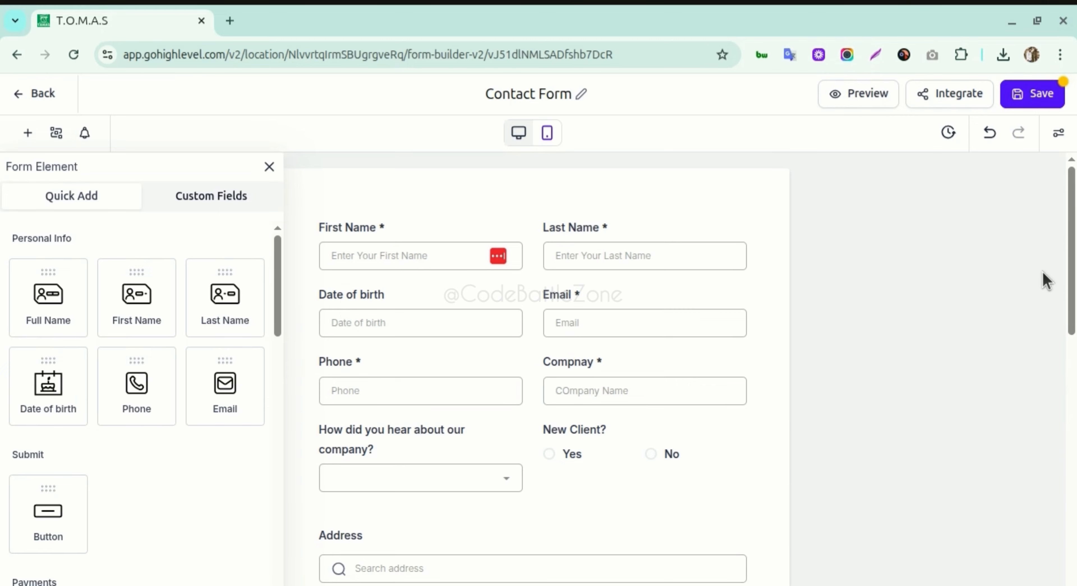
pyautogui.moveTo(1073, 217); pyautogui.dragTo(1073, 215)
pyautogui.moveTo(278, 260)
pyautogui.mouseDown()
pyautogui.moveTo(280, 280)
pyautogui.moveTo(282, 268)
pyautogui.mouseUp()
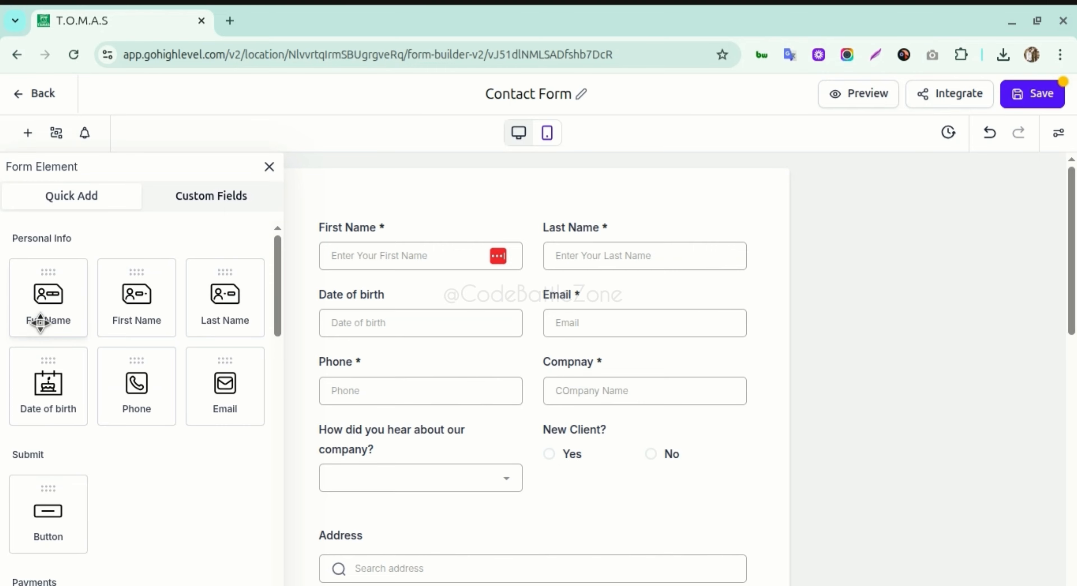
pyautogui.moveTo(280, 310)
pyautogui.mouseDown()
pyautogui.moveTo(279, 372)
pyautogui.moveTo(279, 299)
pyautogui.mouseUp()
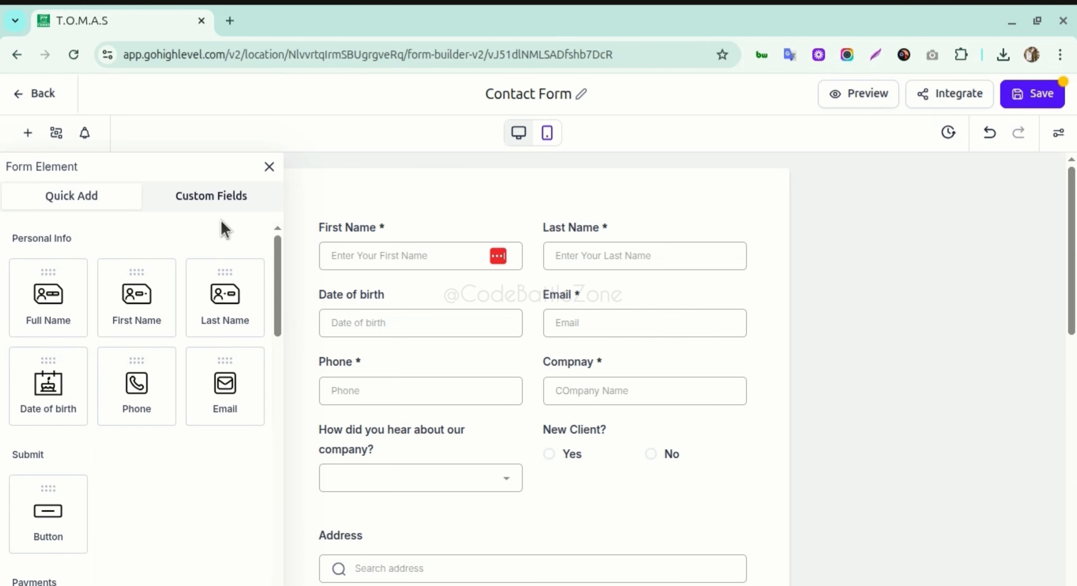
pyautogui.click(201, 202)
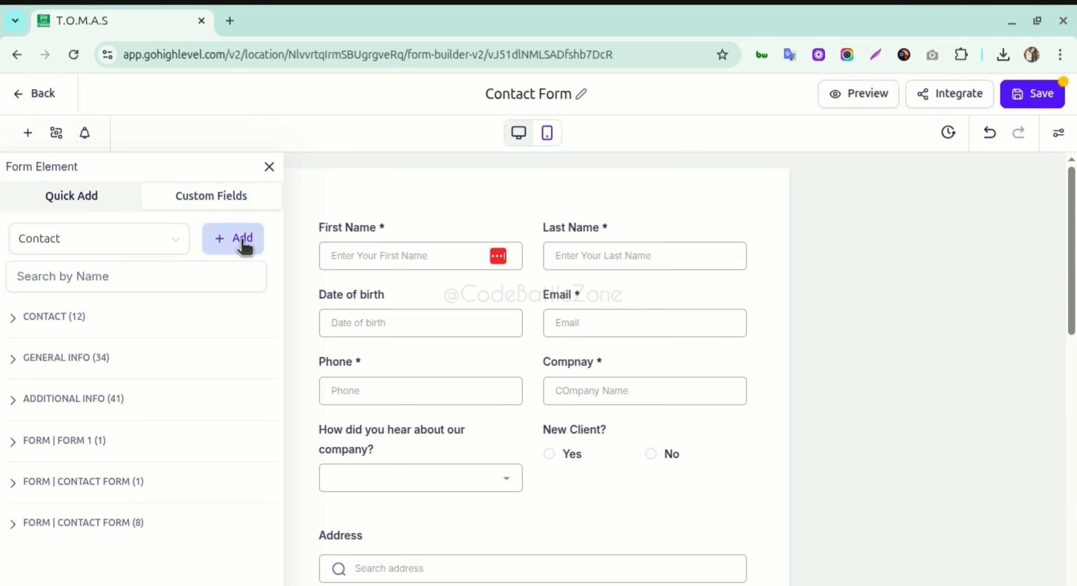
pyautogui.click(227, 242)
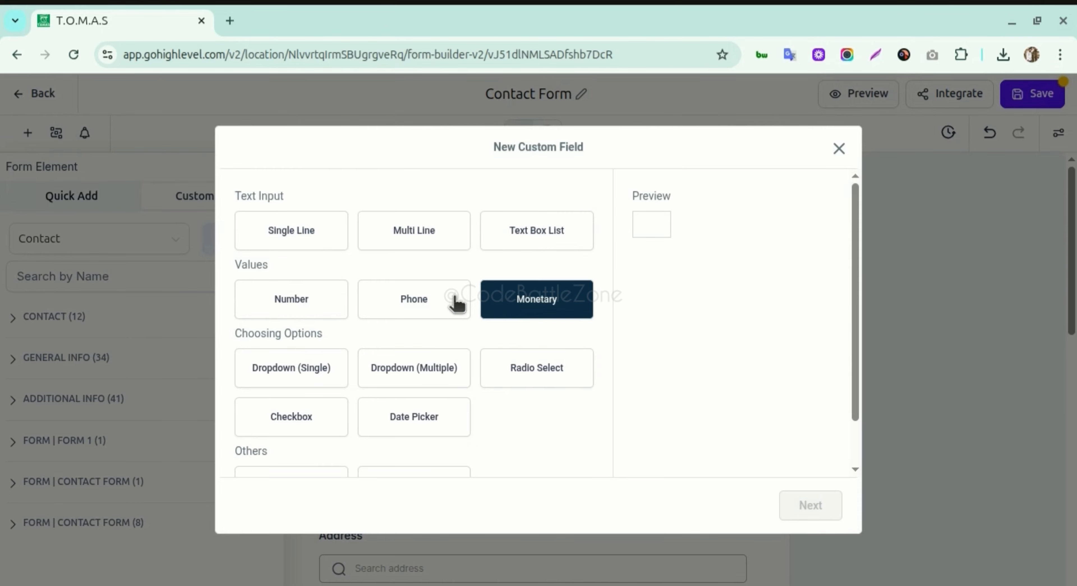
# - Choose Date Picker as the new field's type and continue to naming
pyautogui.scroll(-1, 395, 318)
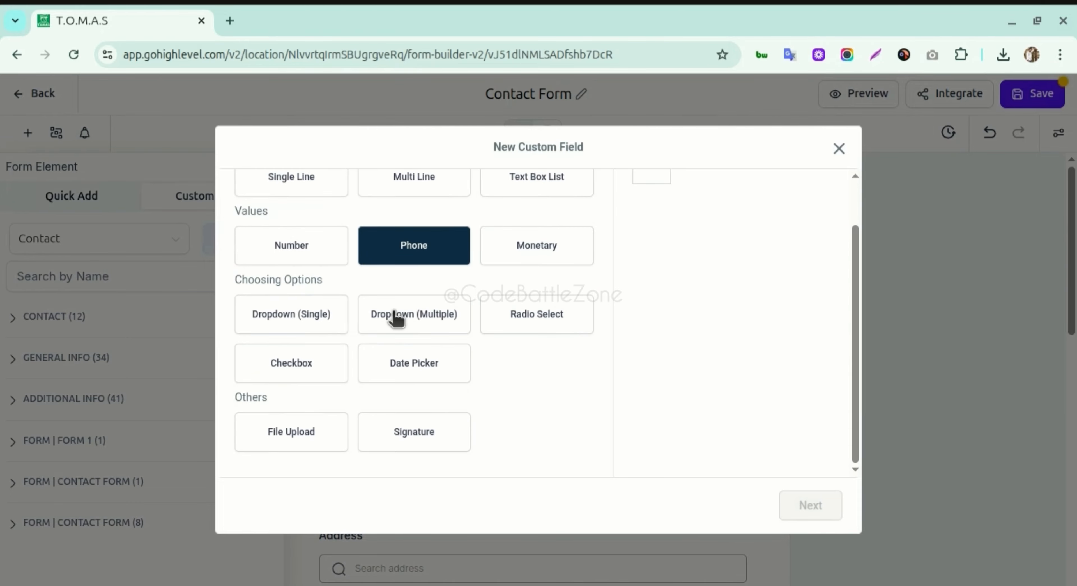
pyautogui.scroll(1, 488, 272)
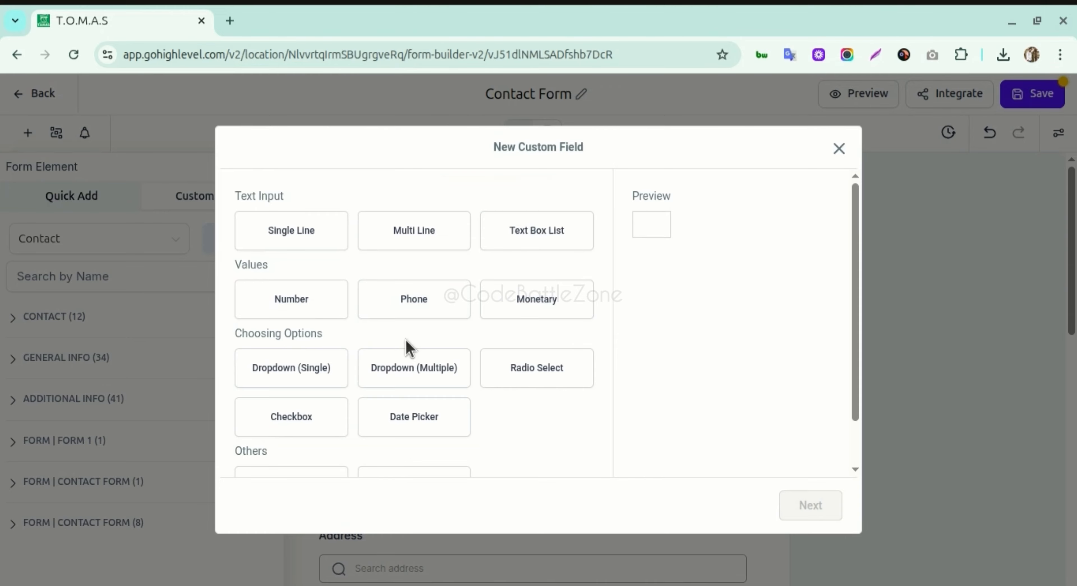
pyautogui.scroll(-1, 318, 399)
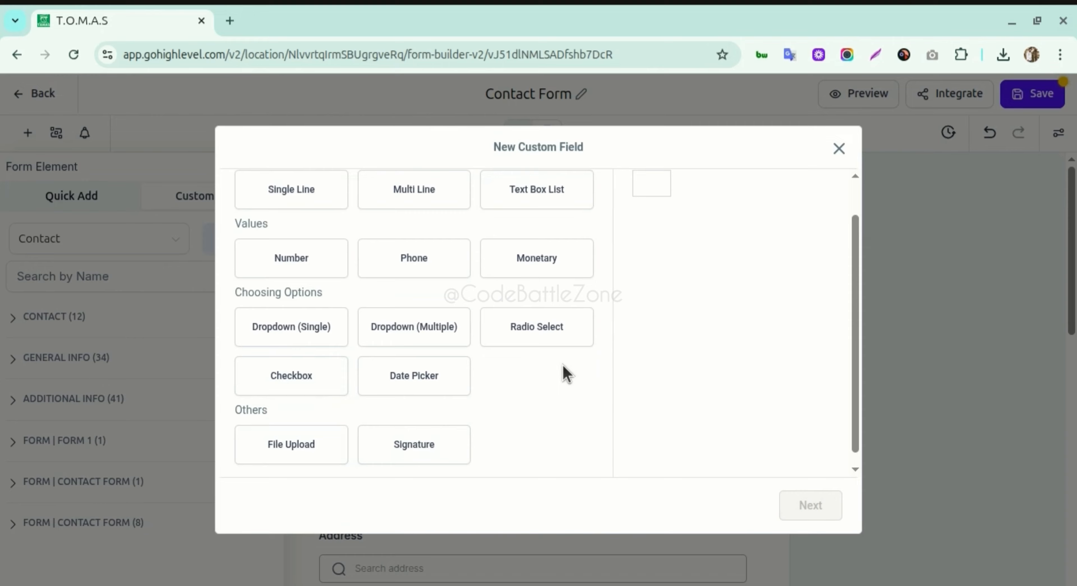
pyautogui.scroll(1, 553, 366)
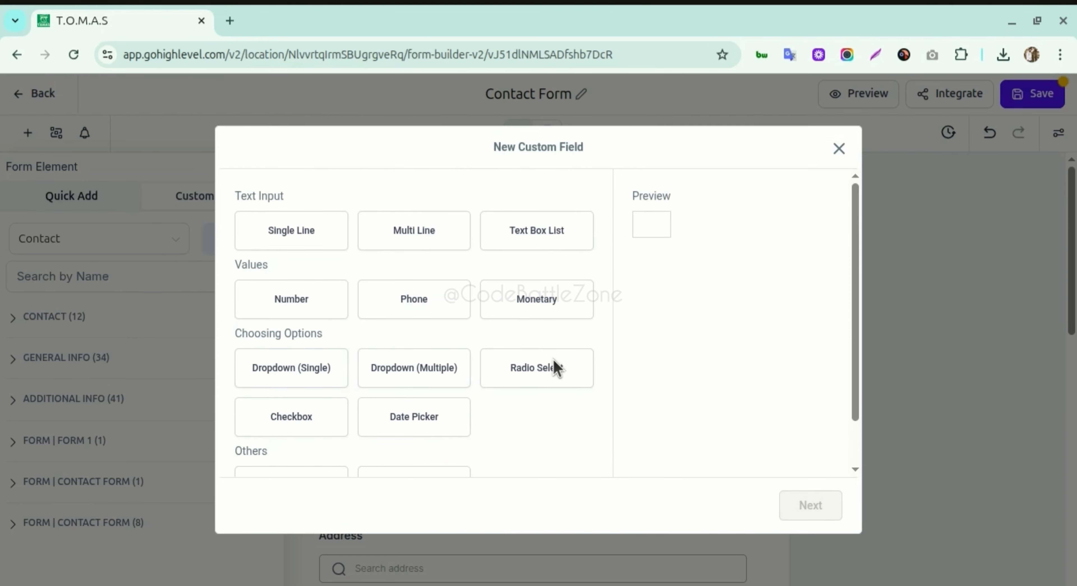
pyautogui.click(421, 429)
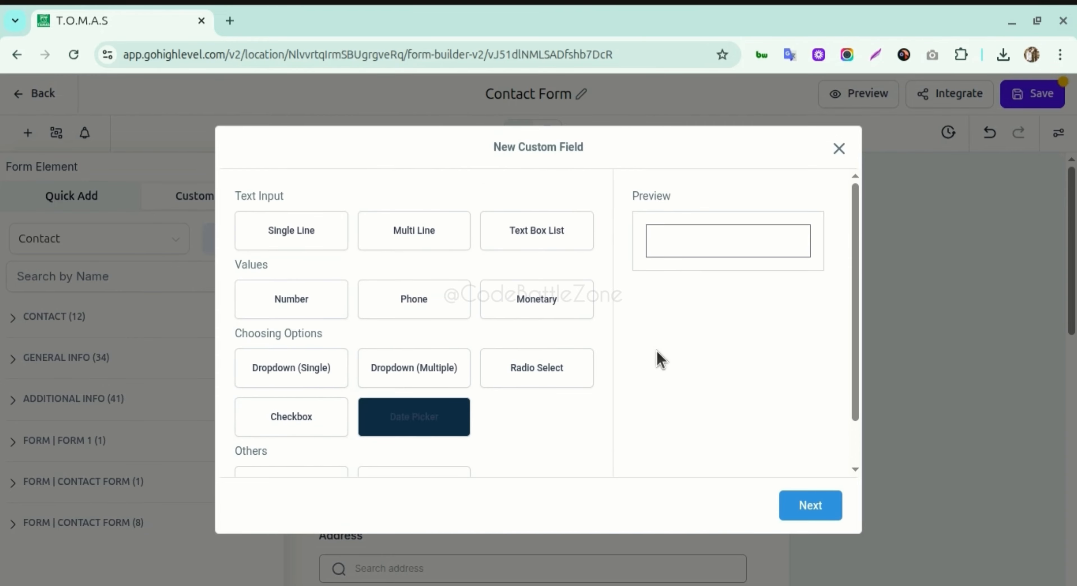
pyautogui.click(689, 246)
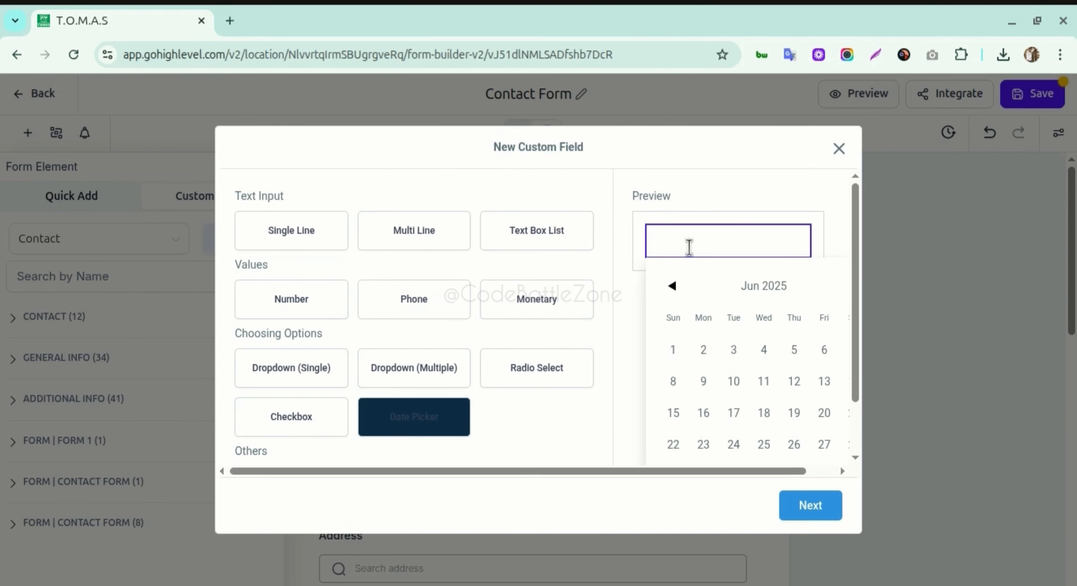
pyautogui.click(743, 215)
pyautogui.scroll(-1, 736, 416)
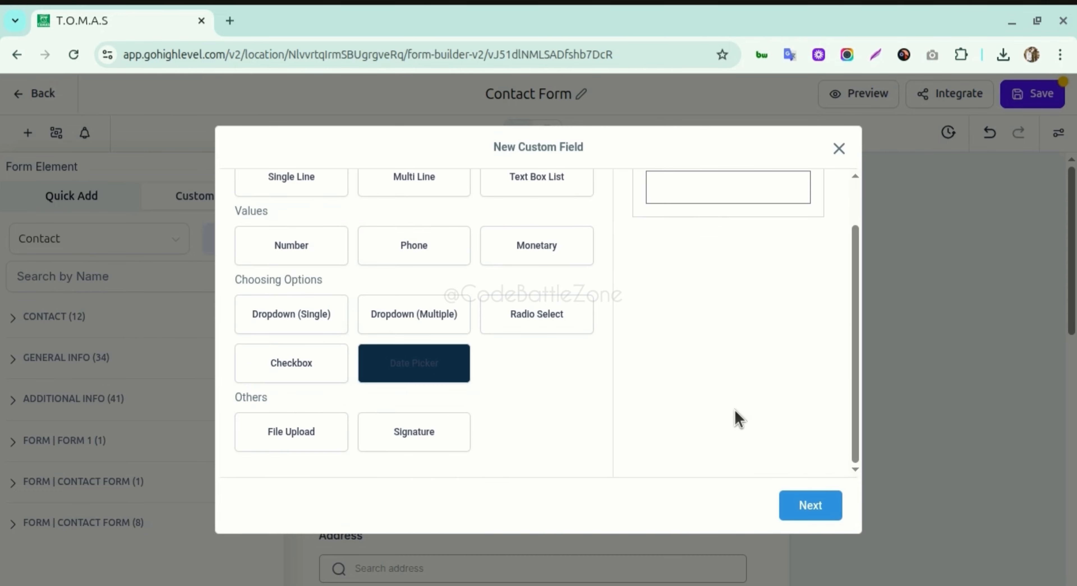
pyautogui.click(808, 507)
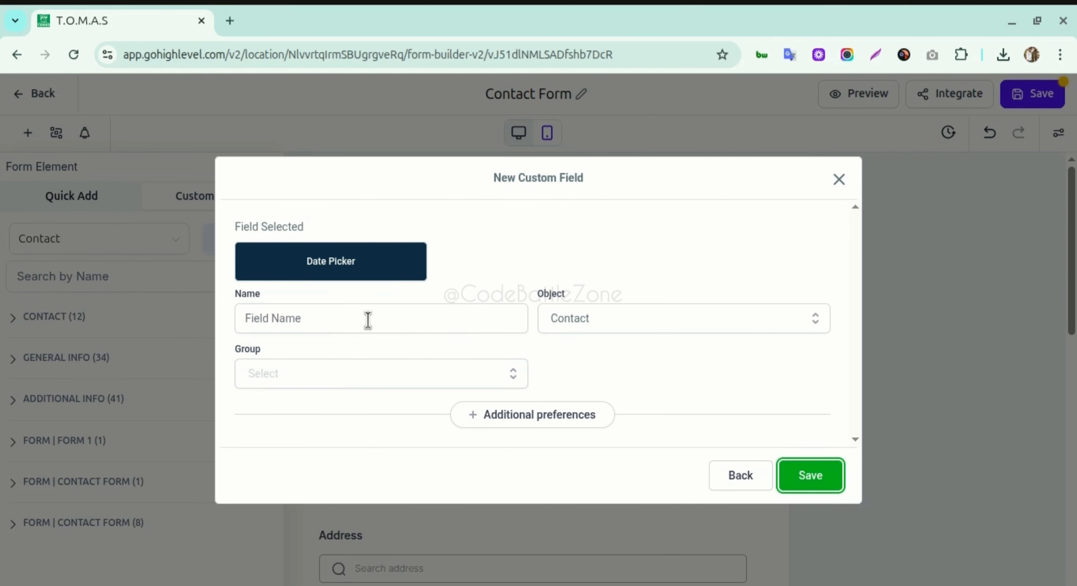
# - Name the field Pickup Date with Object and Group Contact, and expand Additional preferences
pyautogui.click(350, 318)
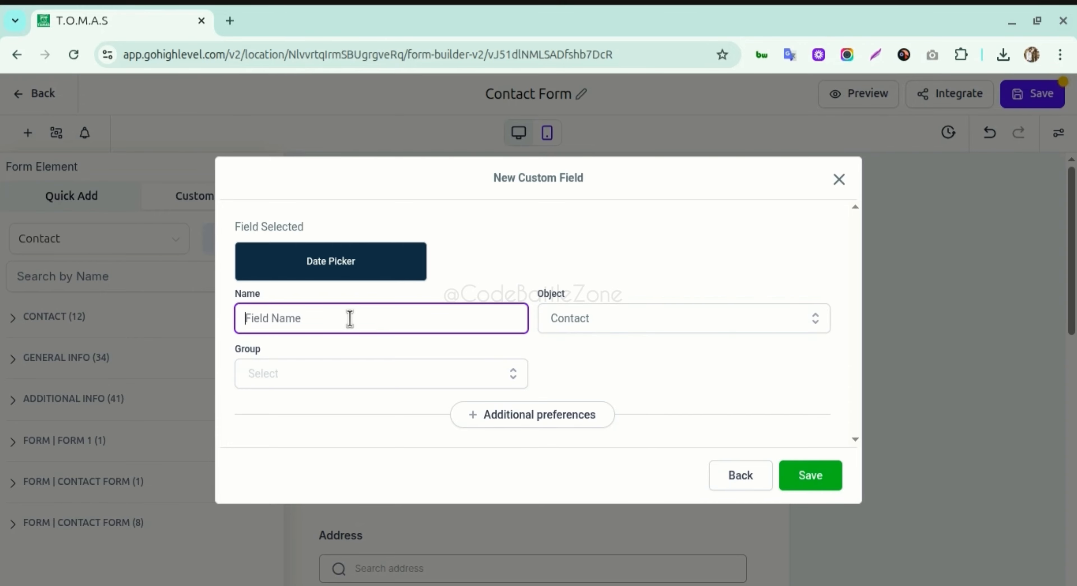
pyautogui.write('Pickup Date')
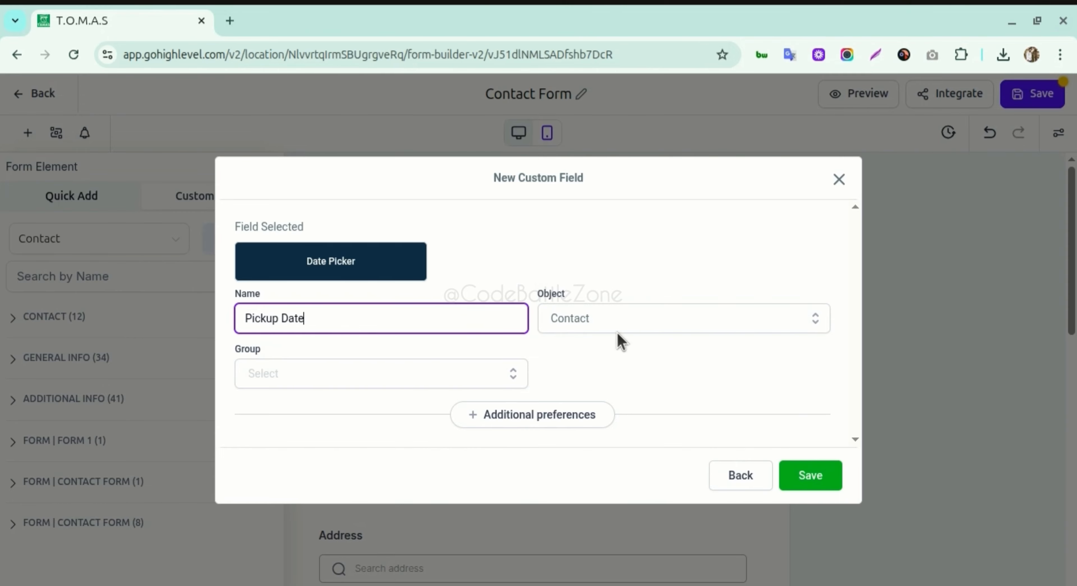
pyautogui.click(618, 318)
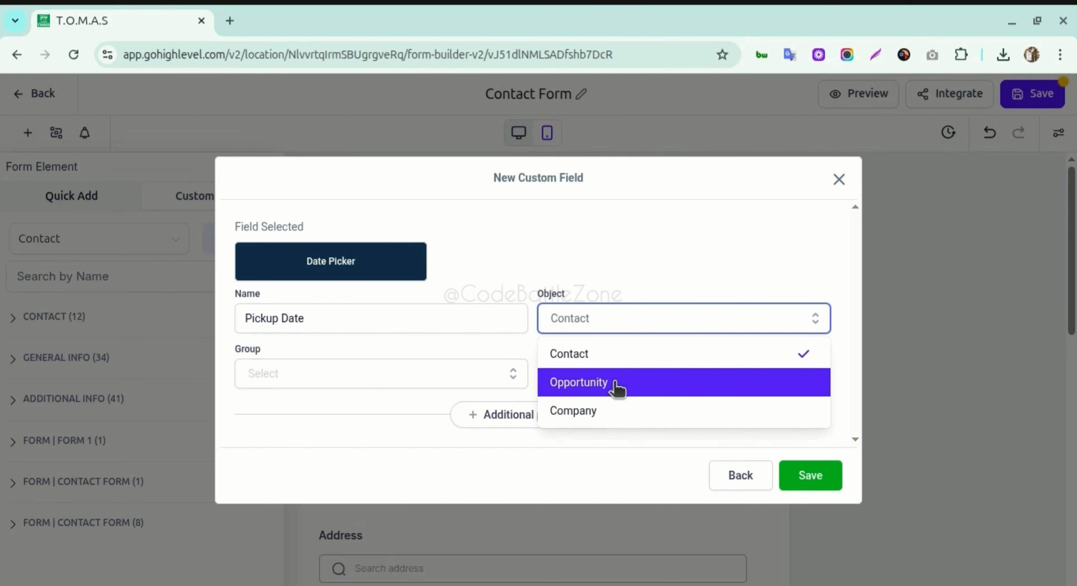
pyautogui.click(631, 303)
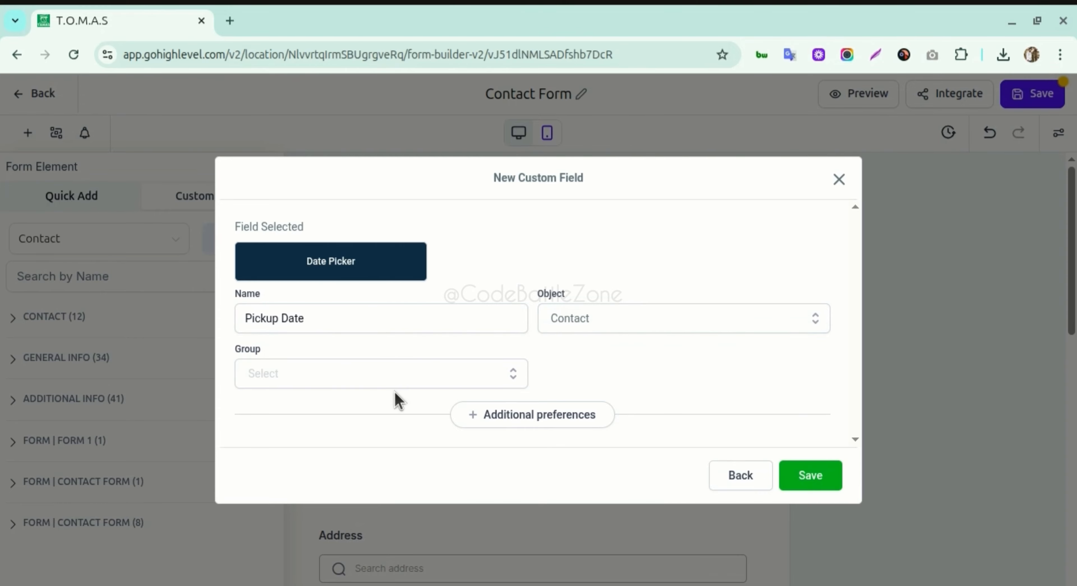
pyautogui.click(387, 383)
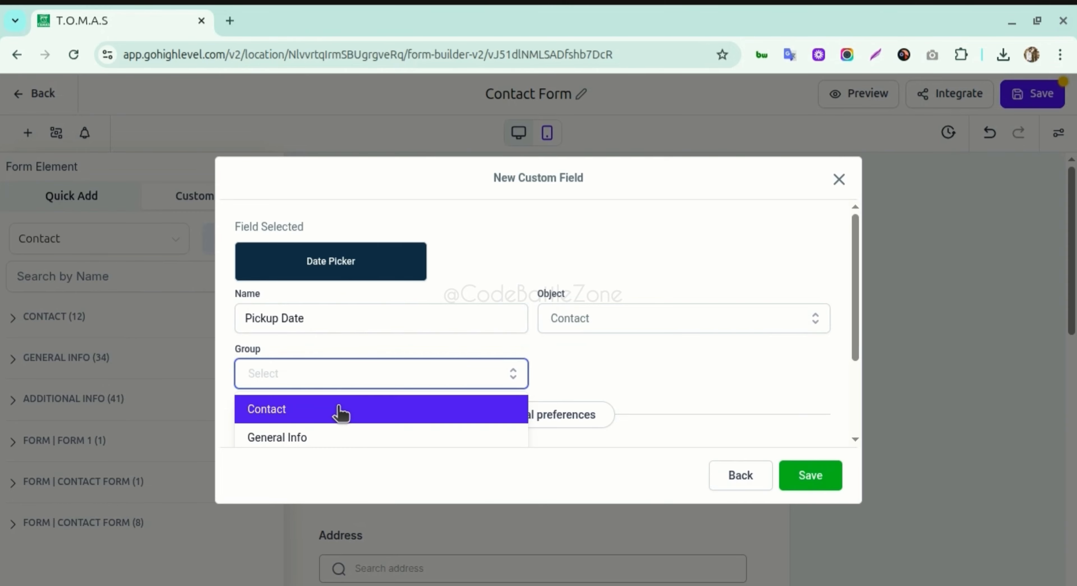
pyautogui.click(349, 414)
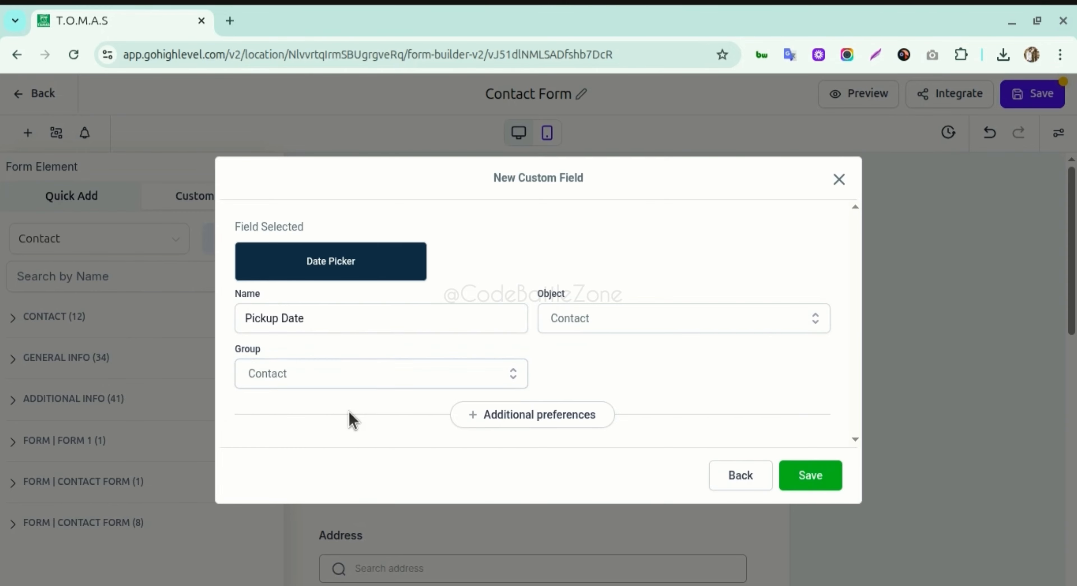
pyautogui.click(404, 381)
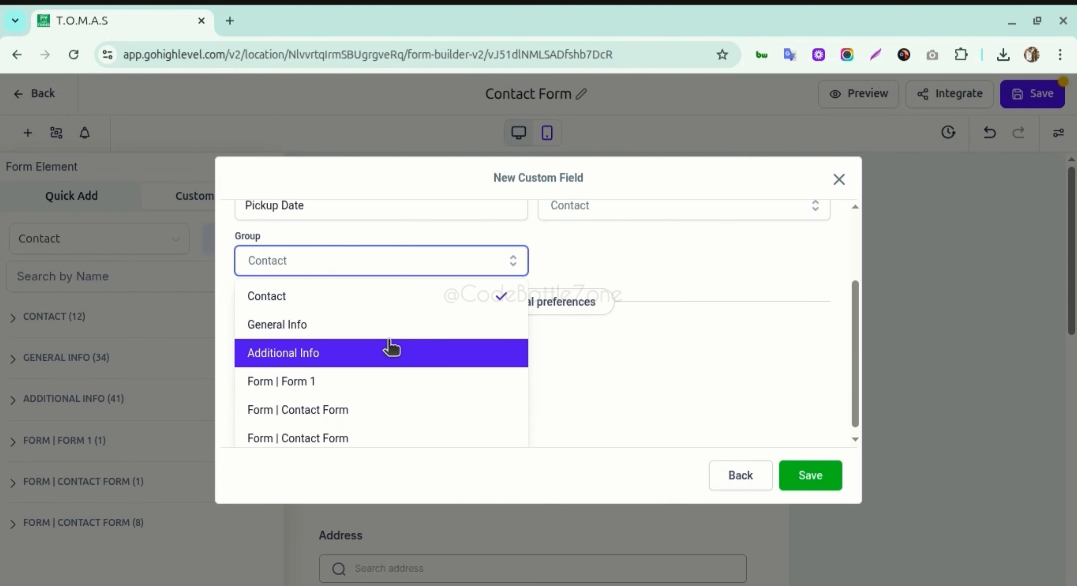
pyautogui.click(351, 297)
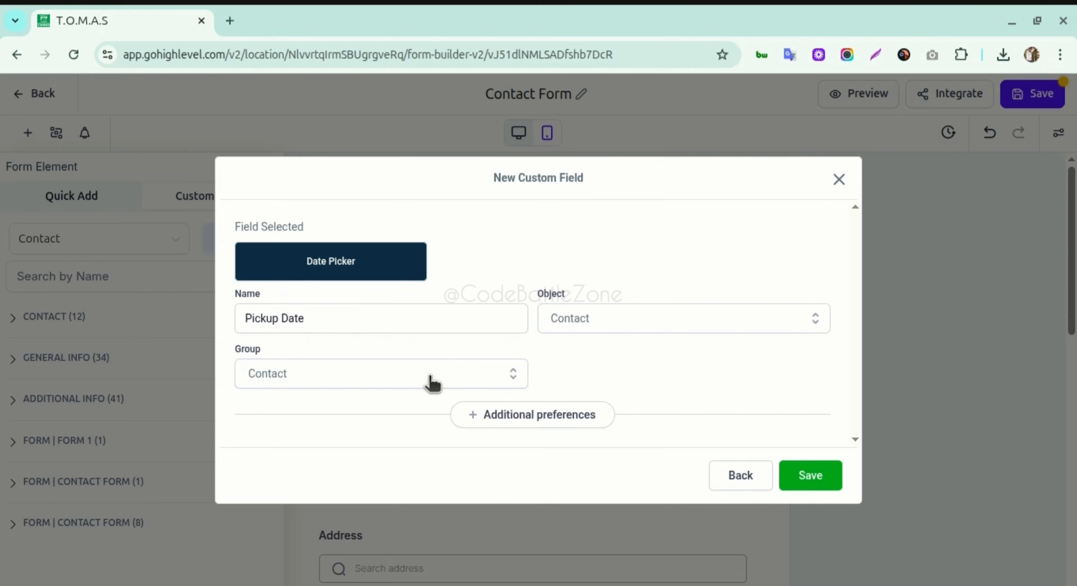
pyautogui.click(495, 413)
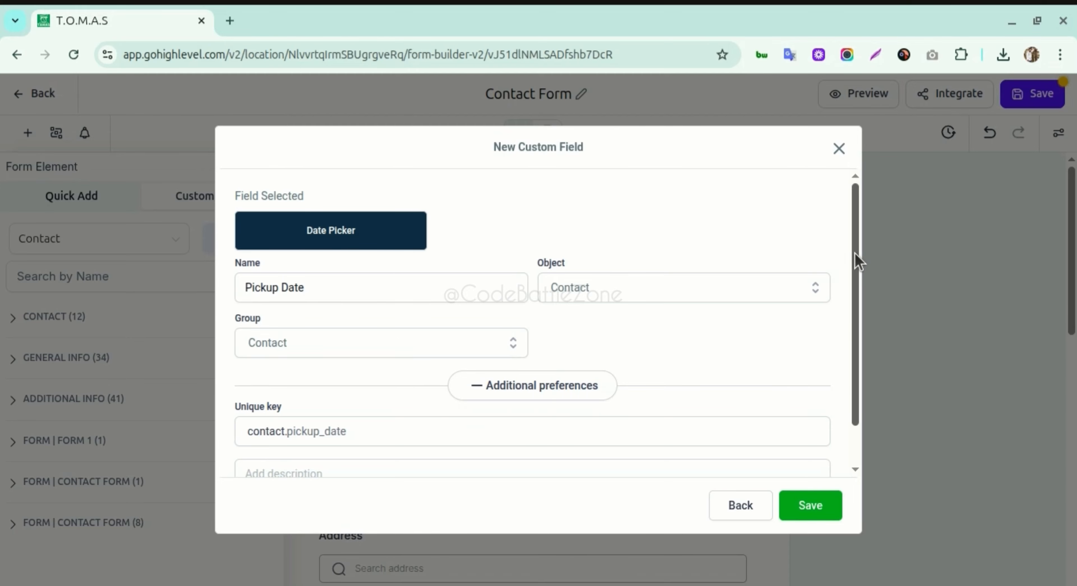
# - Check the unique key contact.pickup_date and save the Pickup Date custom field
pyautogui.moveTo(853, 258); pyautogui.dragTo(856, 314)
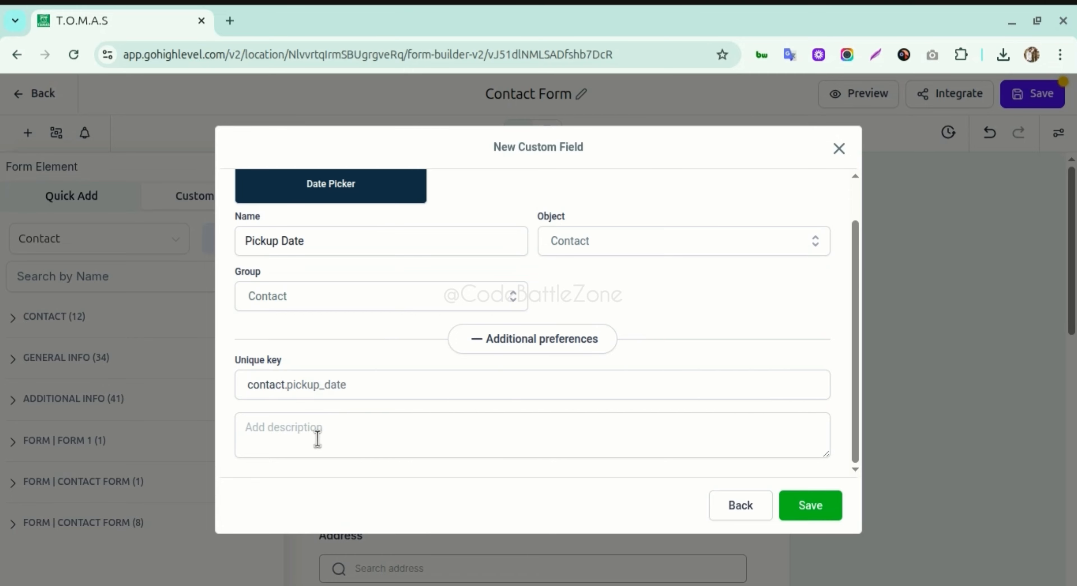
pyautogui.click(340, 386)
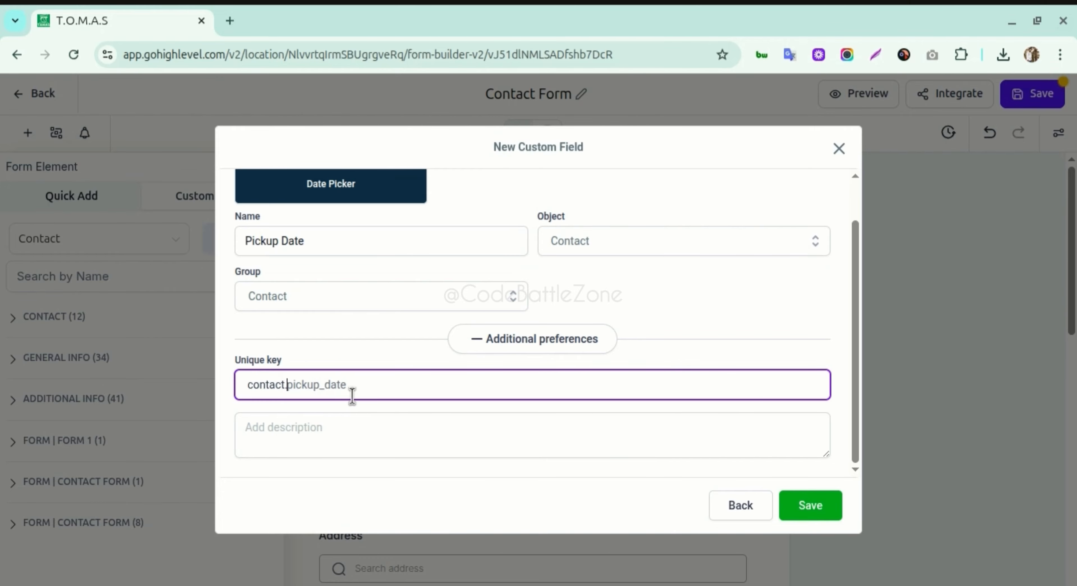
pyautogui.click(325, 431)
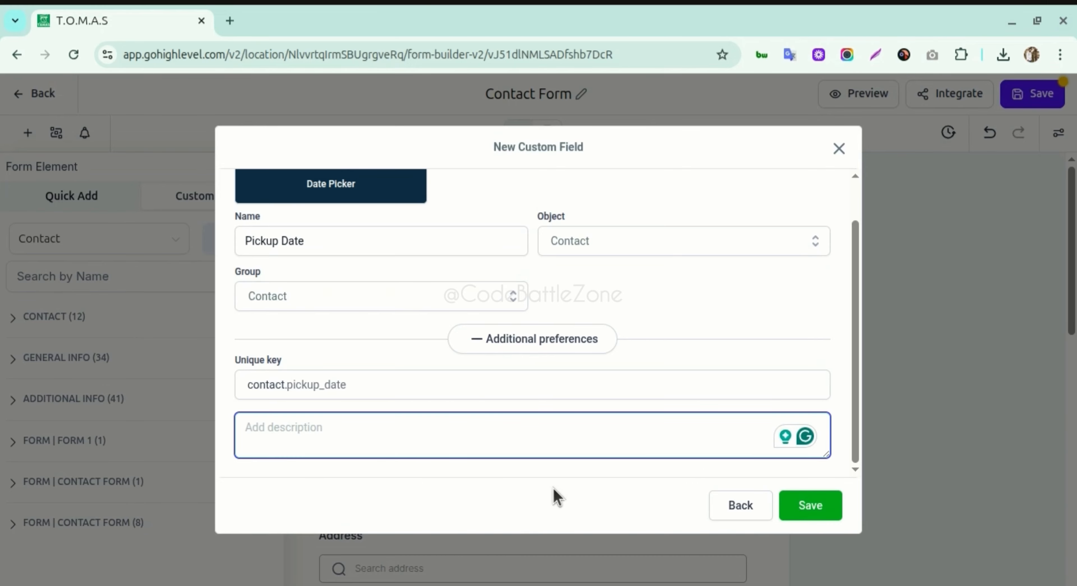
pyautogui.click(812, 509)
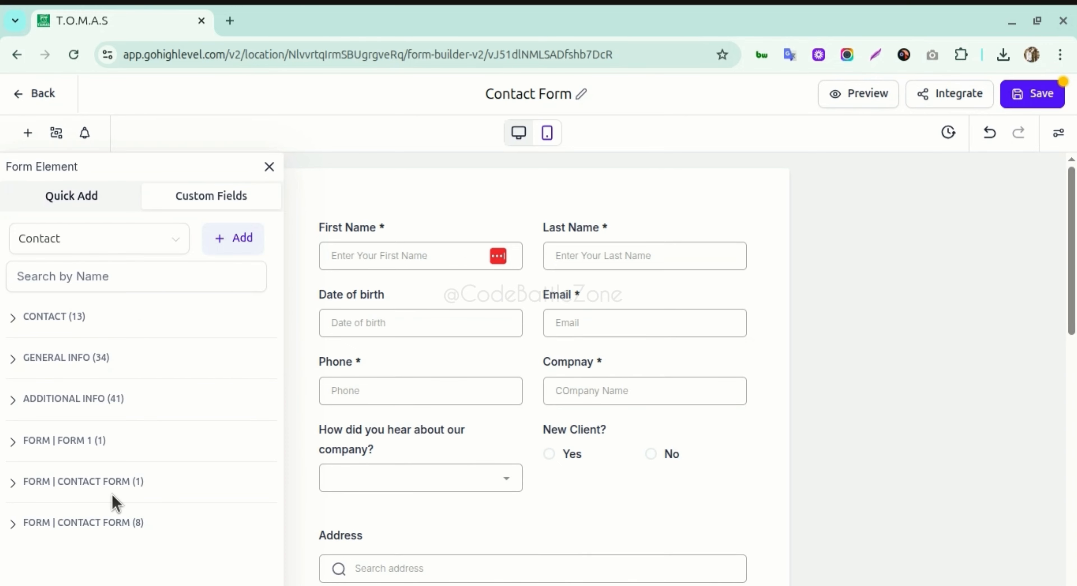
# - Search the Contact custom fields for Pickup Date and drag it onto the form below Date of birth
pyautogui.click(50, 320)
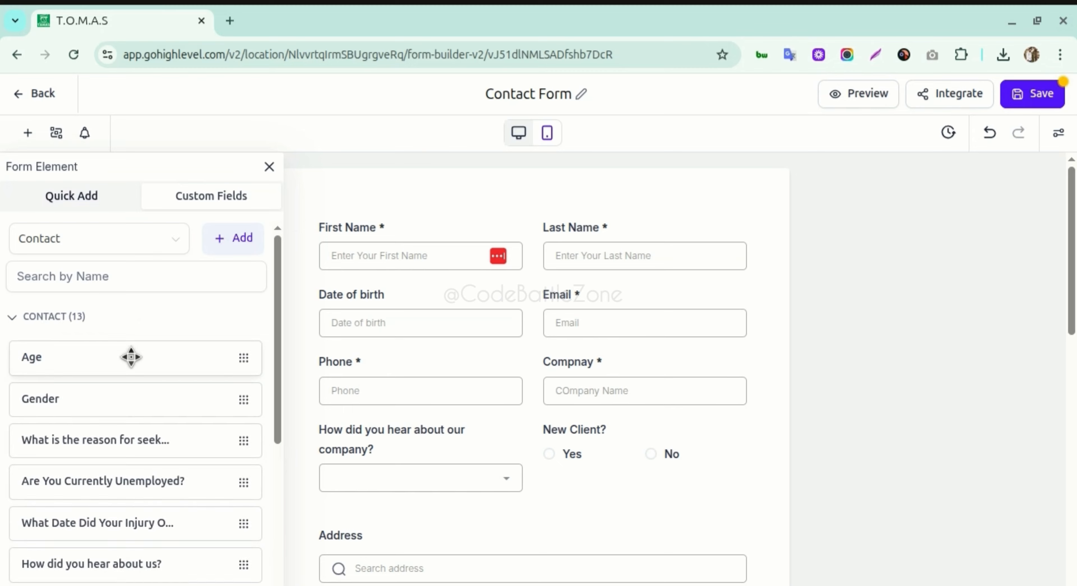
pyautogui.scroll(-5, 100, 443)
pyautogui.scroll(-2, 100, 445)
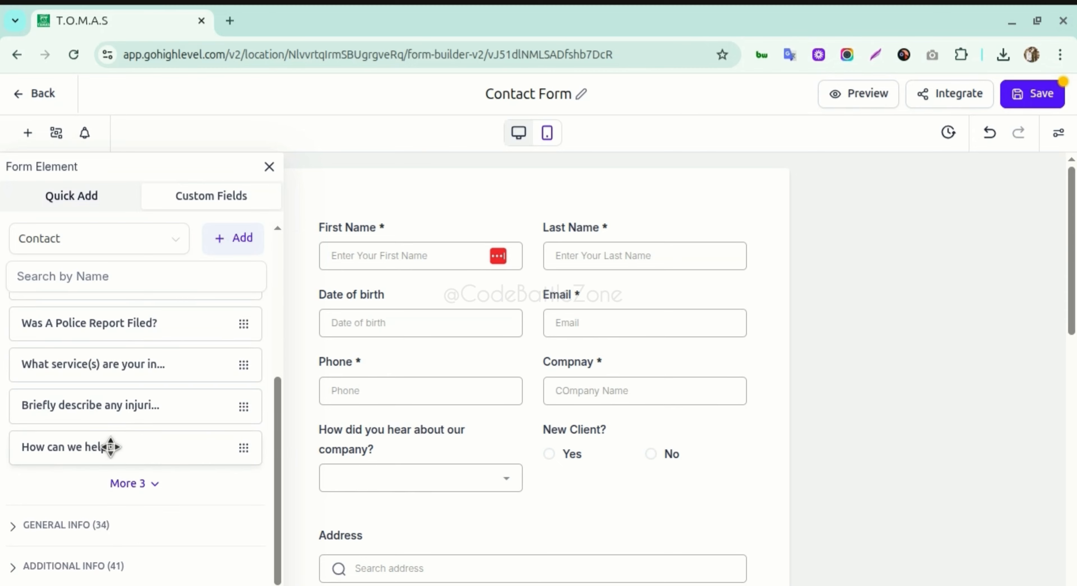
pyautogui.scroll(7, 160, 395)
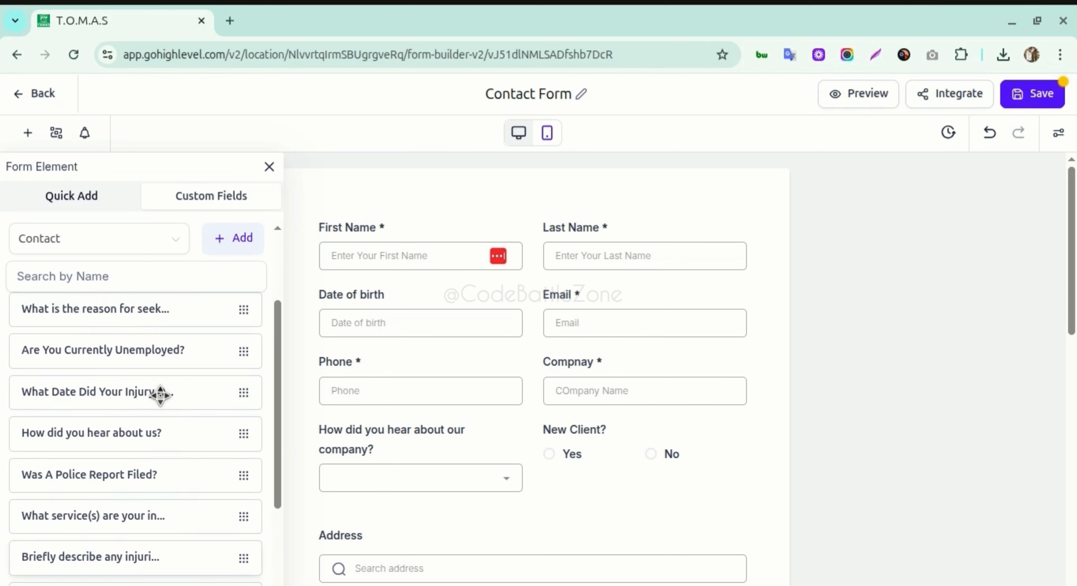
pyautogui.click(121, 278)
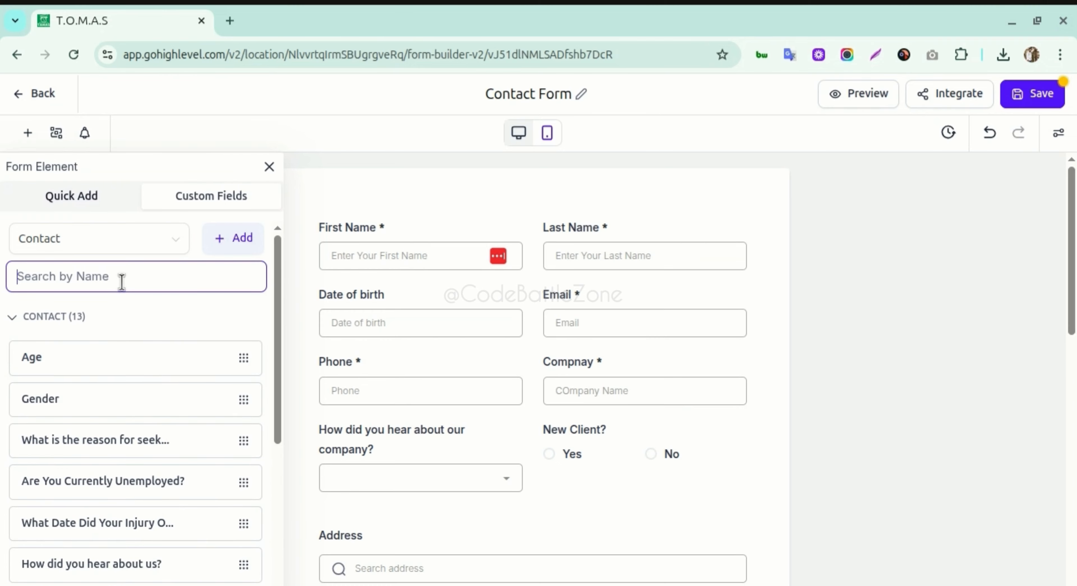
pyautogui.write('pick')
pyautogui.write('up')
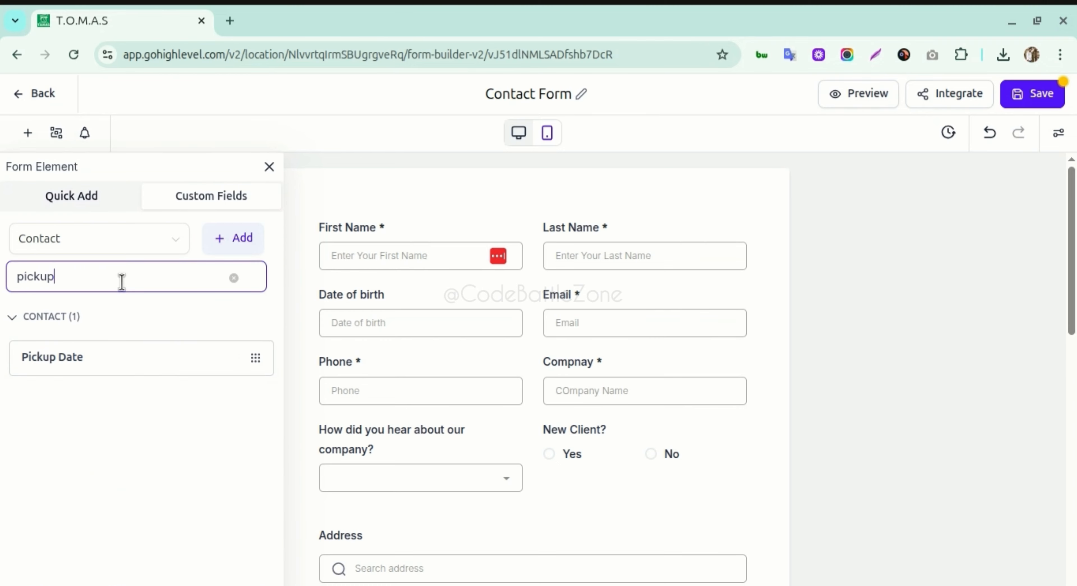
pyautogui.moveTo(79, 356); pyautogui.dragTo(397, 364)
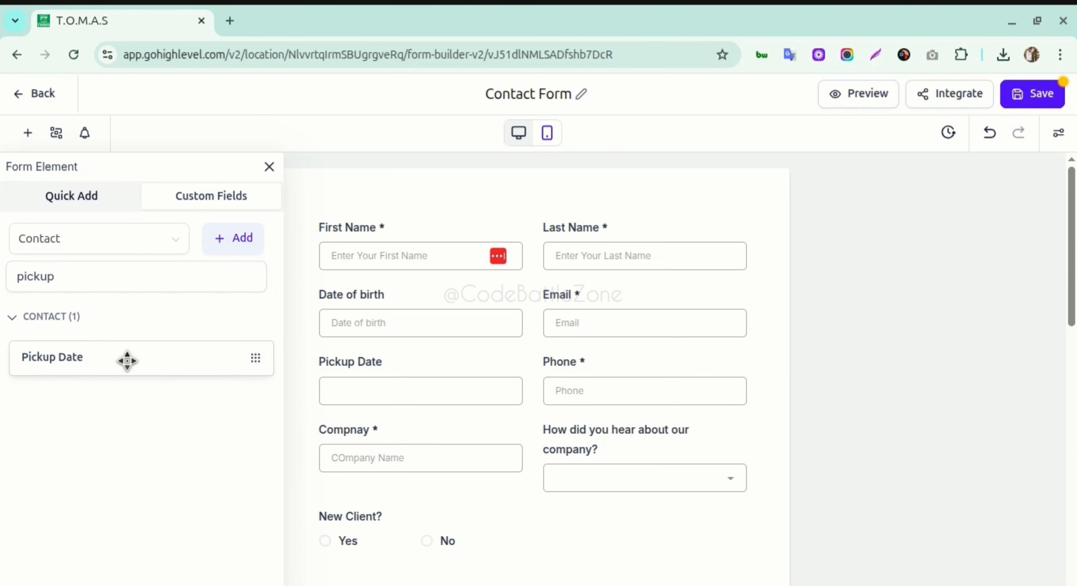
pyautogui.click(89, 201)
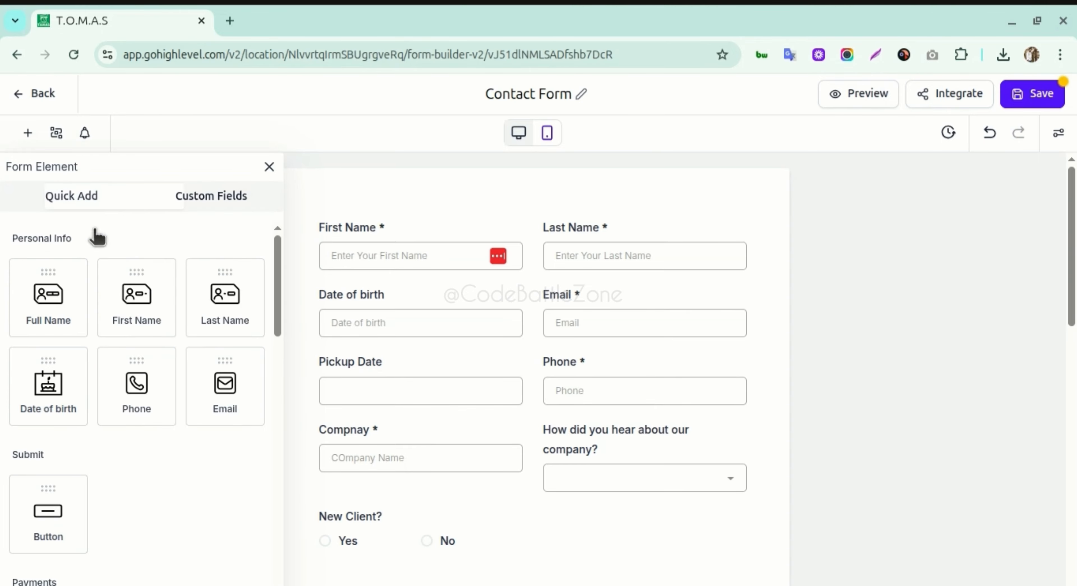
pyautogui.click(234, 197)
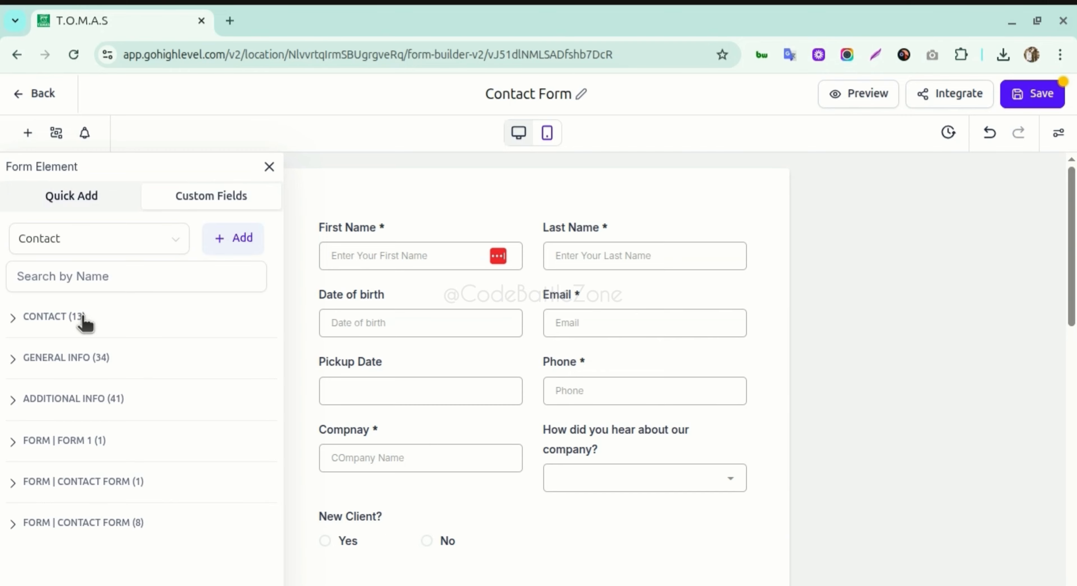
# - Select the Pickup Date field on the form canvas to show its settings panel
pyautogui.click(387, 363)
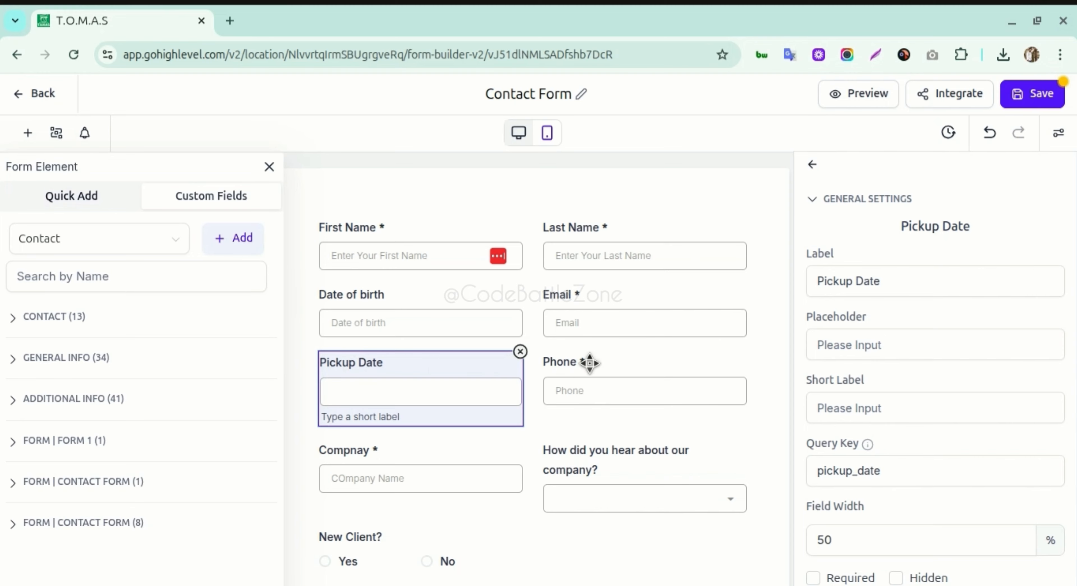
# - Review the Email field, then Pickup Date's advanced settings and its pickup_date query key
pyautogui.click(534, 297)
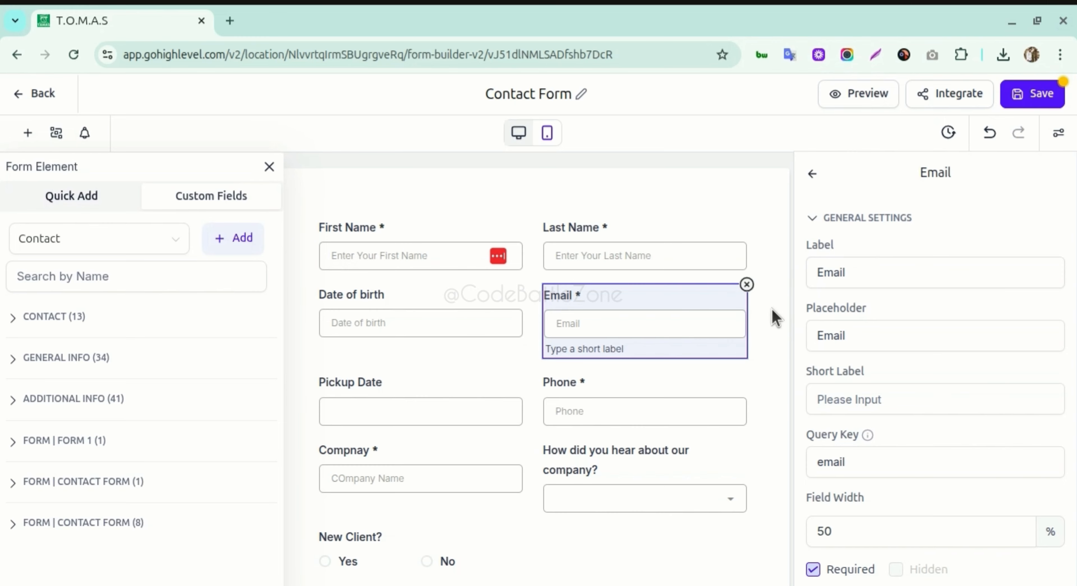
pyautogui.click(774, 317)
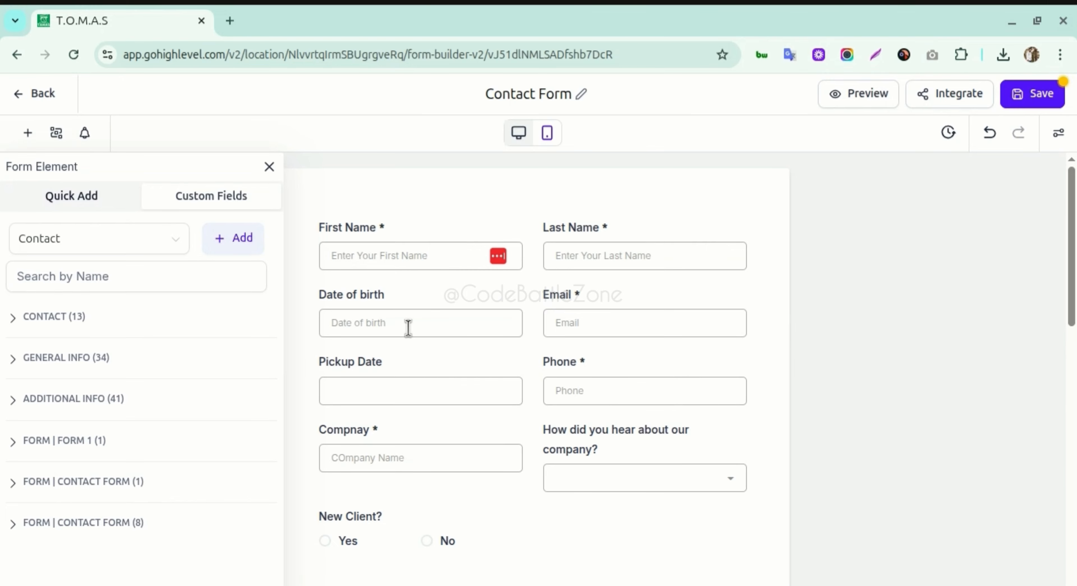
pyautogui.click(416, 392)
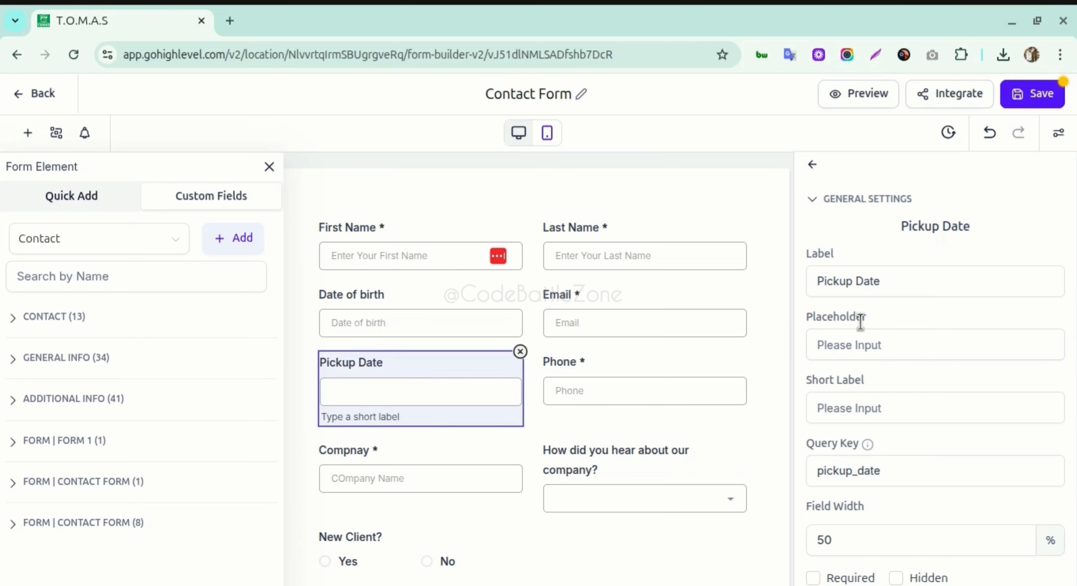
pyautogui.scroll(-5, 859, 320)
pyautogui.scroll(-2, 906, 306)
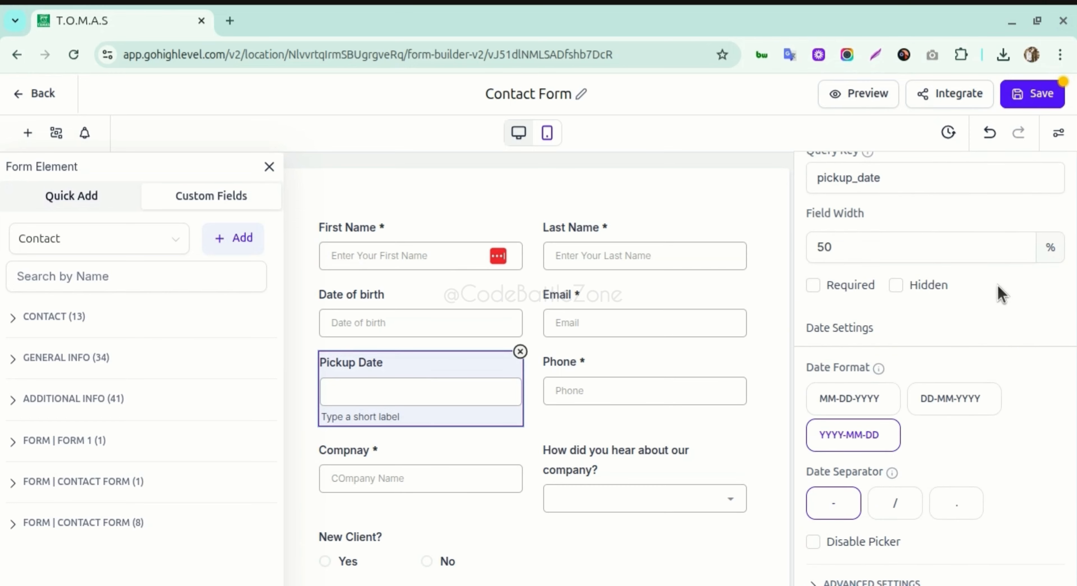
pyautogui.scroll(3, 924, 329)
pyautogui.scroll(-3, 924, 331)
pyautogui.click(878, 581)
pyautogui.scroll(-3, 899, 523)
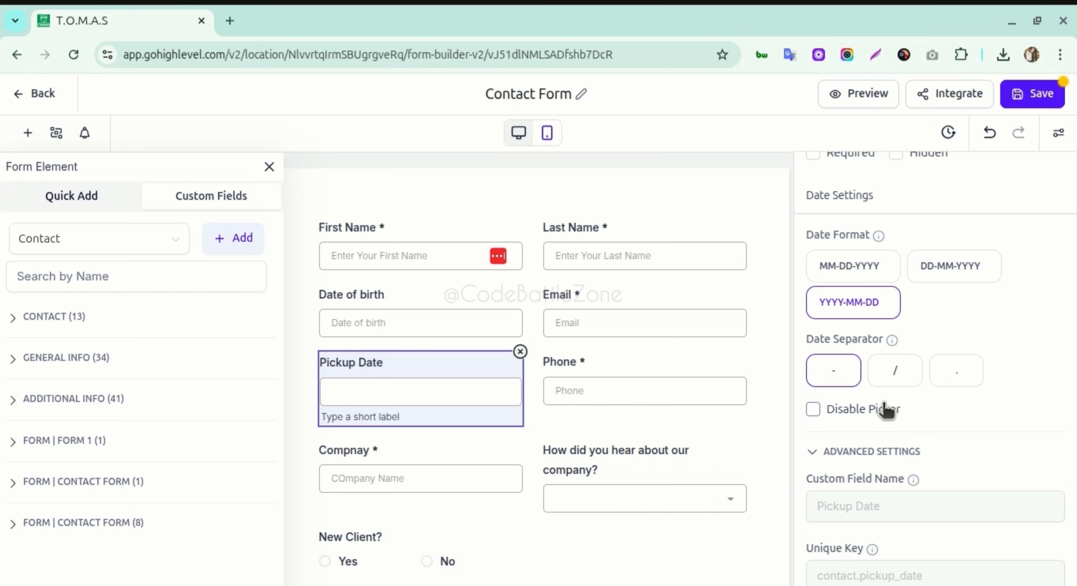
pyautogui.scroll(10, 884, 408)
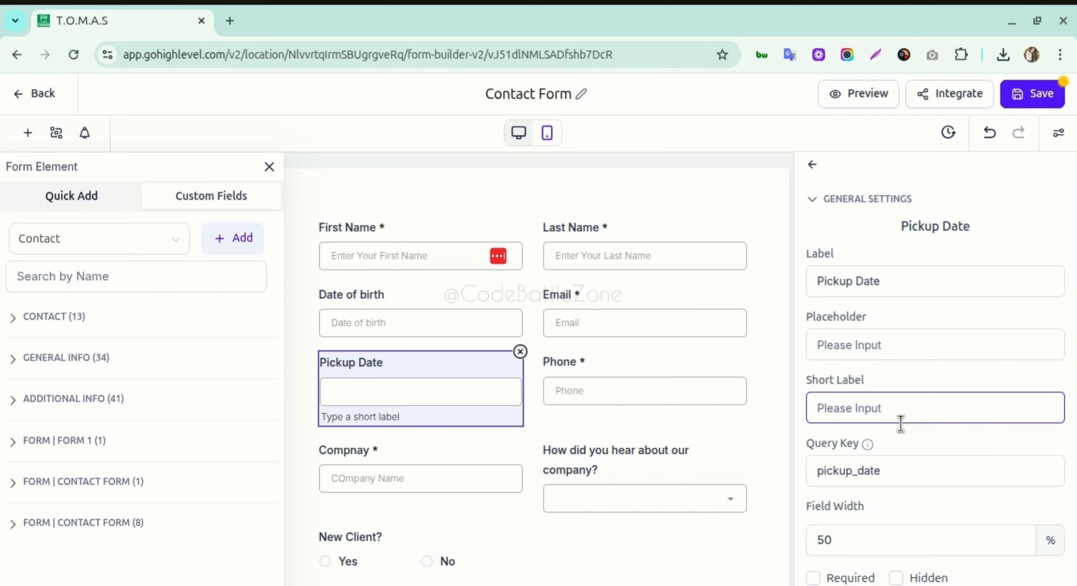
pyautogui.scroll(-10, 905, 431)
pyautogui.scroll(2, 898, 416)
pyautogui.scroll(5, 895, 407)
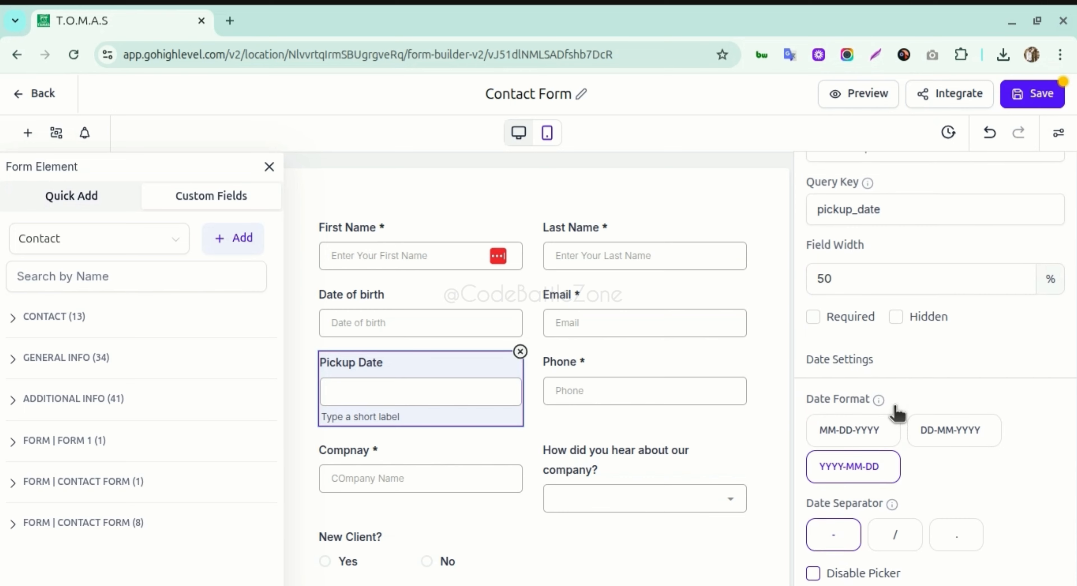
pyautogui.click(892, 368)
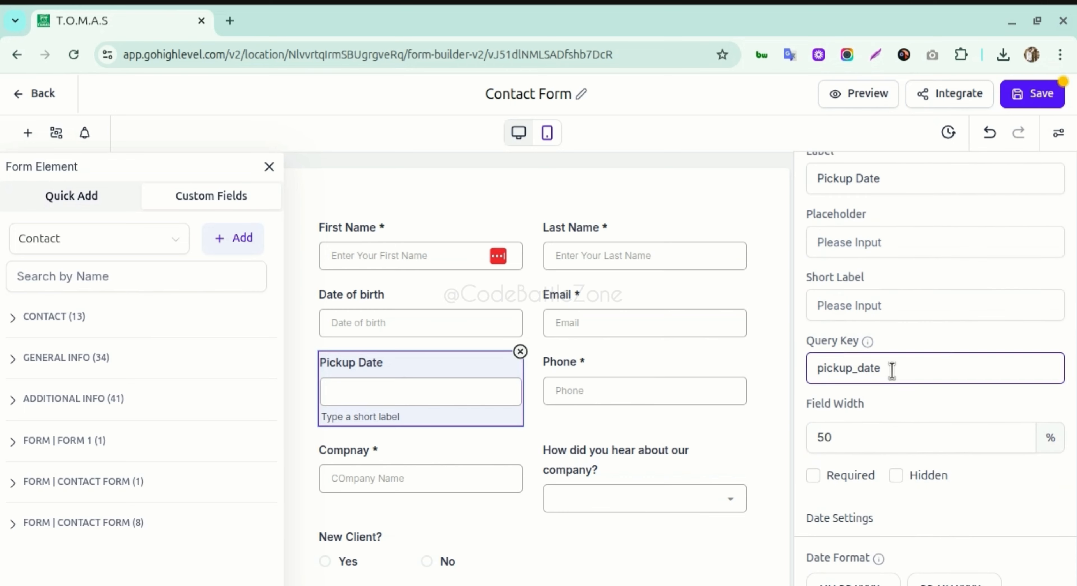
pyautogui.scroll(3, 902, 363)
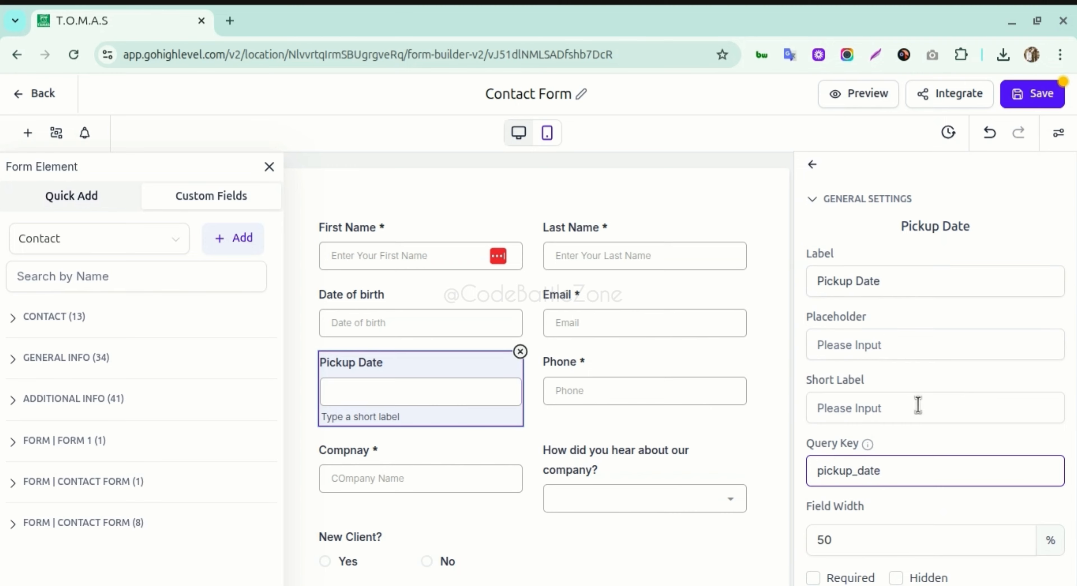
pyautogui.scroll(-2, 908, 423)
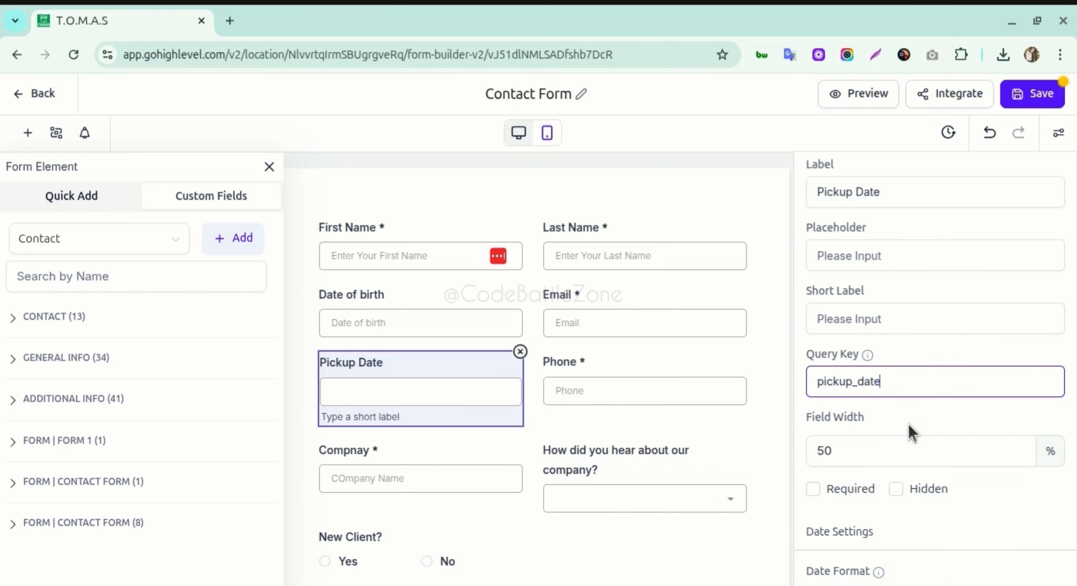
pyautogui.scroll(-1, 906, 424)
# - Make Pickup Date required with YYYY-MM-DD format and the date picker left enabled
pyautogui.click(844, 439)
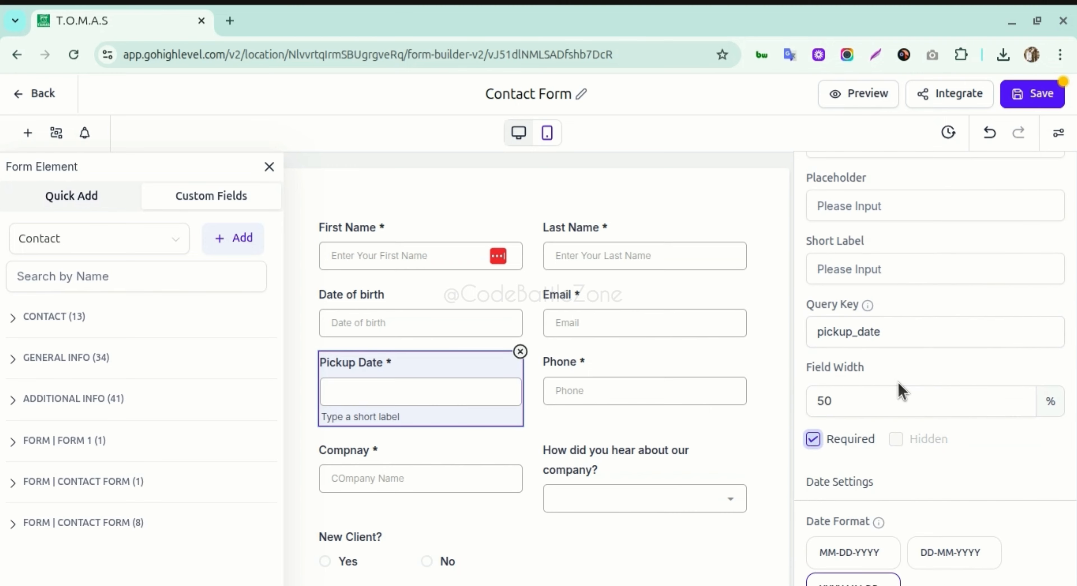
pyautogui.scroll(-3, 899, 391)
pyautogui.scroll(-2, 897, 460)
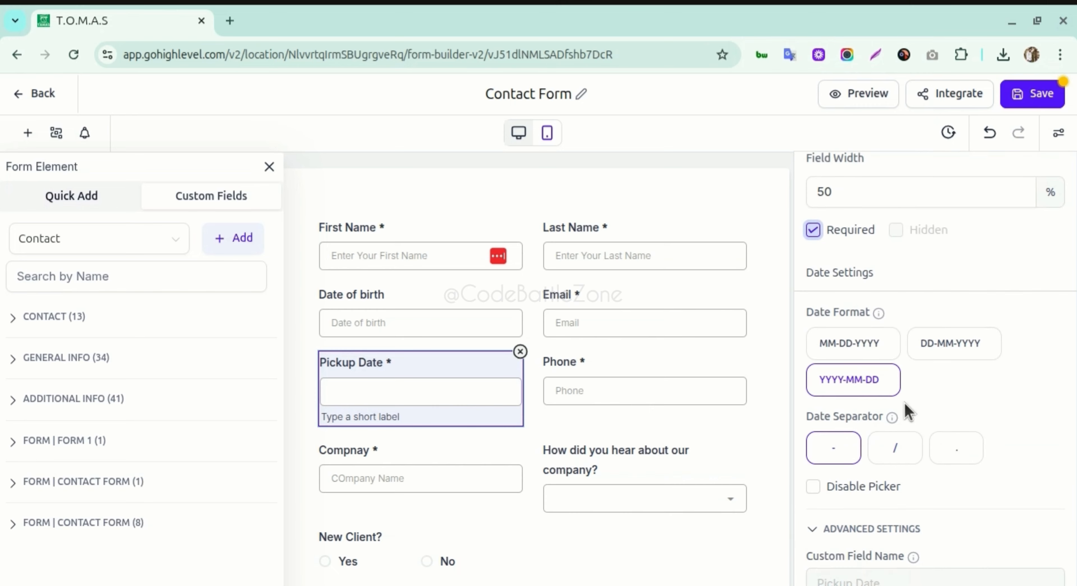
pyautogui.click(864, 348)
pyautogui.click(929, 348)
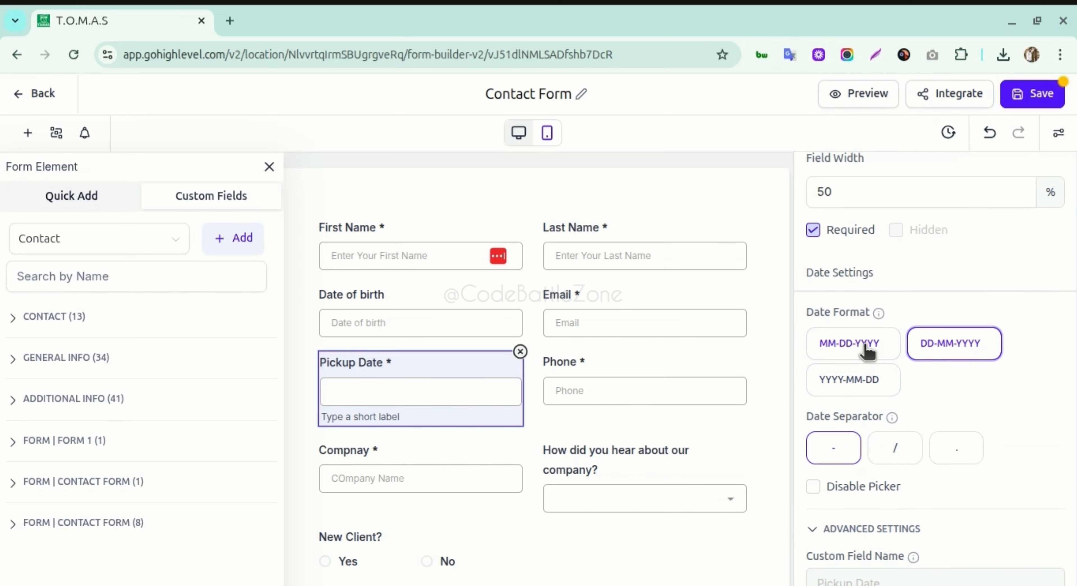
pyautogui.click(866, 348)
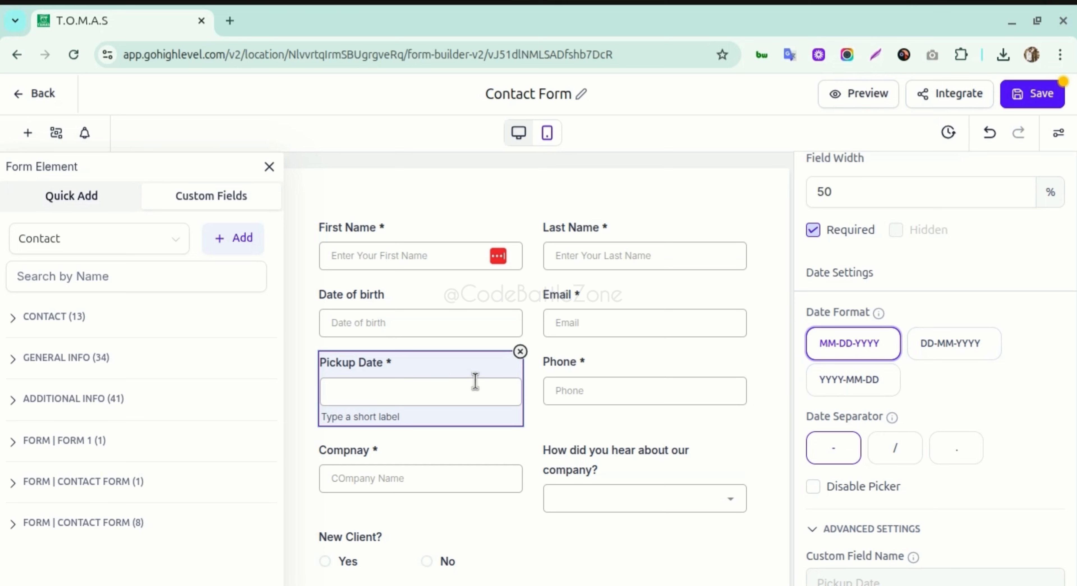
pyautogui.click(842, 379)
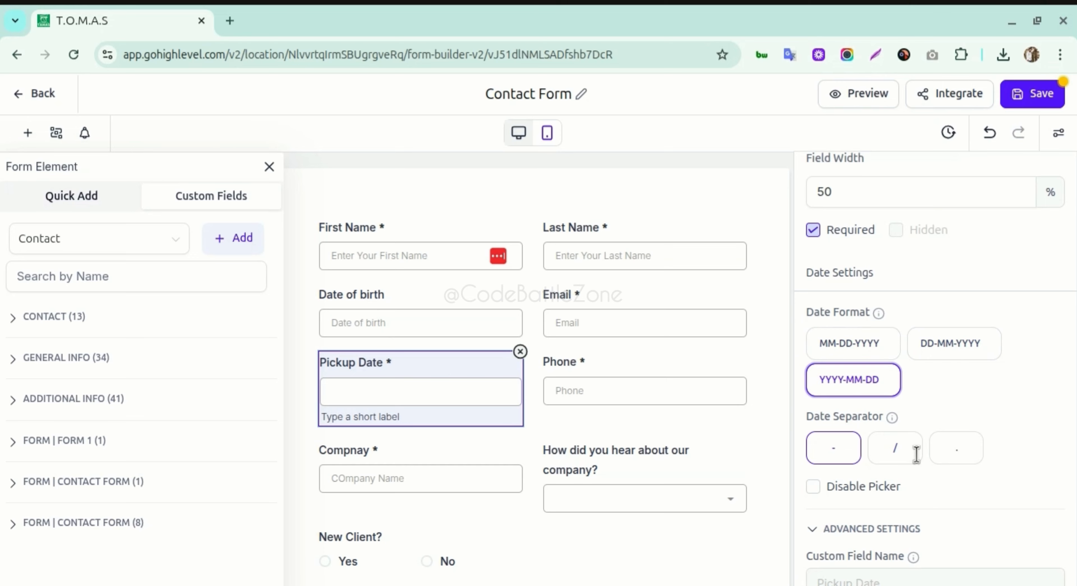
pyautogui.click(864, 490)
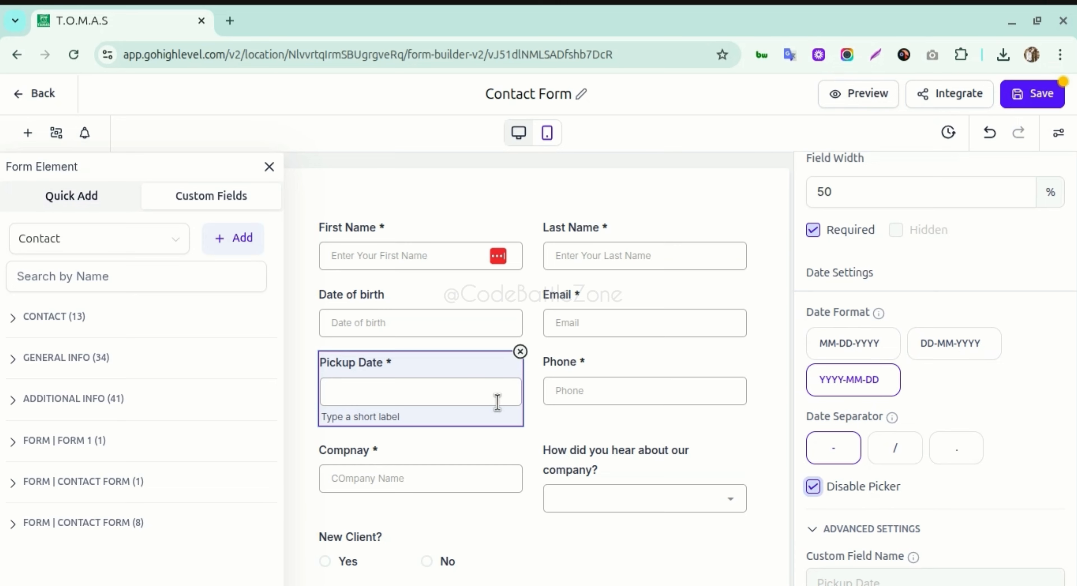
pyautogui.click(830, 490)
pyautogui.scroll(-2, 916, 339)
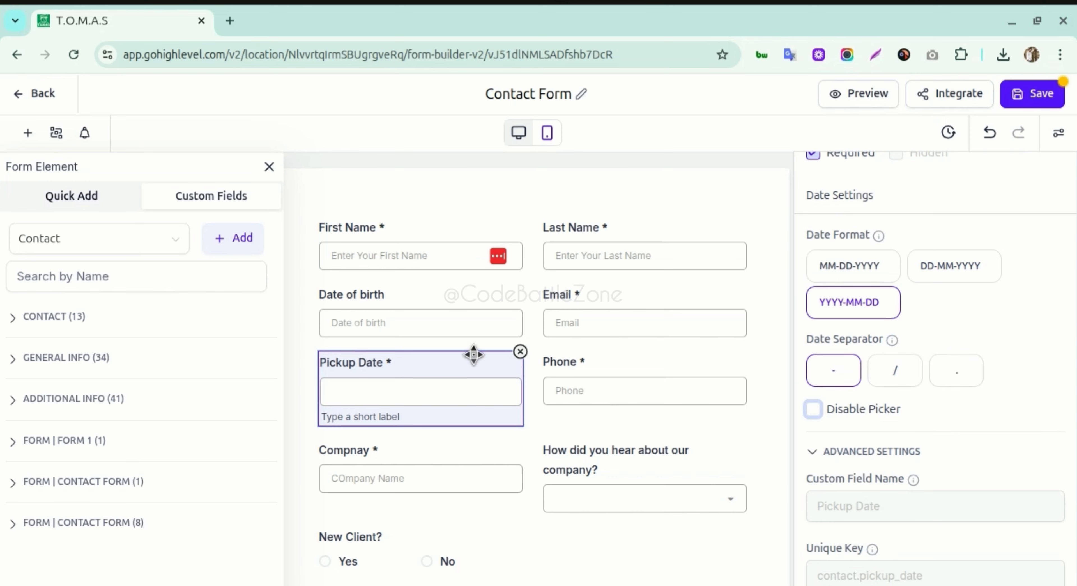
pyautogui.click(544, 374)
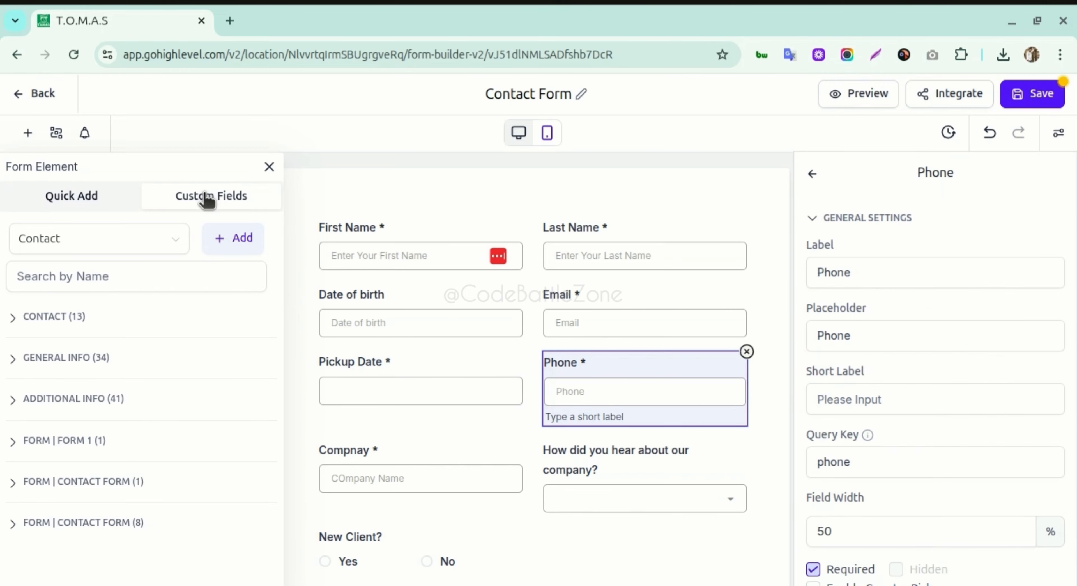
# - Start a single-choice dropdown custom field named 'Select the services' in the Contact group
pyautogui.click(242, 244)
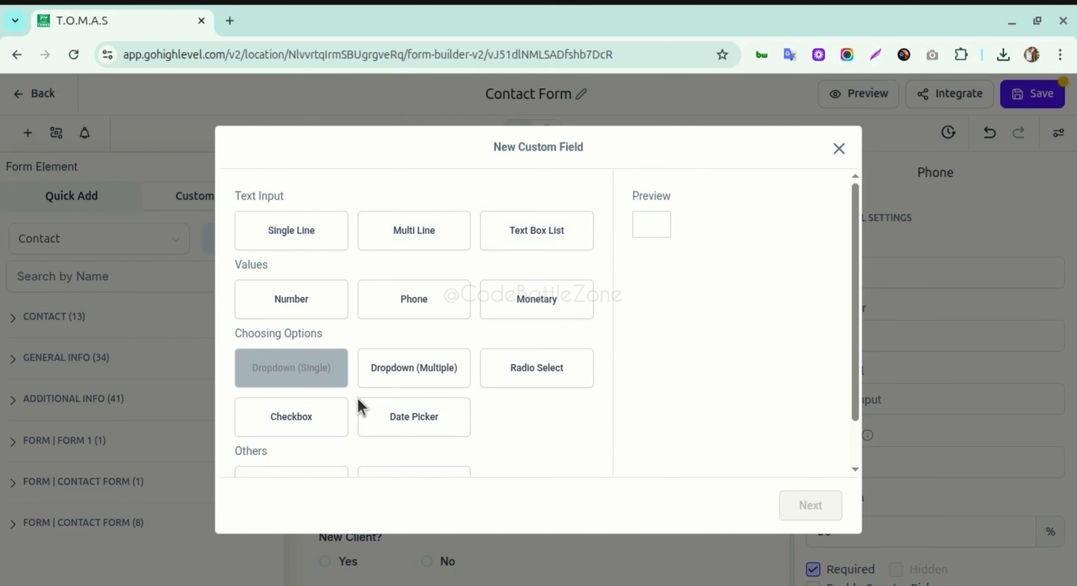
pyautogui.click(297, 376)
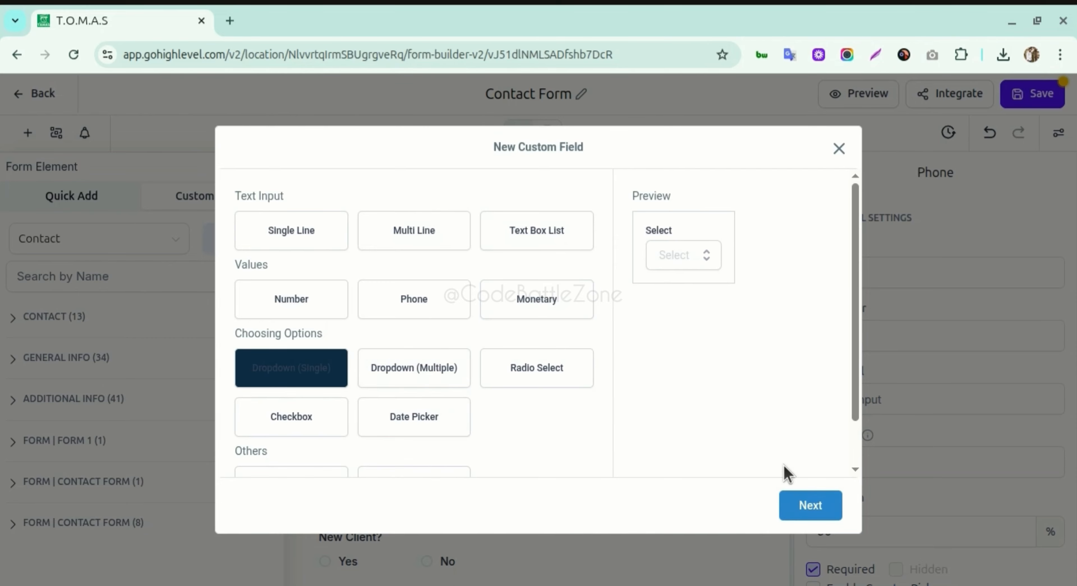
pyautogui.scroll(-2, 782, 473)
pyautogui.click(805, 506)
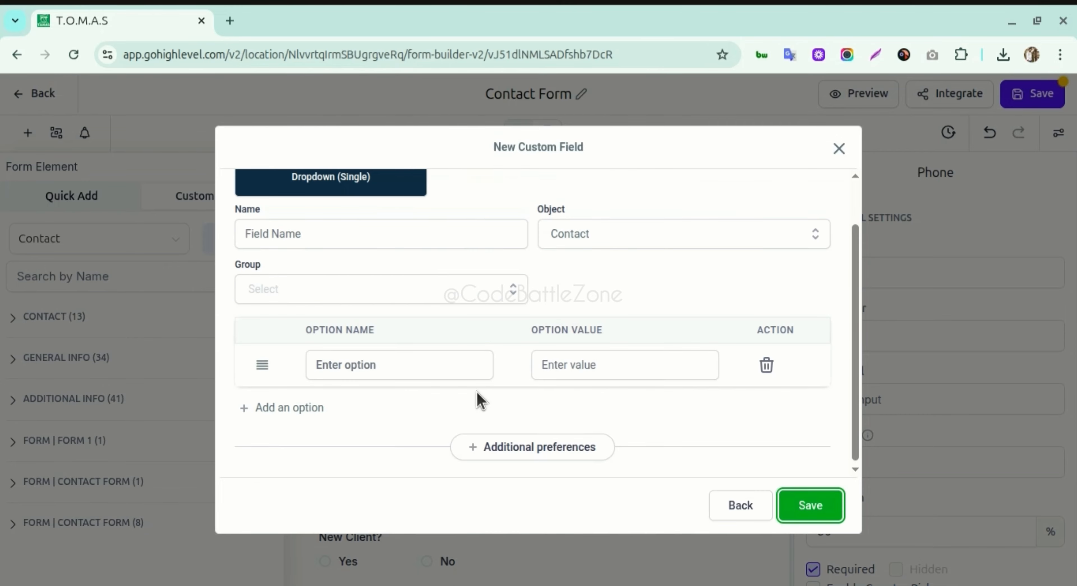
pyautogui.click(331, 236)
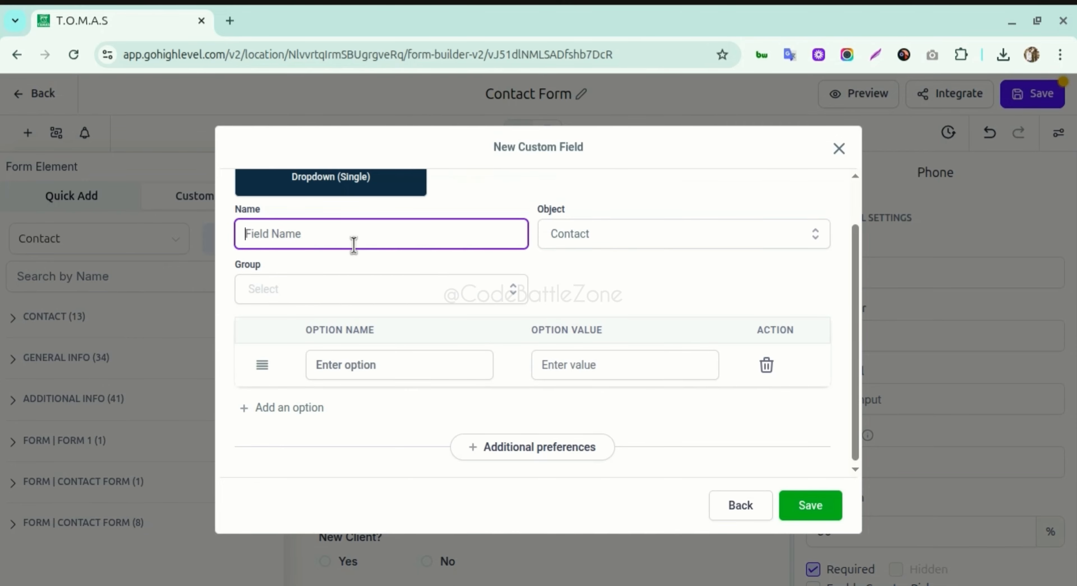
pyautogui.write('Services we')
pyautogui.hotkey('ctrl', 'a')
pyautogui.write('Select the services')
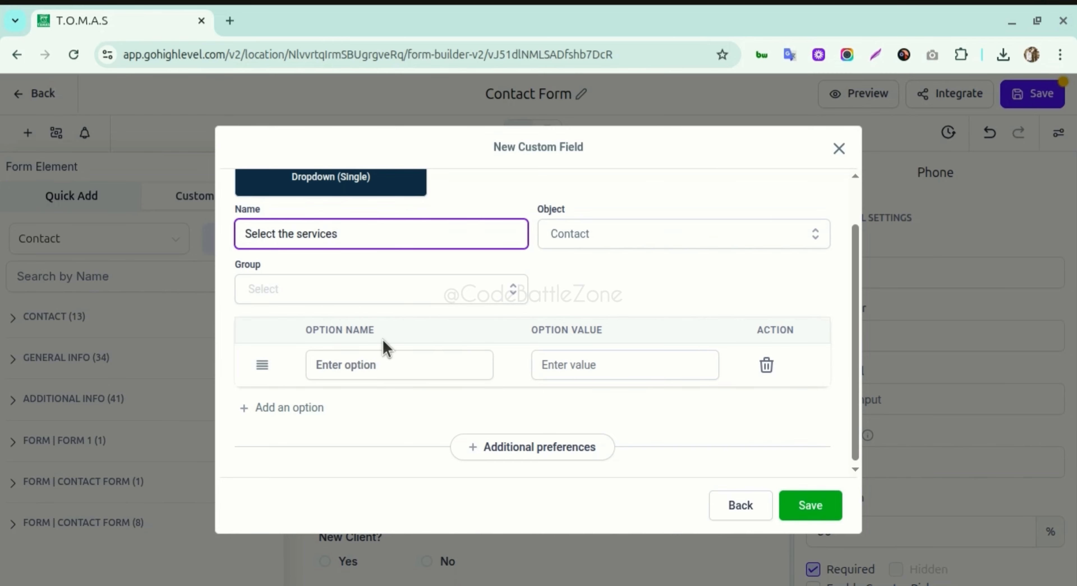
pyautogui.click(360, 320)
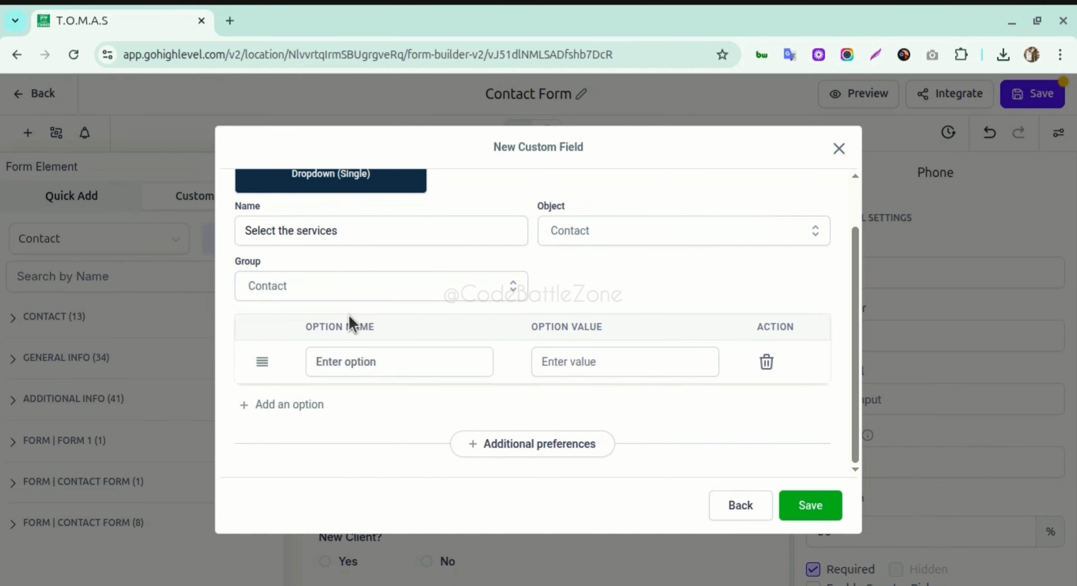
# - Add options Service 1, Service 2 and Service 3 and save the dropdown field
pyautogui.click(386, 361)
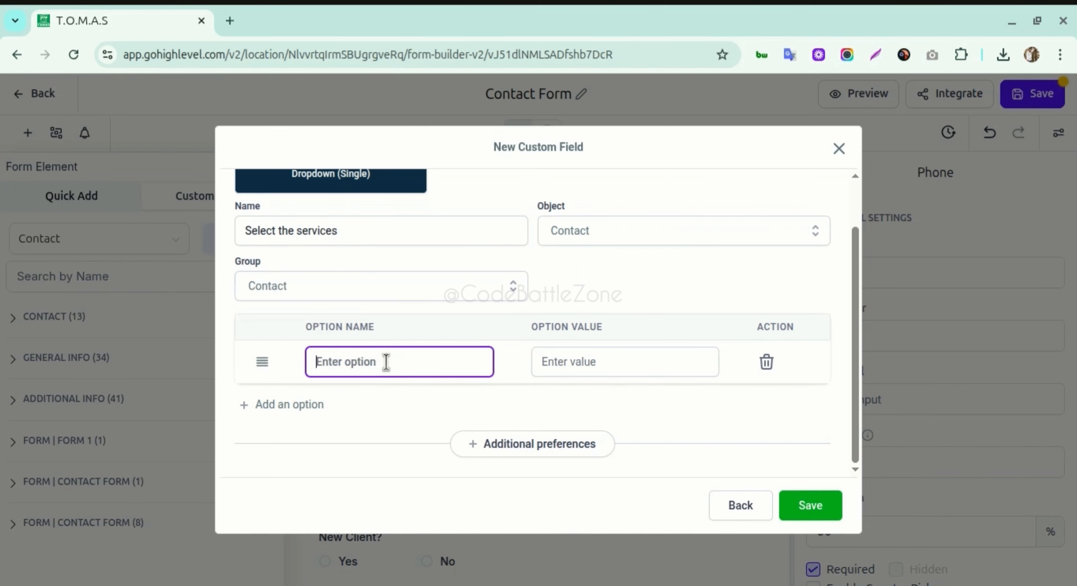
pyautogui.write('Service 1')
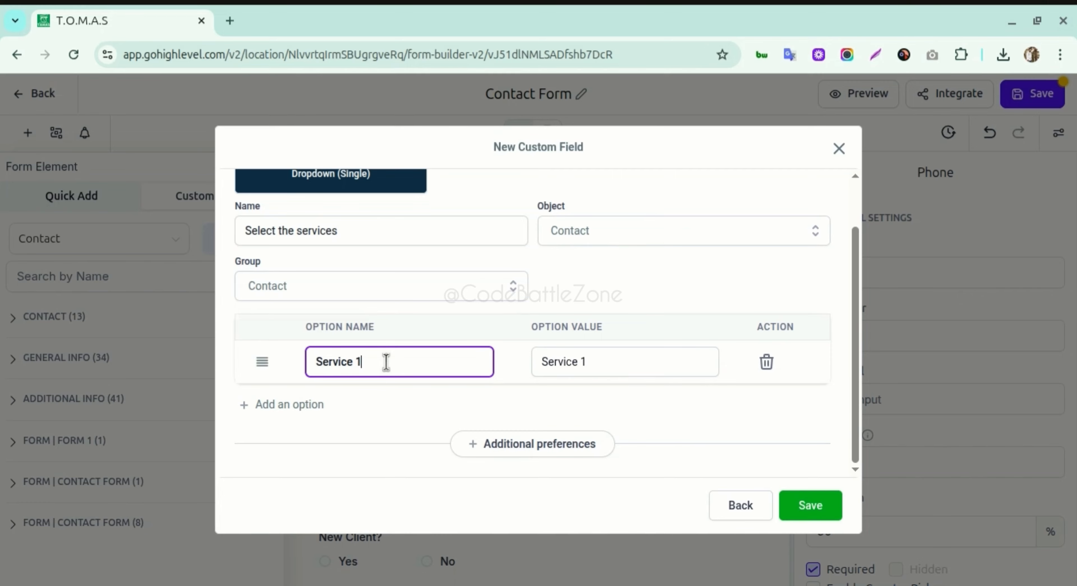
pyautogui.click(642, 362)
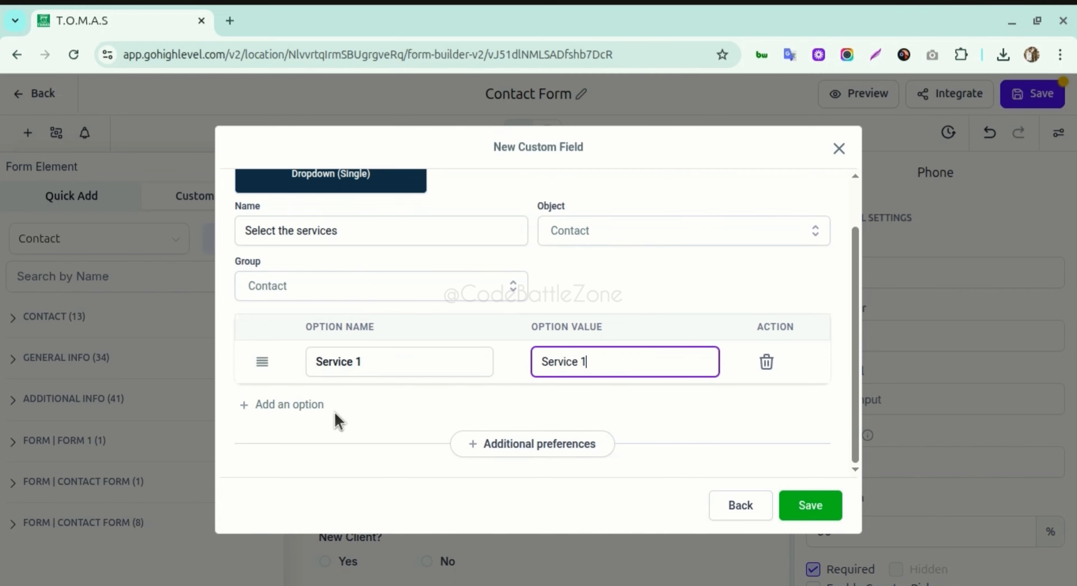
pyautogui.click(312, 407)
pyautogui.click(354, 404)
pyautogui.write('Servi')
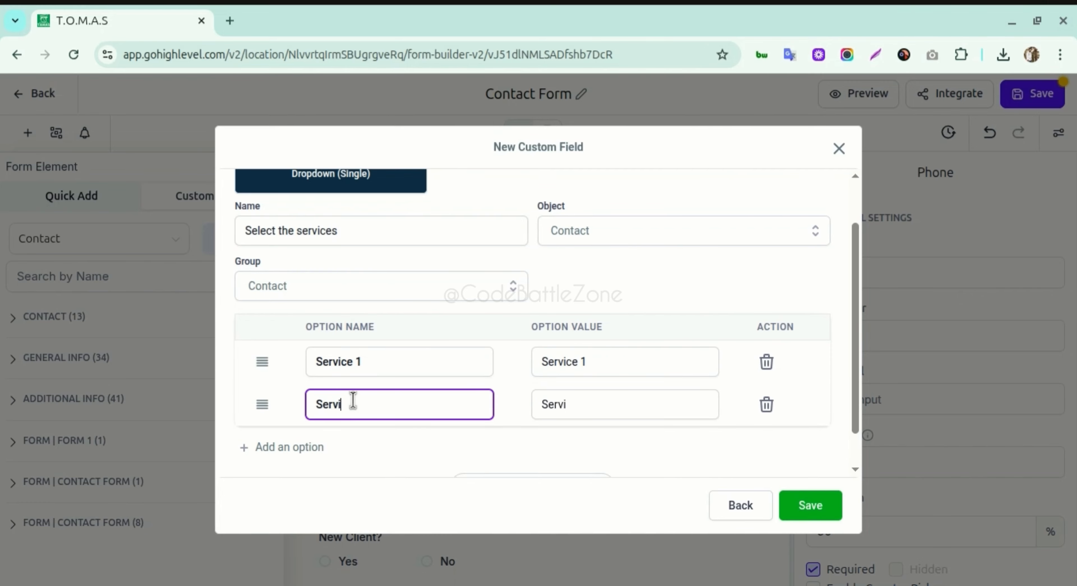
pyautogui.write('ce 2')
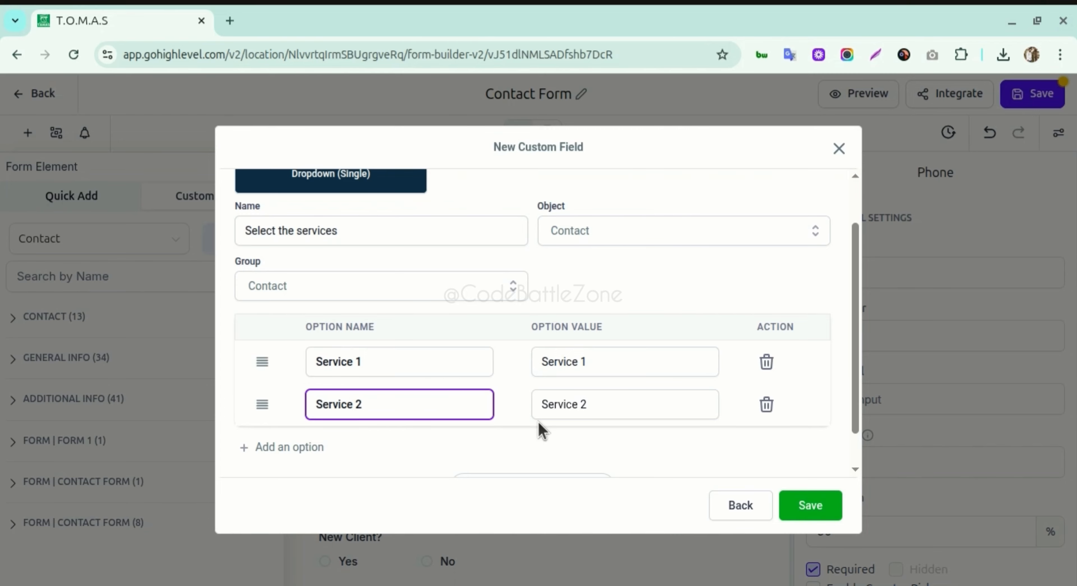
pyautogui.click(295, 446)
pyautogui.click(319, 447)
pyautogui.click(353, 444)
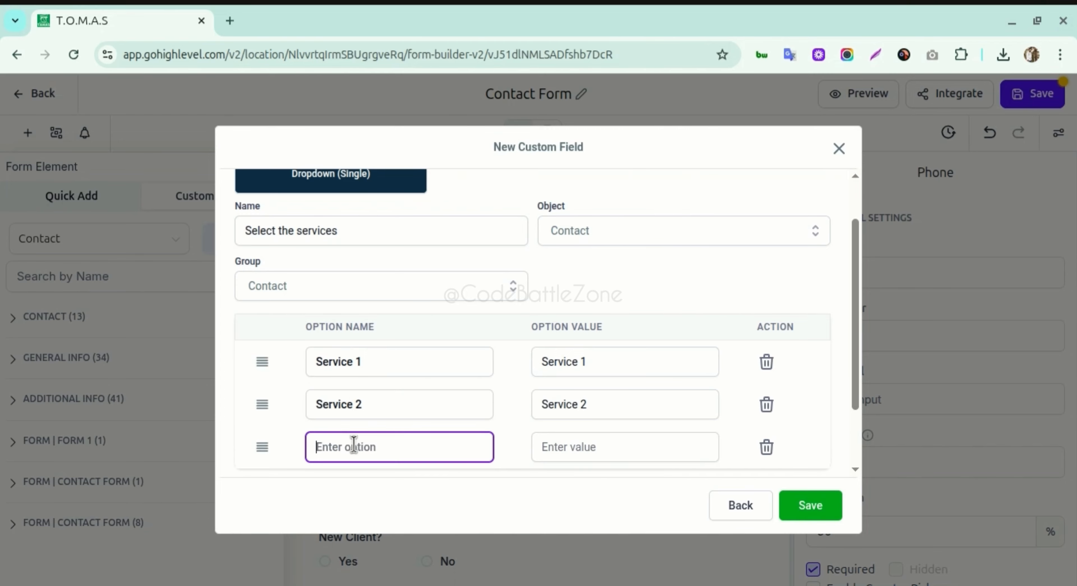
pyautogui.write('Service 3')
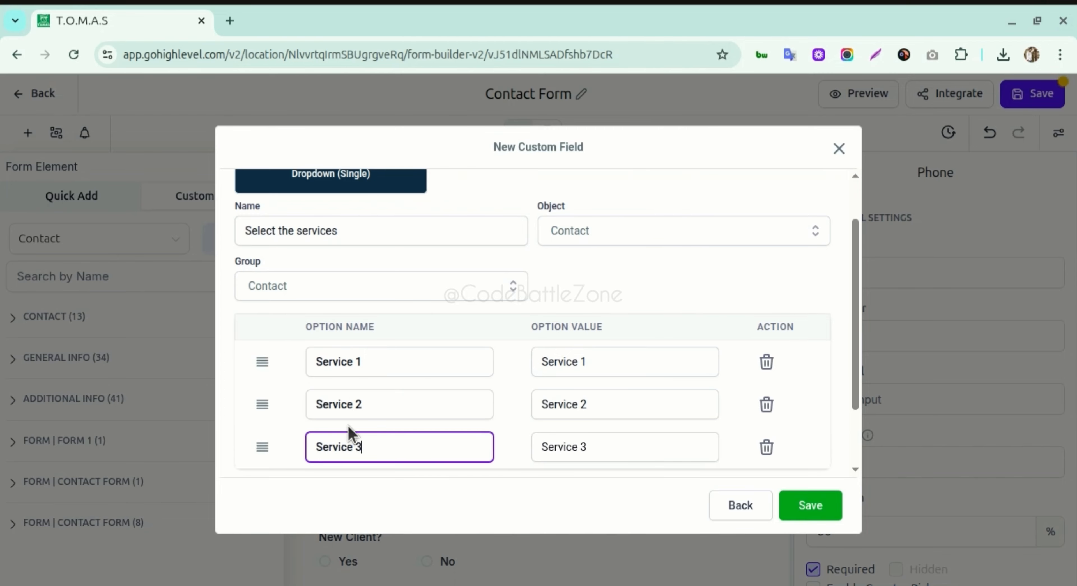
pyautogui.scroll(-2, 594, 362)
pyautogui.scroll(3, 414, 404)
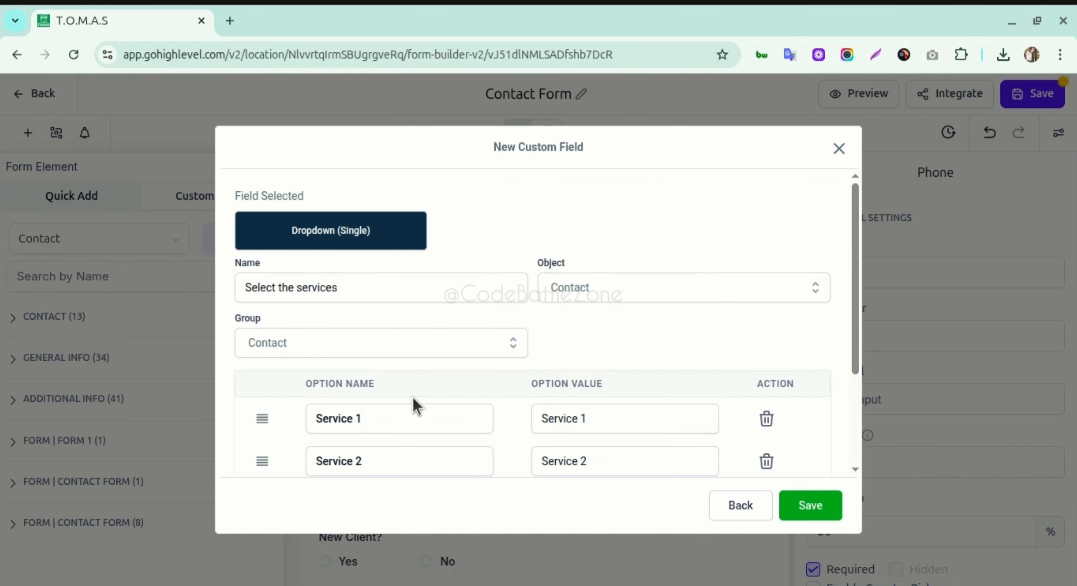
pyautogui.scroll(-1, 518, 343)
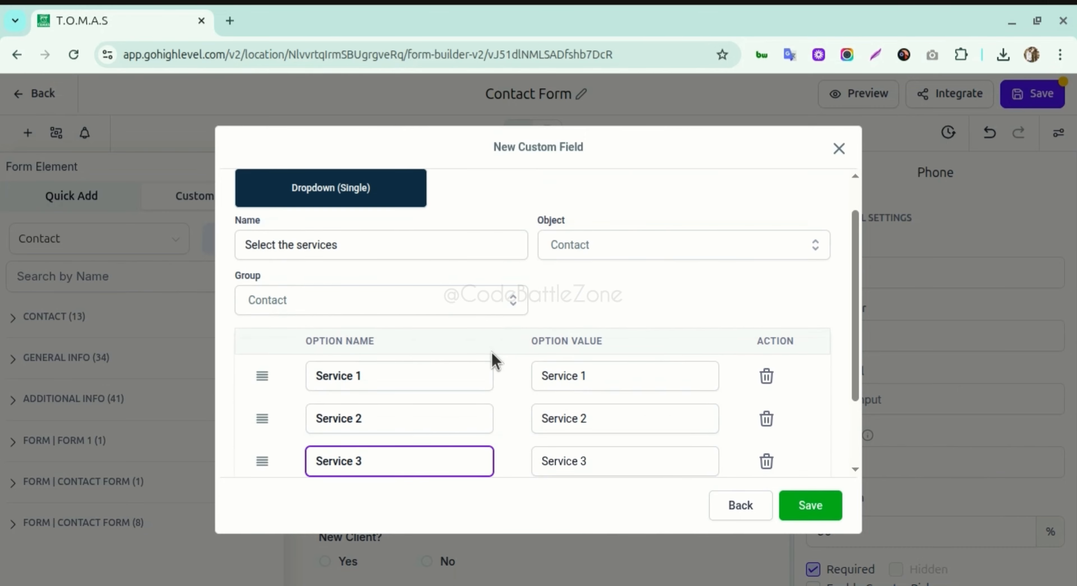
pyautogui.scroll(-3, 474, 334)
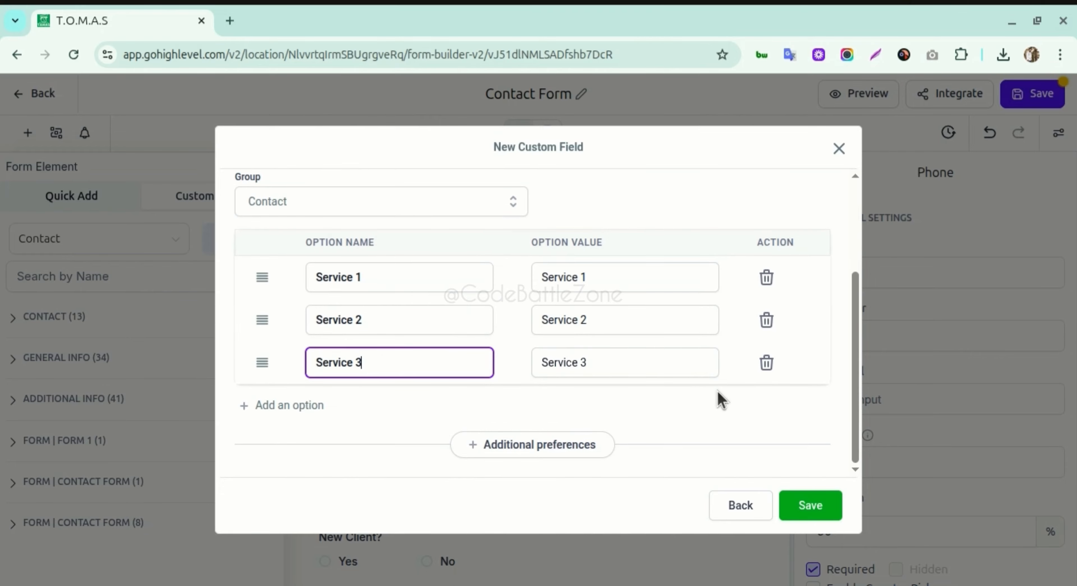
pyautogui.click(800, 495)
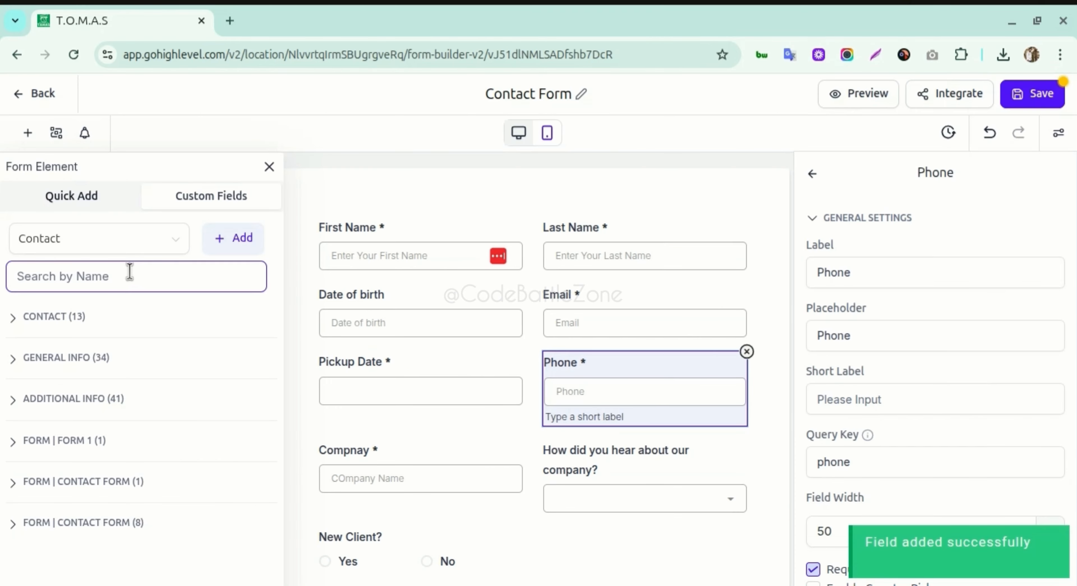
# - Search form elements for 'selec' so Select the services appears under Contact
pyautogui.click(74, 320)
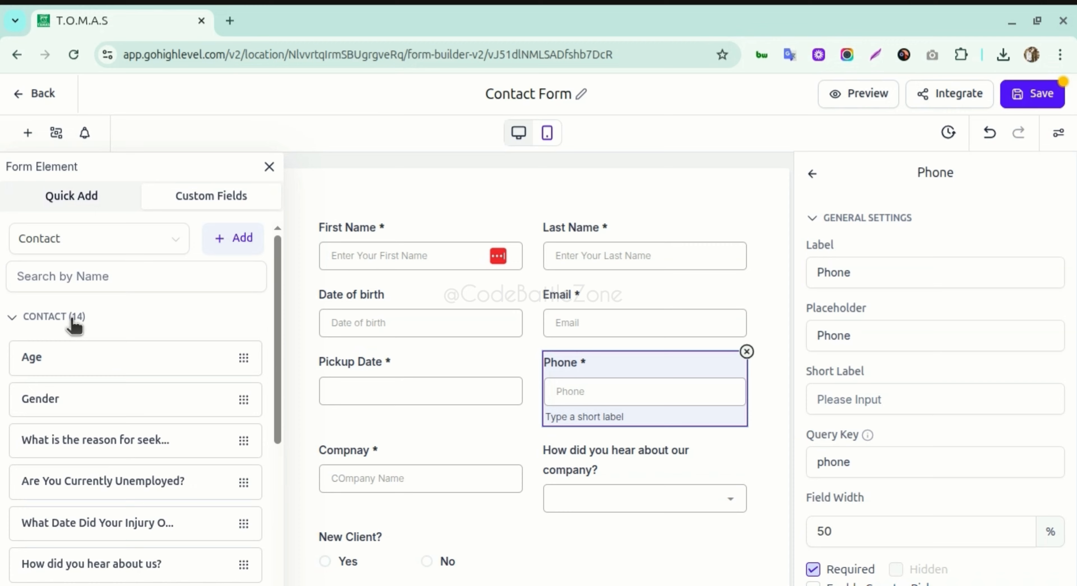
pyautogui.click(73, 320)
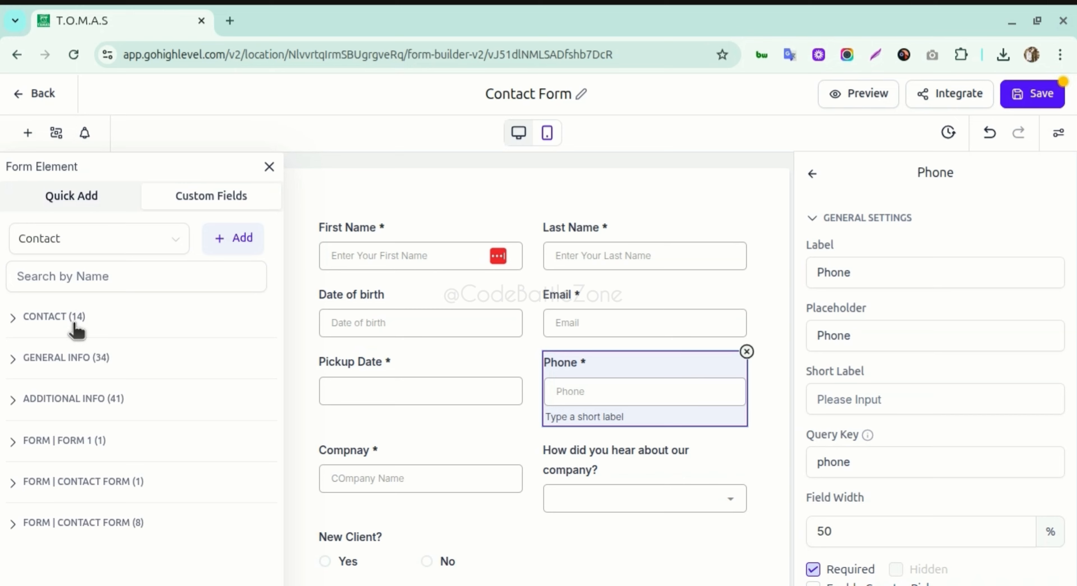
pyautogui.click(90, 279)
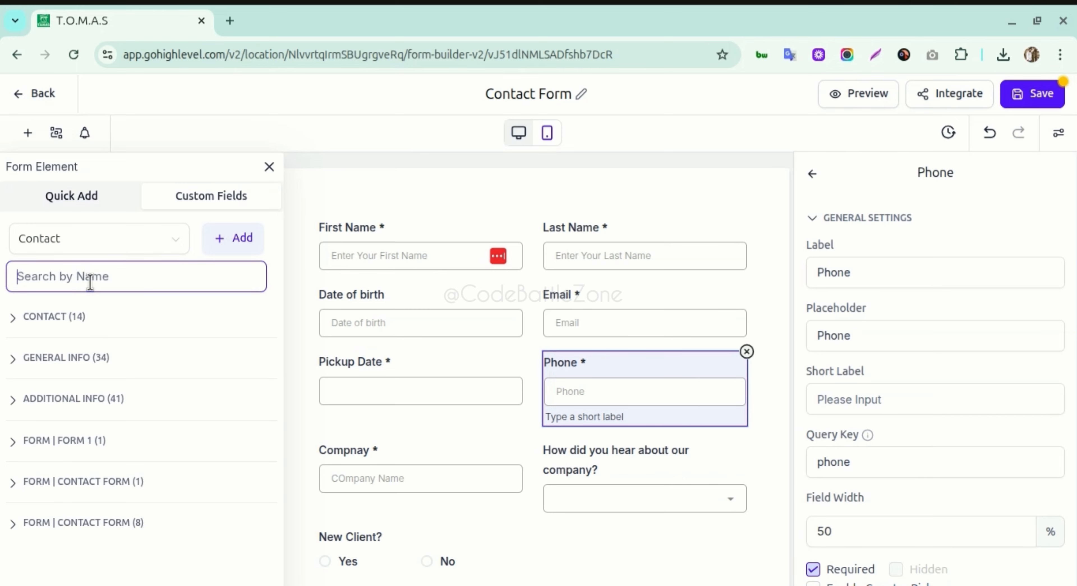
pyautogui.write('select')
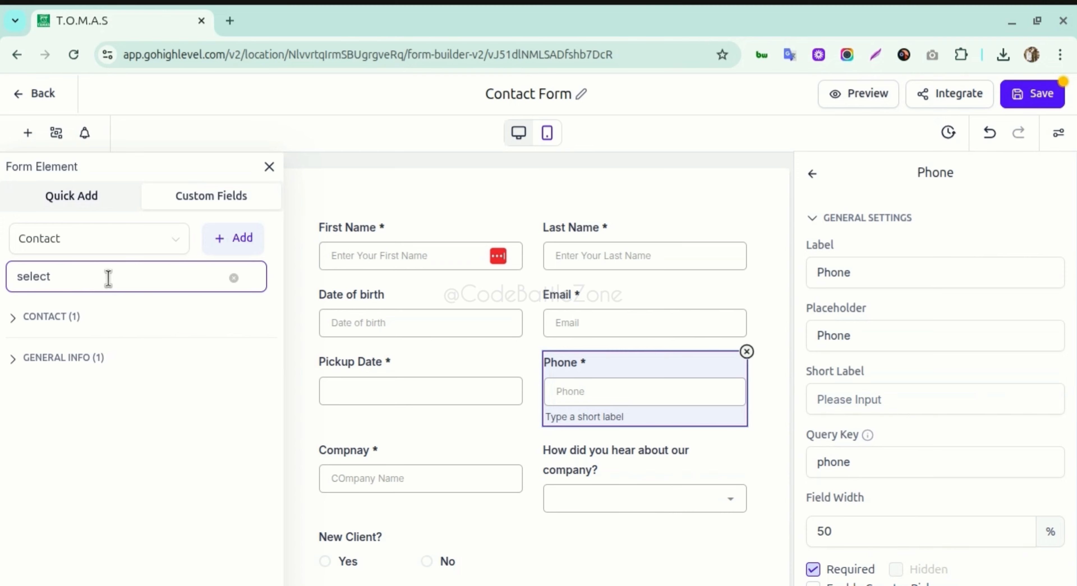
pyautogui.write(' ser')
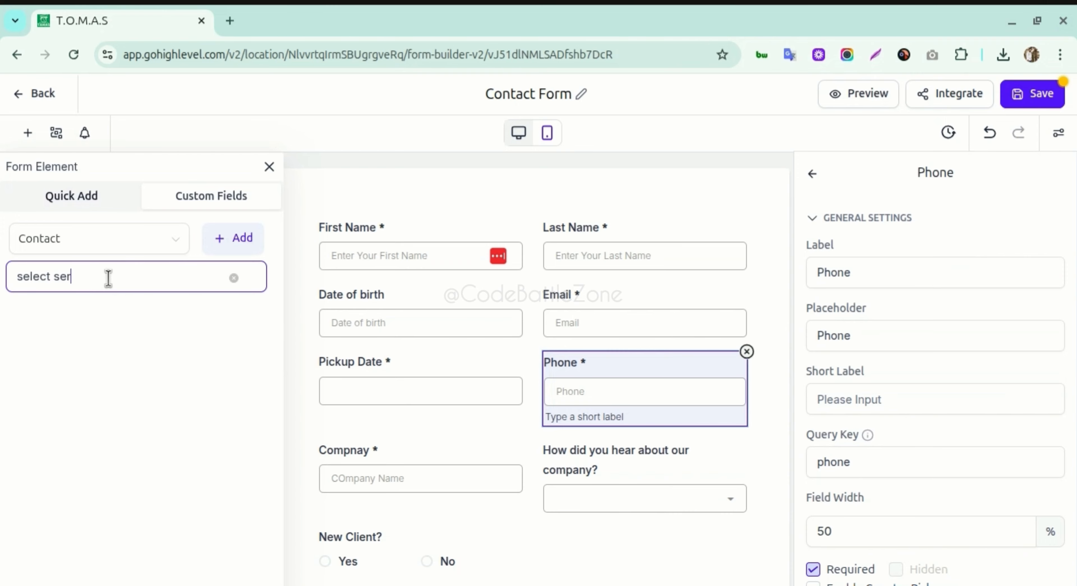
pyautogui.write('vice')
pyautogui.press('BackSpace')
pyautogui.press('BackSpace')
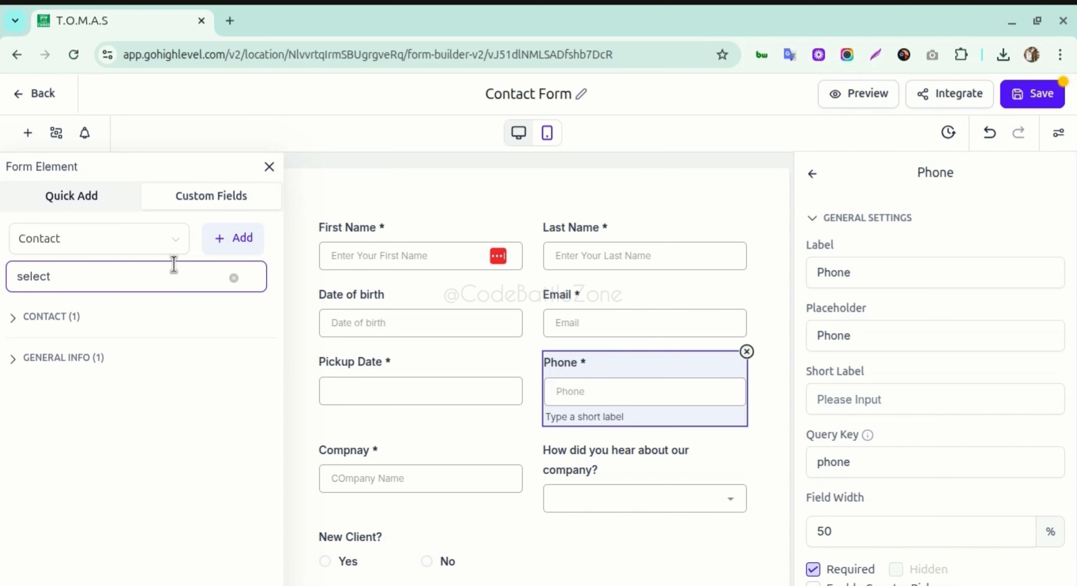
pyautogui.hotkey('ctrl', 'a')
pyautogui.press('BackSpace')
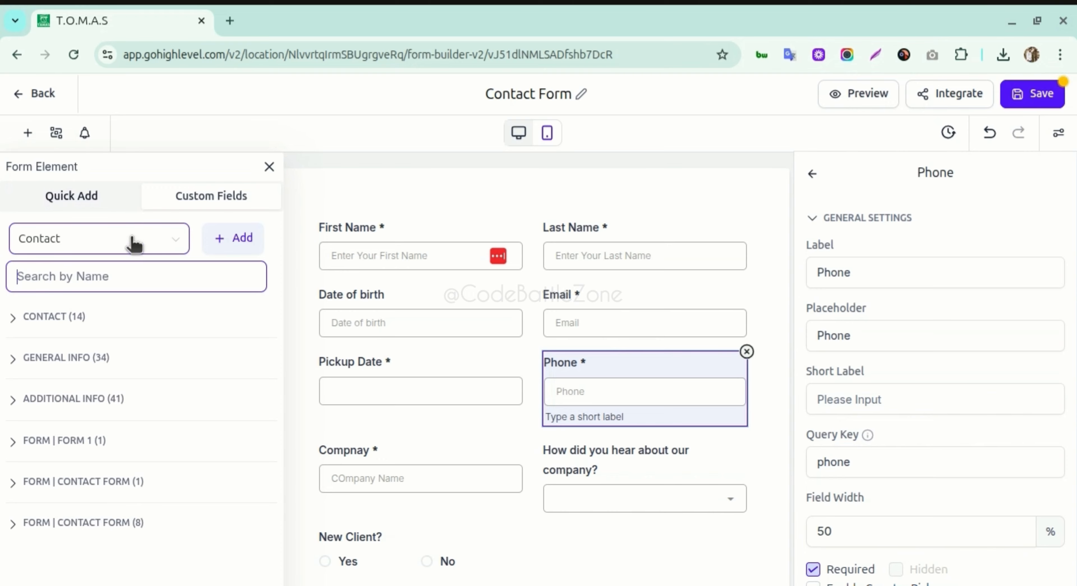
pyautogui.write('s')
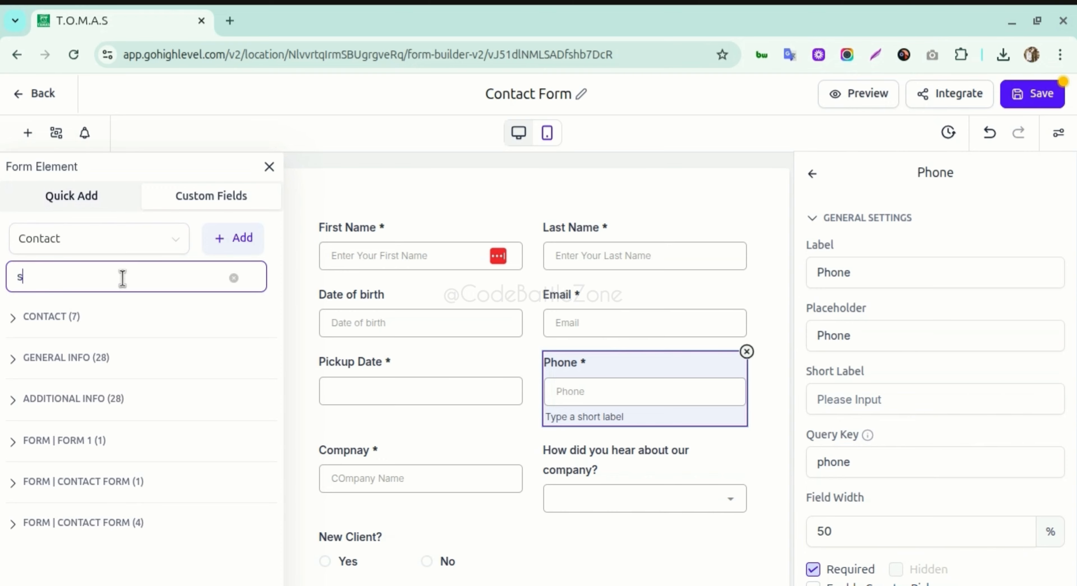
pyautogui.write('elect serv')
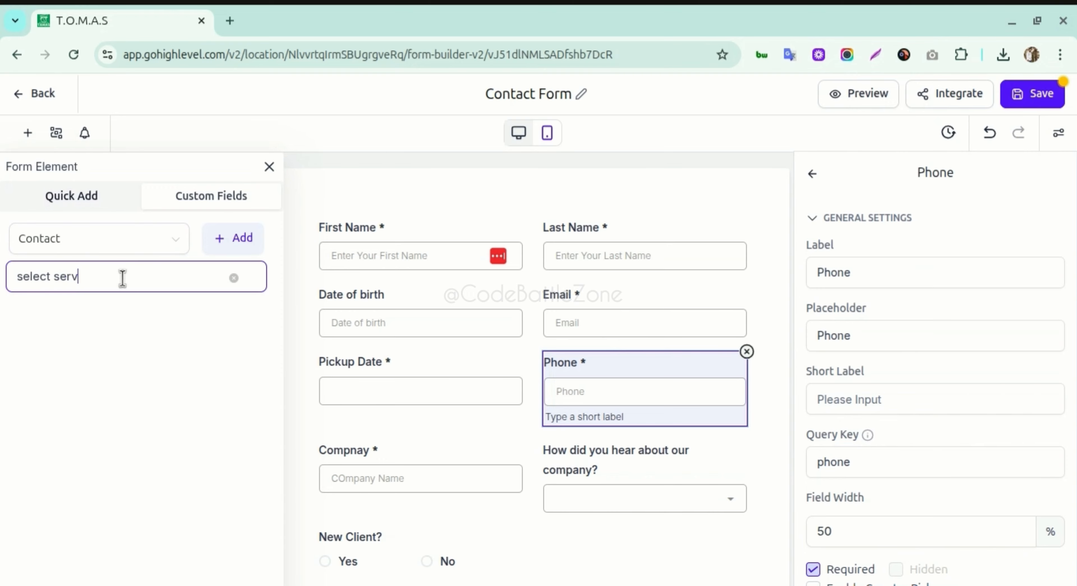
pyautogui.write('ice')
pyautogui.press('BackSpace')
pyautogui.click(234, 278)
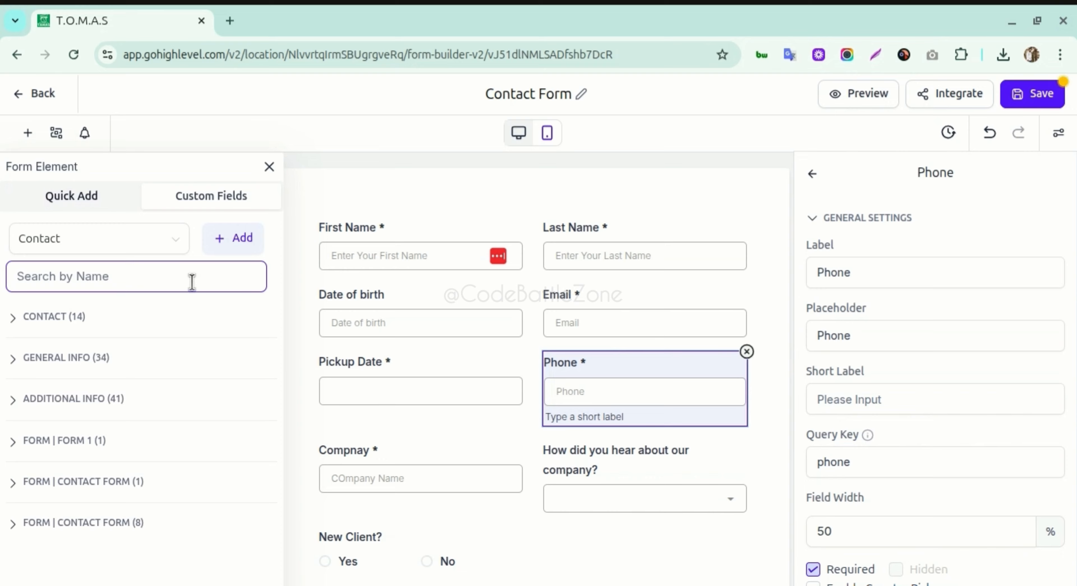
pyautogui.click(106, 320)
pyautogui.click(111, 275)
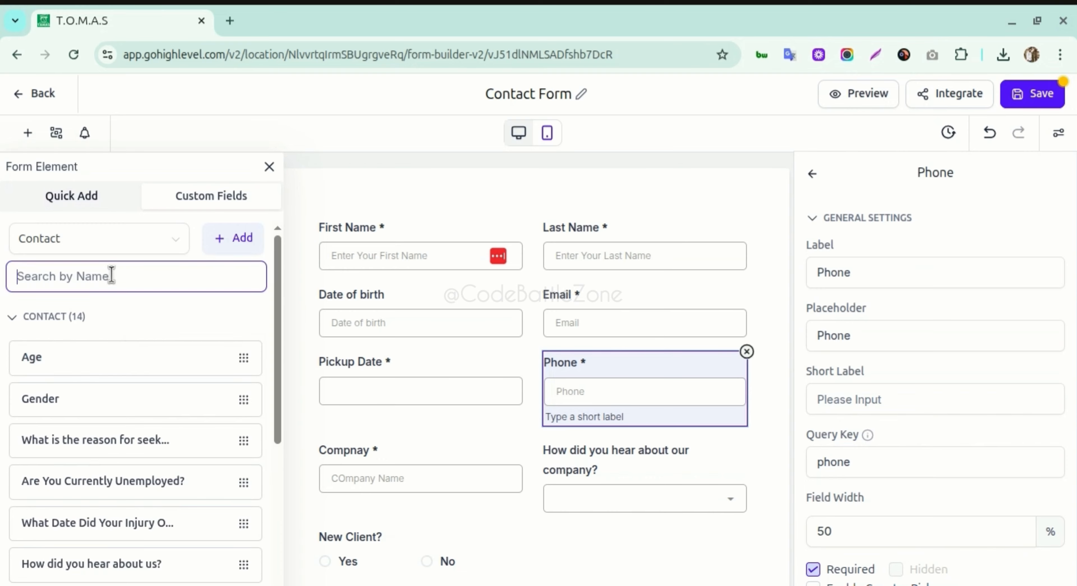
pyautogui.write('select')
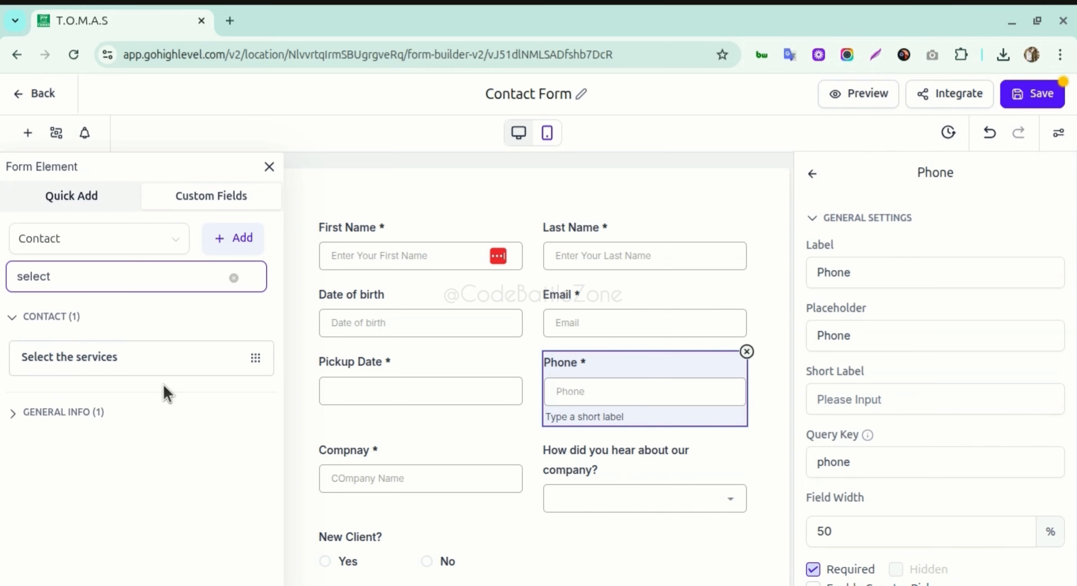
# - Drag Select the services onto the form directly below Pickup Date
pyautogui.moveTo(102, 358); pyautogui.dragTo(416, 450)
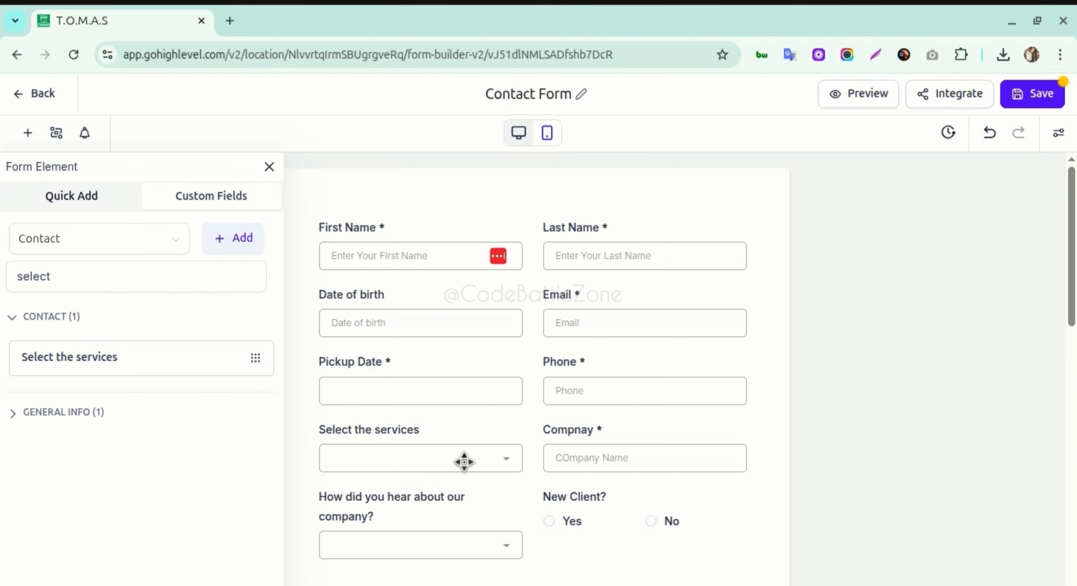
# - Select the services dropdown on the form and show its Options tab listing Service 1–3
pyautogui.click(410, 452)
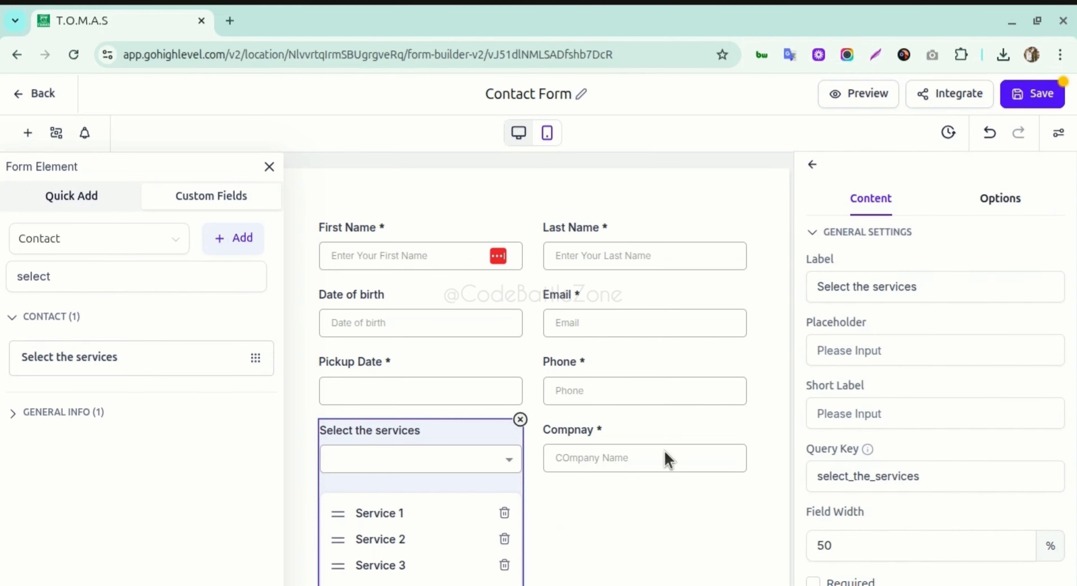
pyautogui.scroll(-1, 854, 403)
pyautogui.scroll(1, 945, 292)
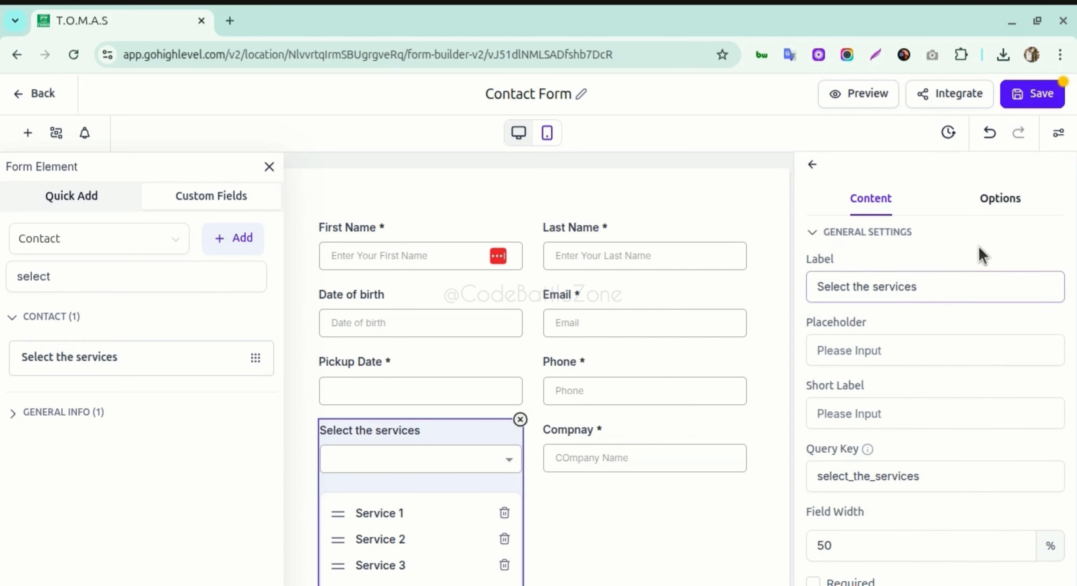
pyautogui.click(995, 201)
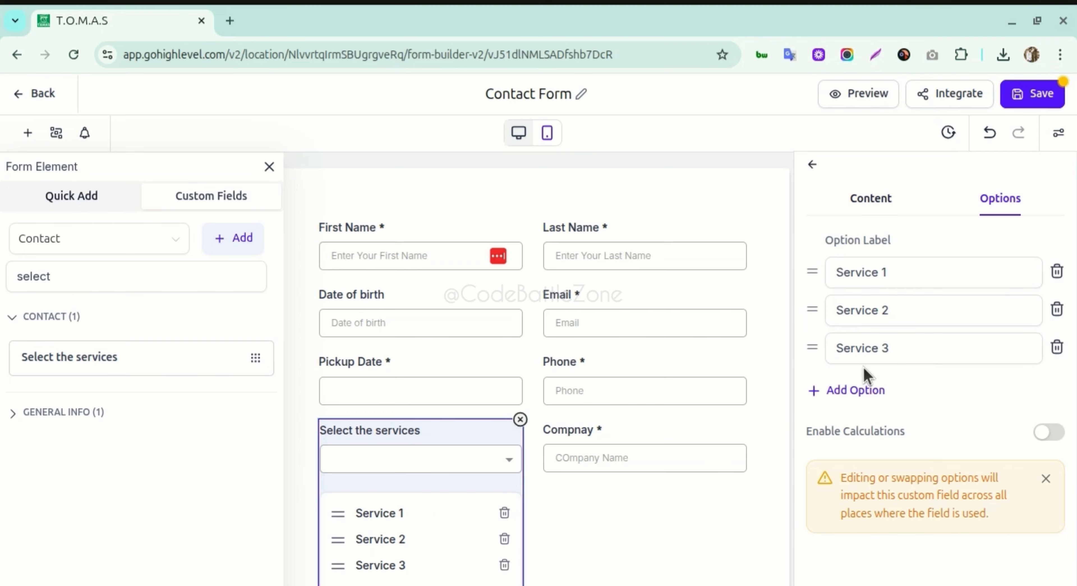
pyautogui.click(947, 342)
pyautogui.click(871, 201)
pyautogui.click(997, 203)
pyautogui.click(893, 202)
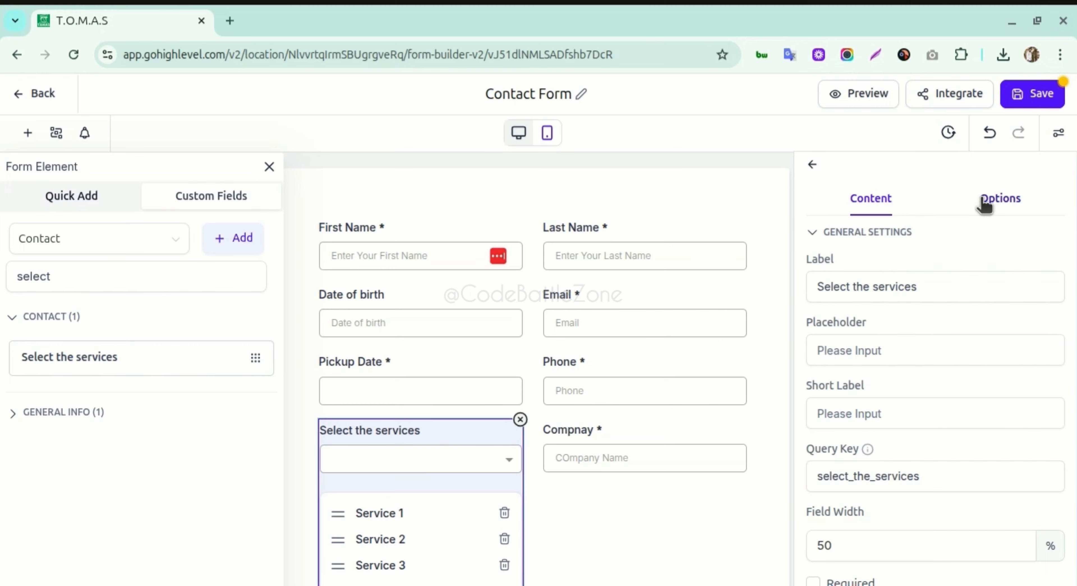
pyautogui.click(995, 204)
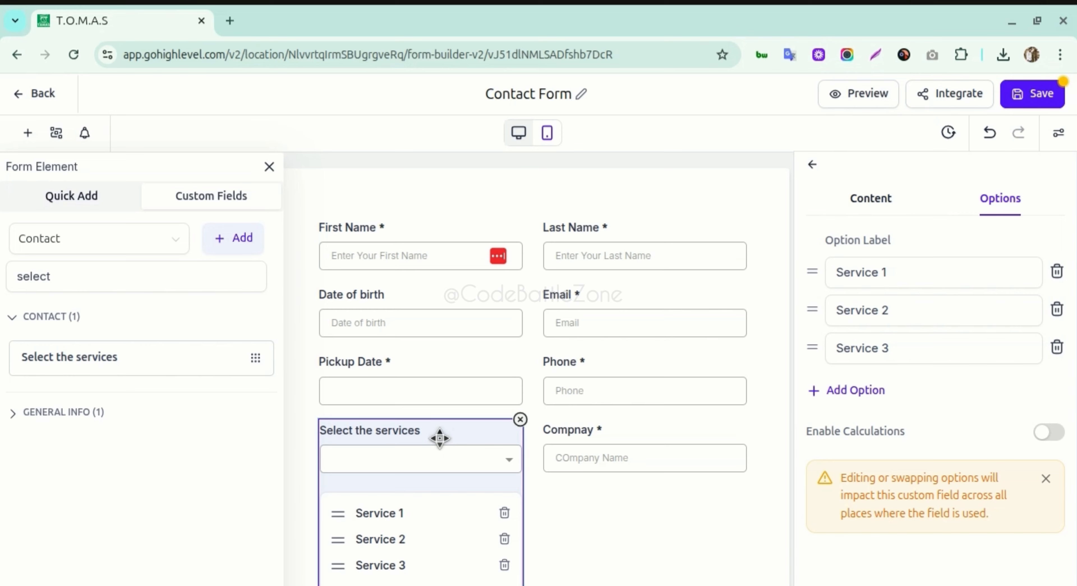
# - Review the Pickup Date field's Date Format and Date Separator settings, then reselect Select the services
pyautogui.click(362, 364)
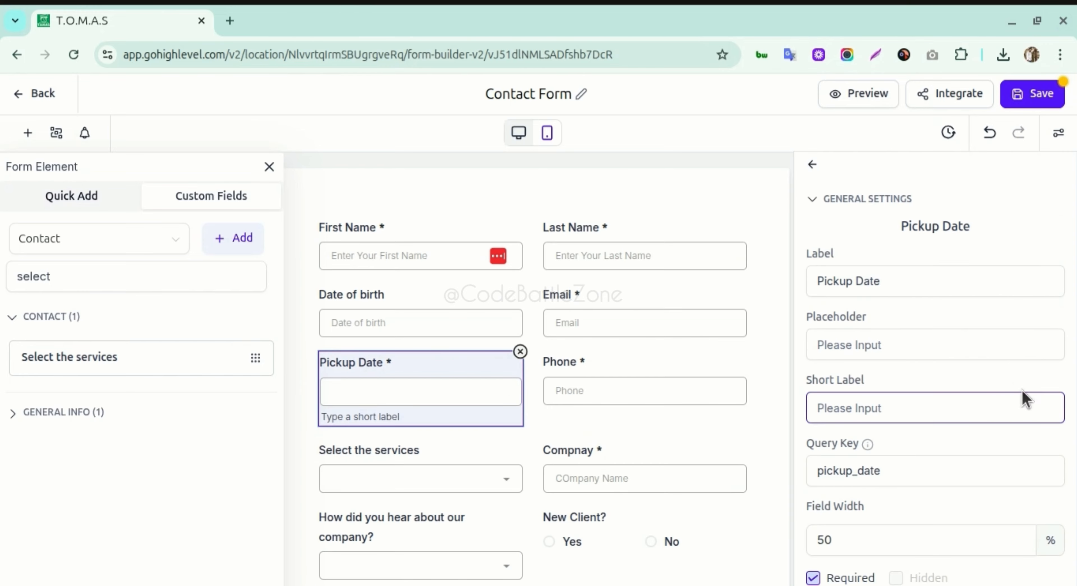
pyautogui.scroll(-3, 886, 496)
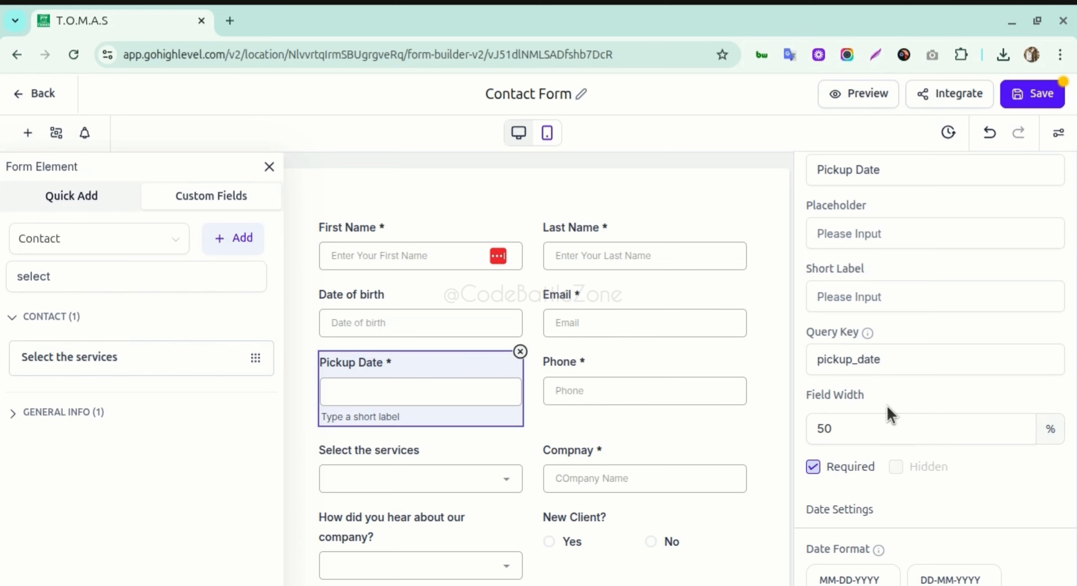
pyautogui.scroll(-1, 974, 513)
pyautogui.scroll(-3, 913, 489)
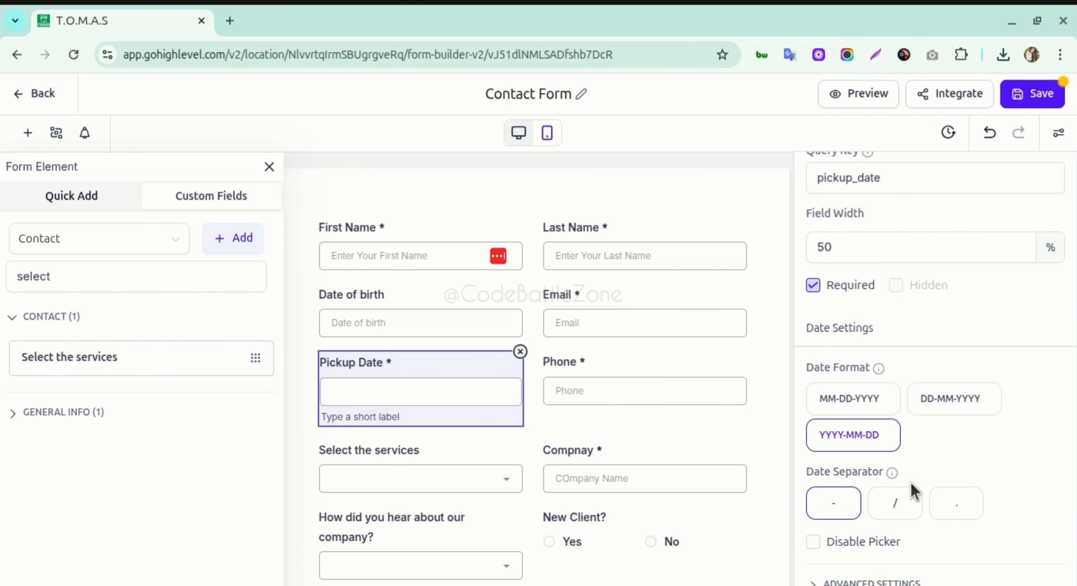
pyautogui.click(426, 458)
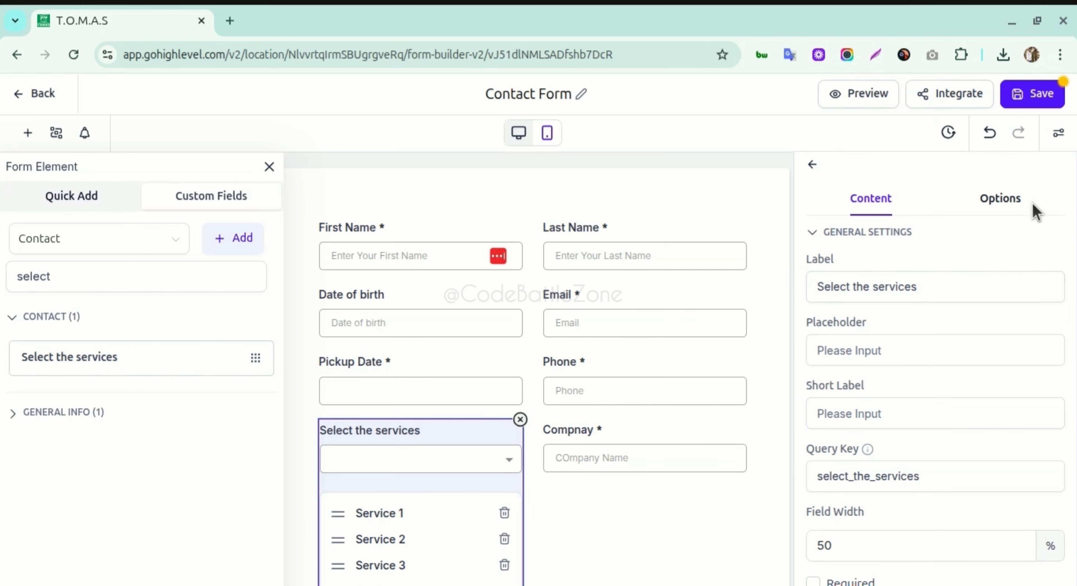
# - Glance at the services field's option labels, then select the Compnay field to view its settings
pyautogui.click(1020, 200)
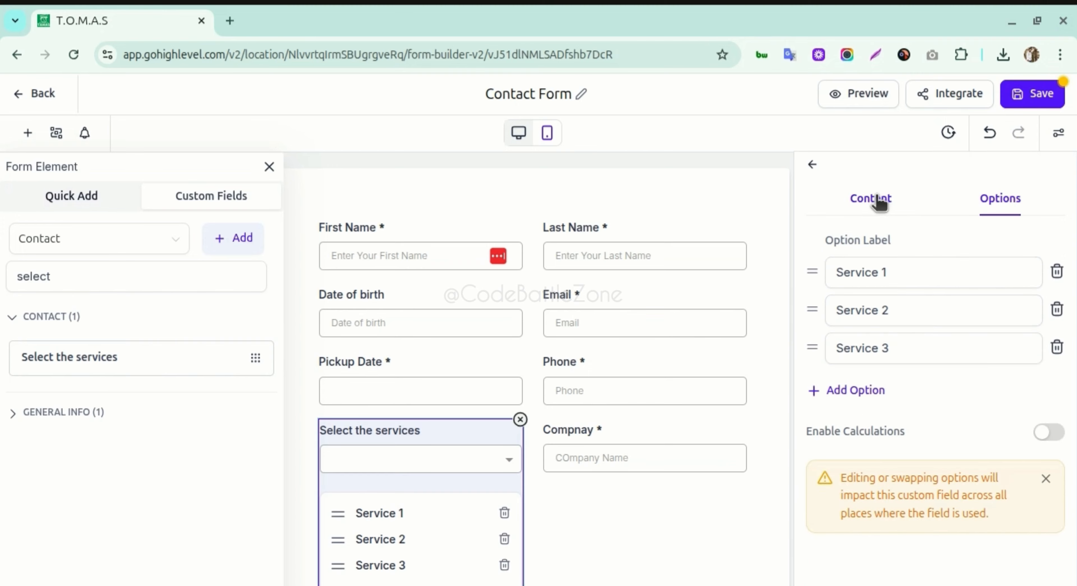
pyautogui.click(872, 204)
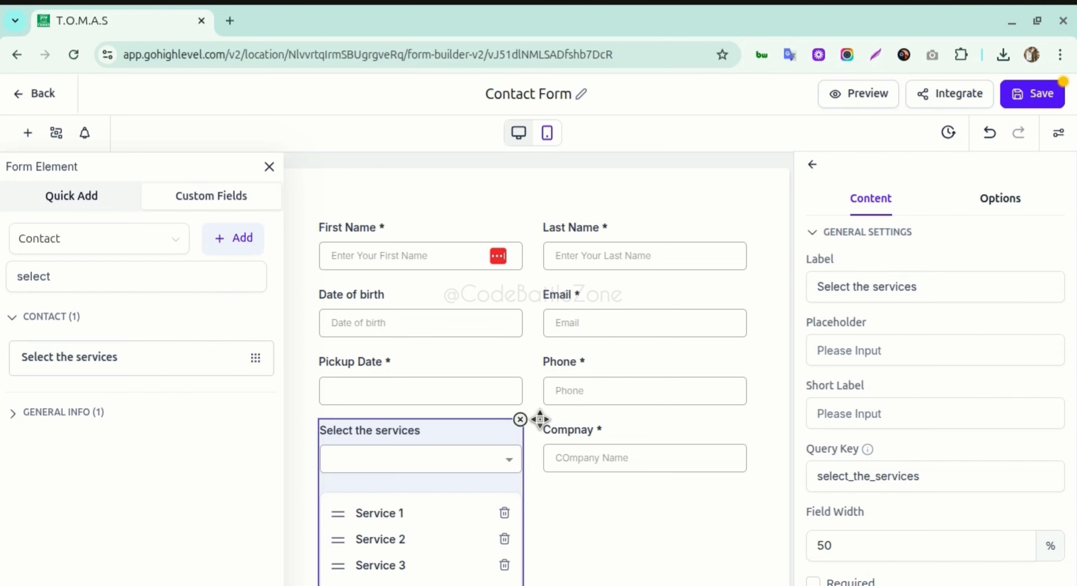
pyautogui.click(610, 421)
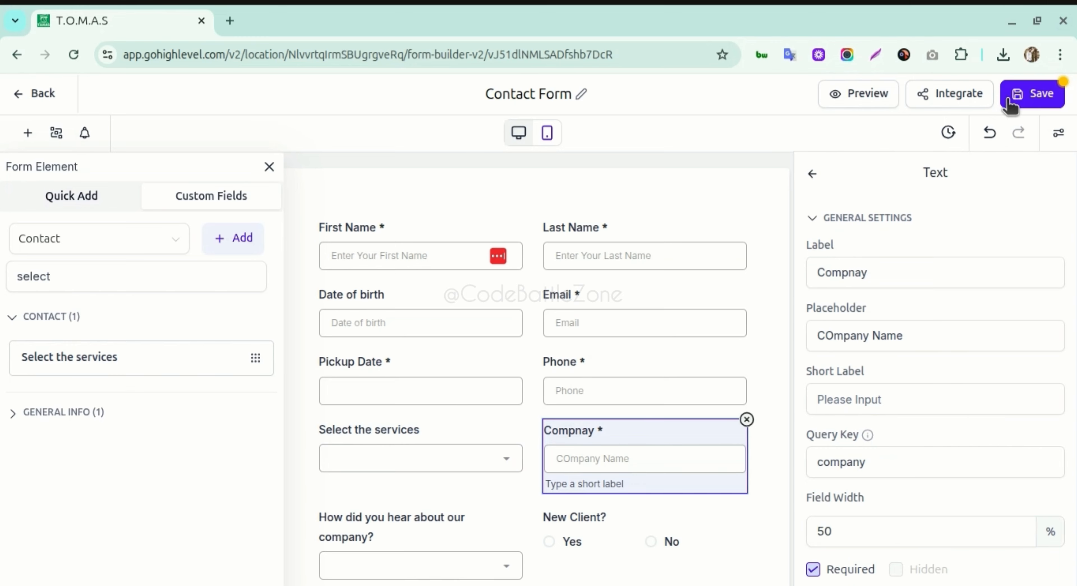
# - Save the Contact Form, open its preview and scroll through it, briefly checking the Phone field
pyautogui.click(1031, 93)
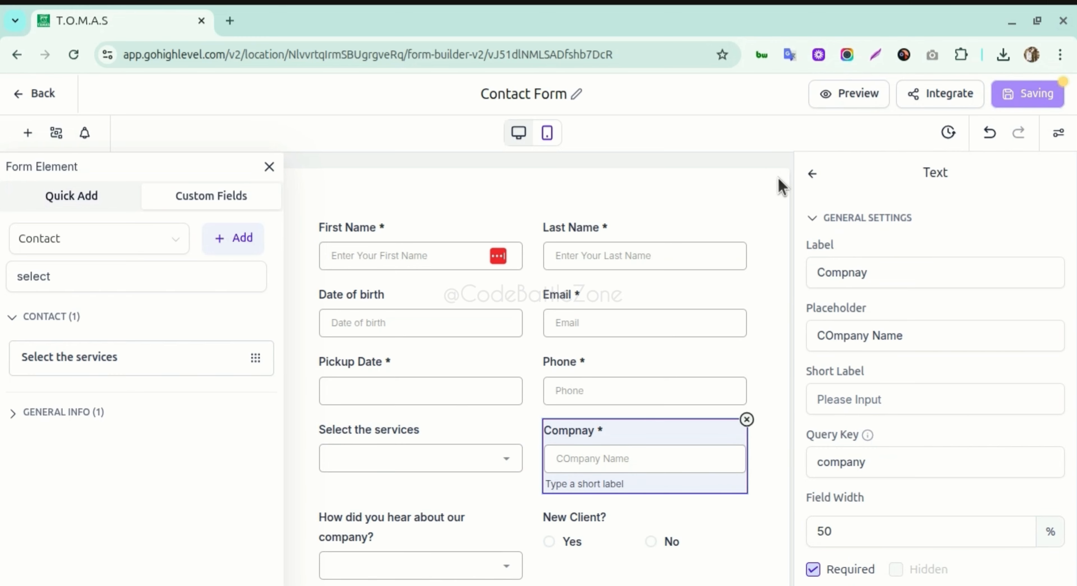
pyautogui.click(840, 98)
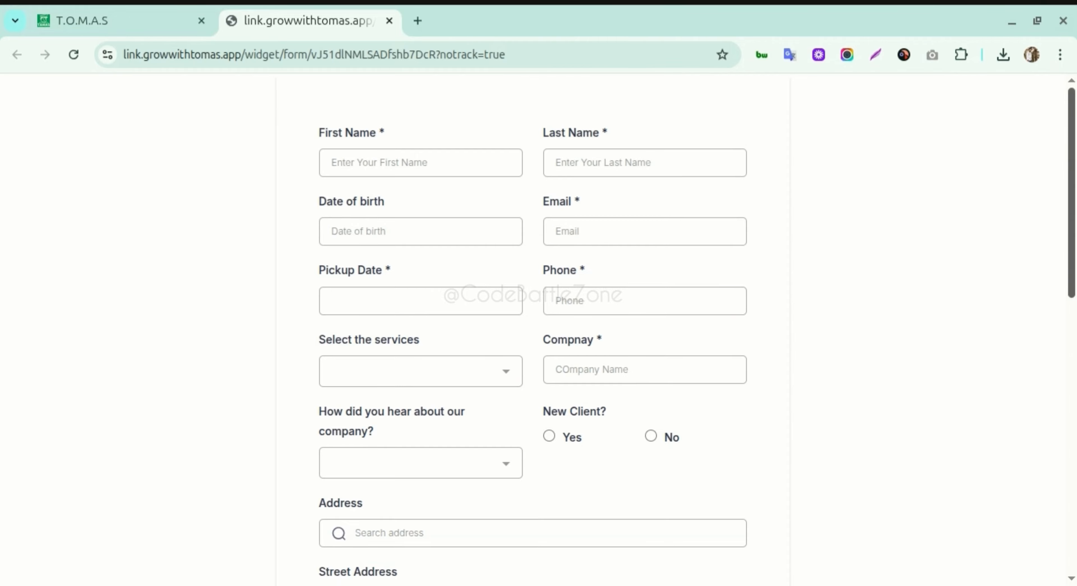
pyautogui.moveTo(1072, 146); pyautogui.dragTo(1074, 423)
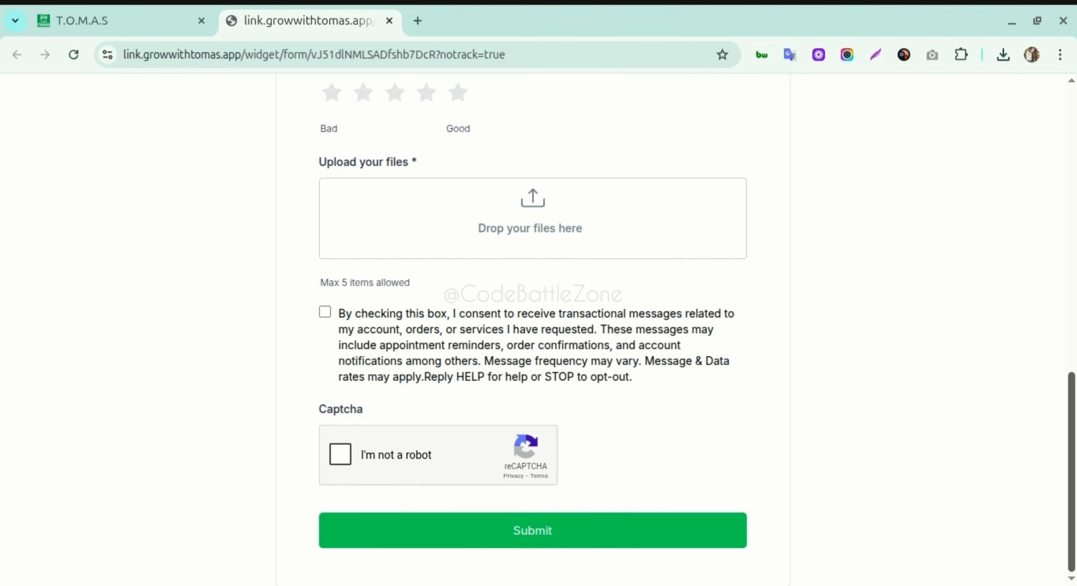
pyautogui.moveTo(1071, 460); pyautogui.dragTo(1071, 173)
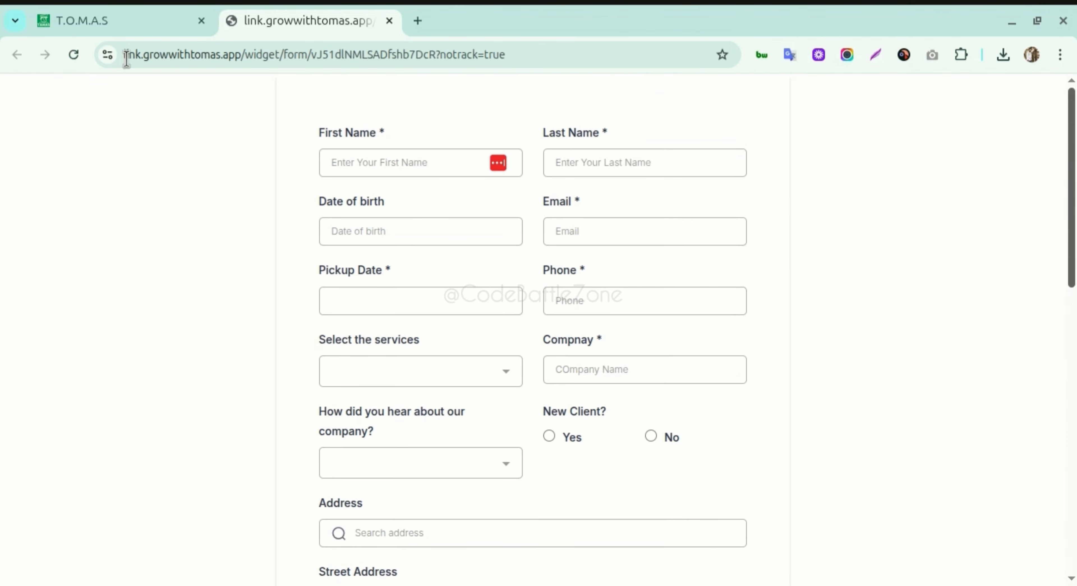
pyautogui.click(158, 24)
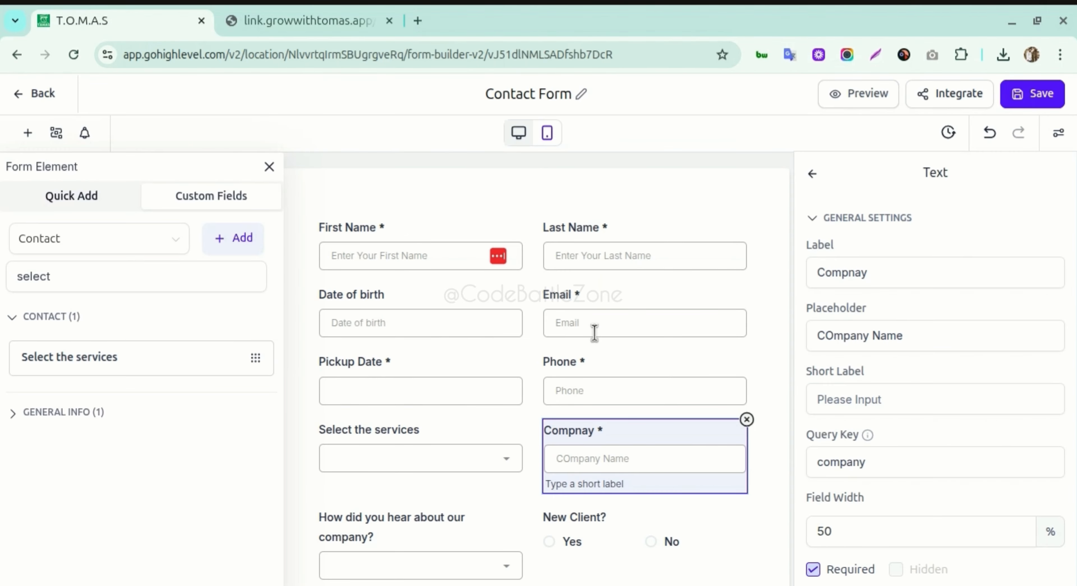
pyautogui.click(625, 353)
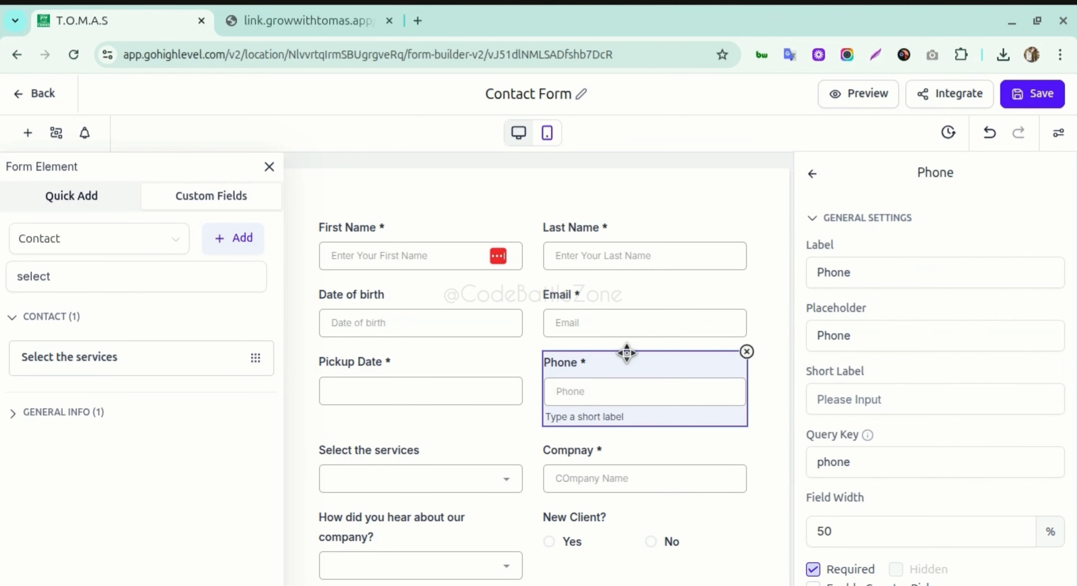
pyautogui.click(341, 20)
# - Test the Pickup Date picker and choose Service 1, Service 2 and Service 3 on the live form
pyautogui.click(386, 298)
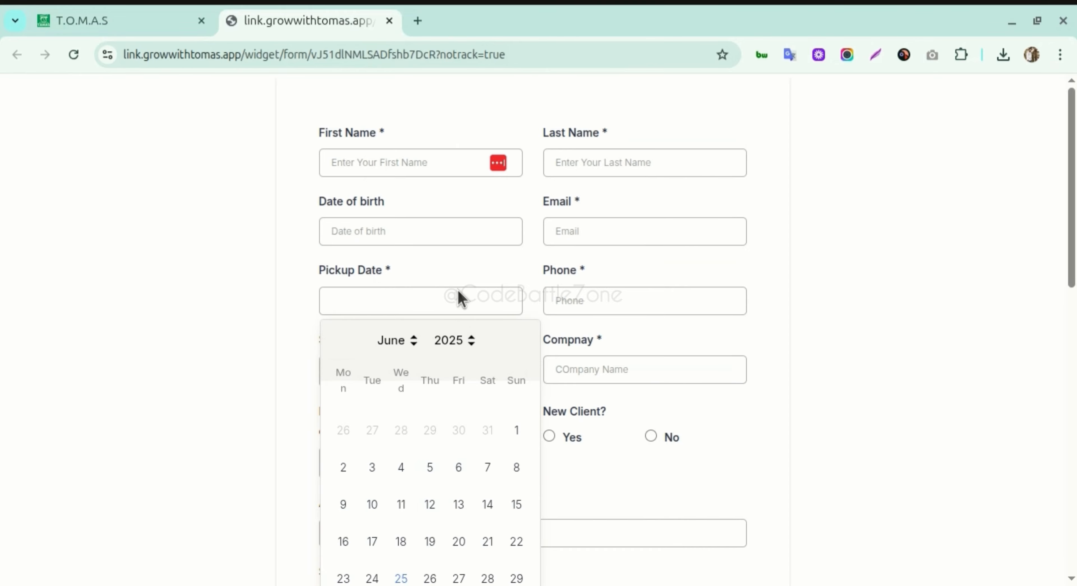
pyautogui.click(455, 279)
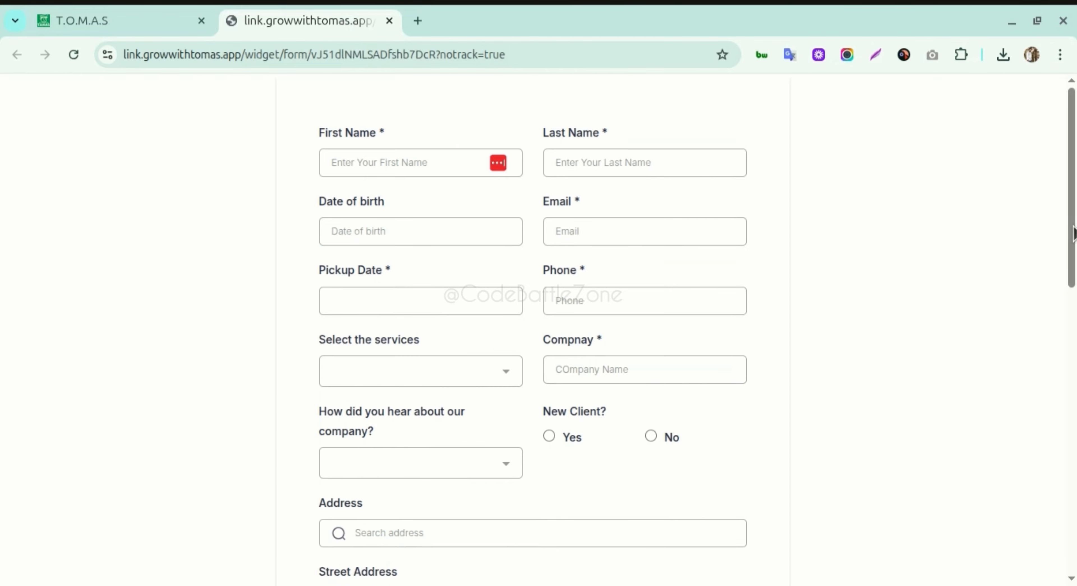
pyautogui.scroll(-1, 1073, 234)
pyautogui.click(437, 334)
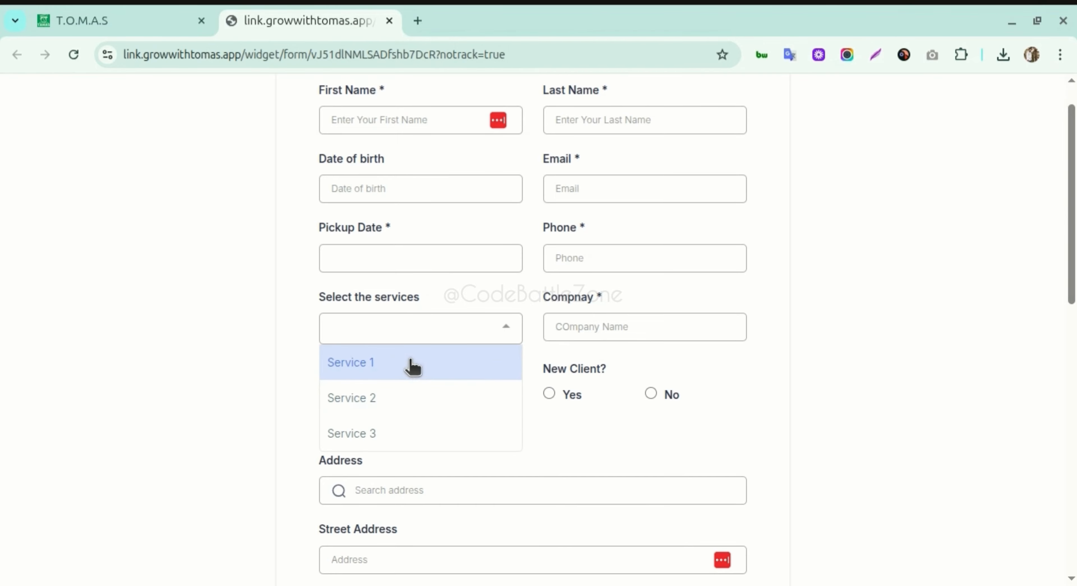
pyautogui.click(385, 366)
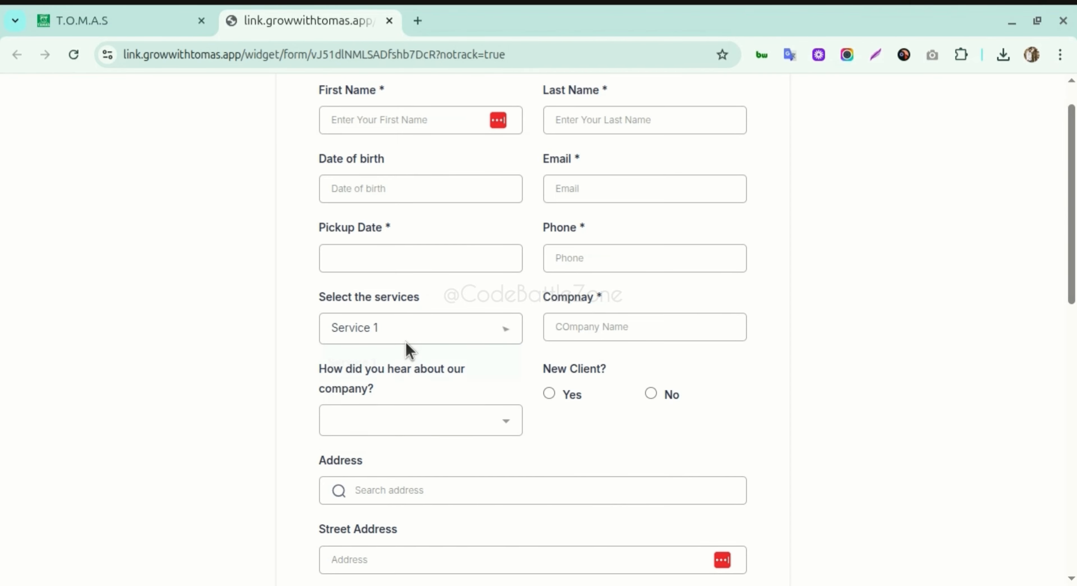
pyautogui.click(406, 335)
pyautogui.click(393, 397)
pyautogui.click(412, 335)
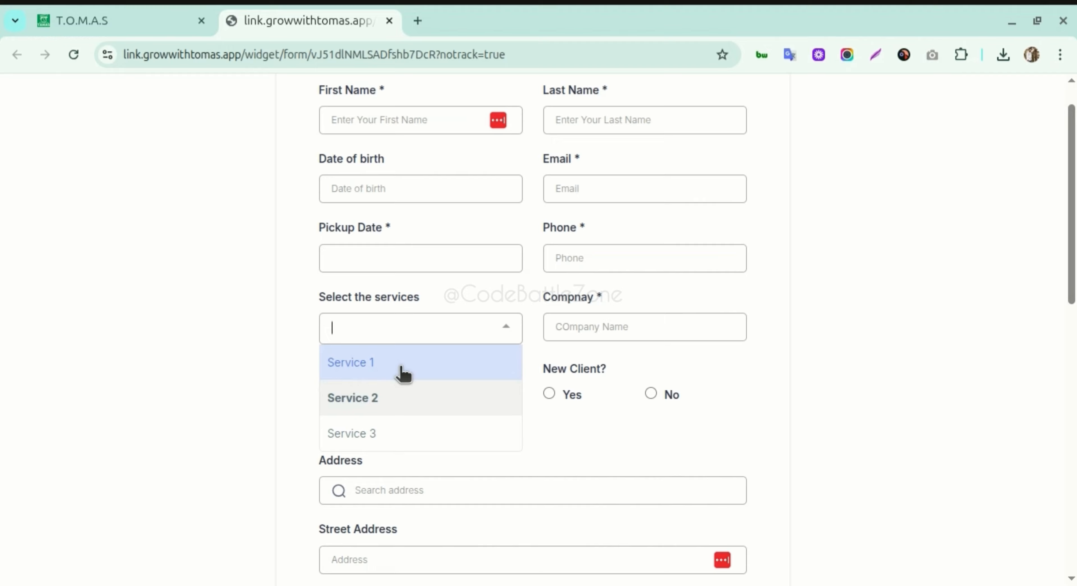
pyautogui.click(378, 434)
pyautogui.click(132, 19)
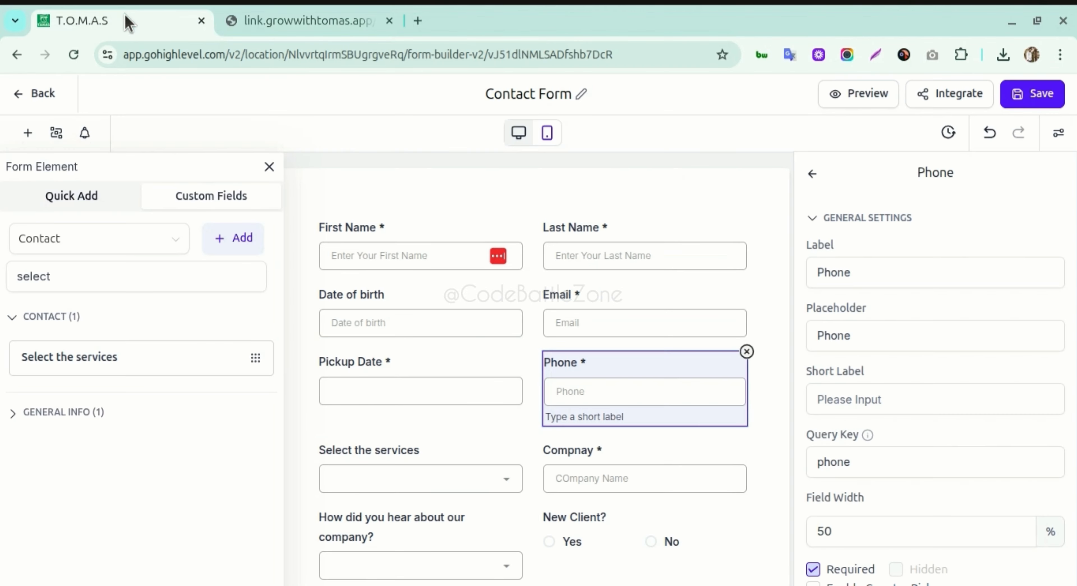
# - Select the Date of birth and Email fields, then open the form notification settings
pyautogui.click(522, 293)
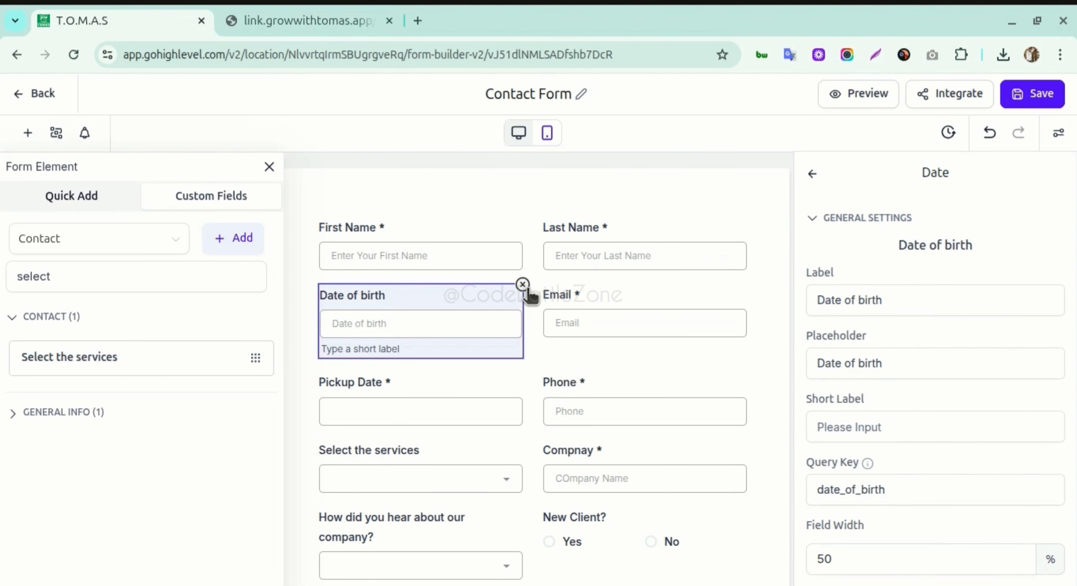
pyautogui.click(570, 292)
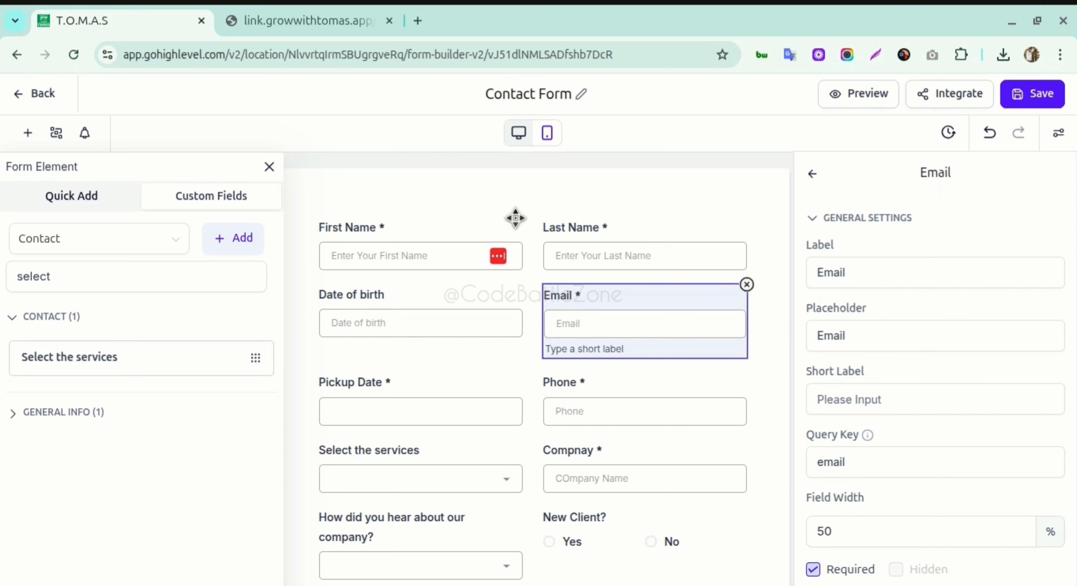
pyautogui.click(85, 134)
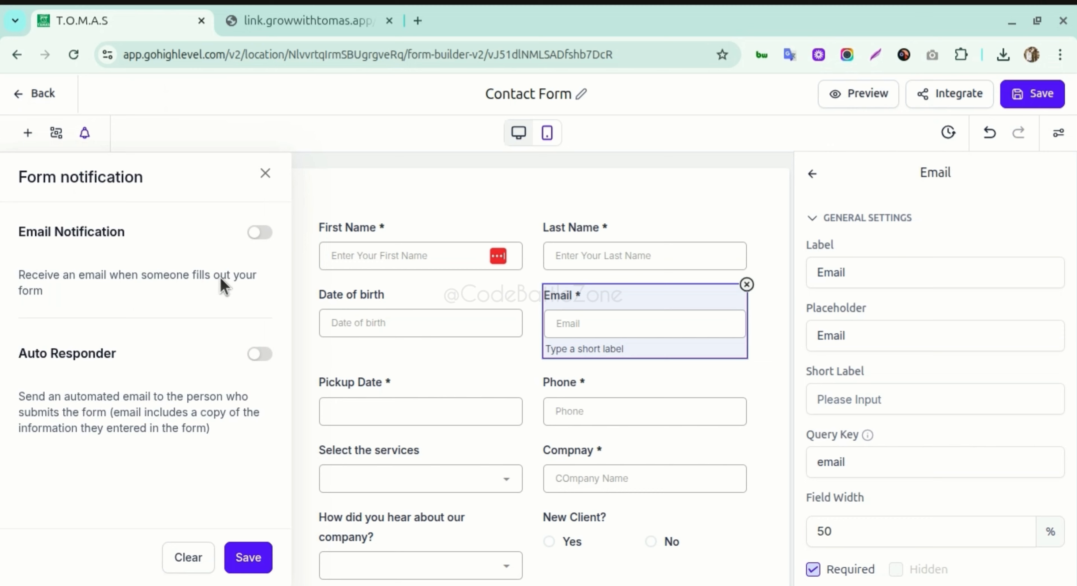
# - Turn on Email Notification and clear the old 'Contact Form' subject text
pyautogui.click(269, 235)
pyautogui.click(155, 339)
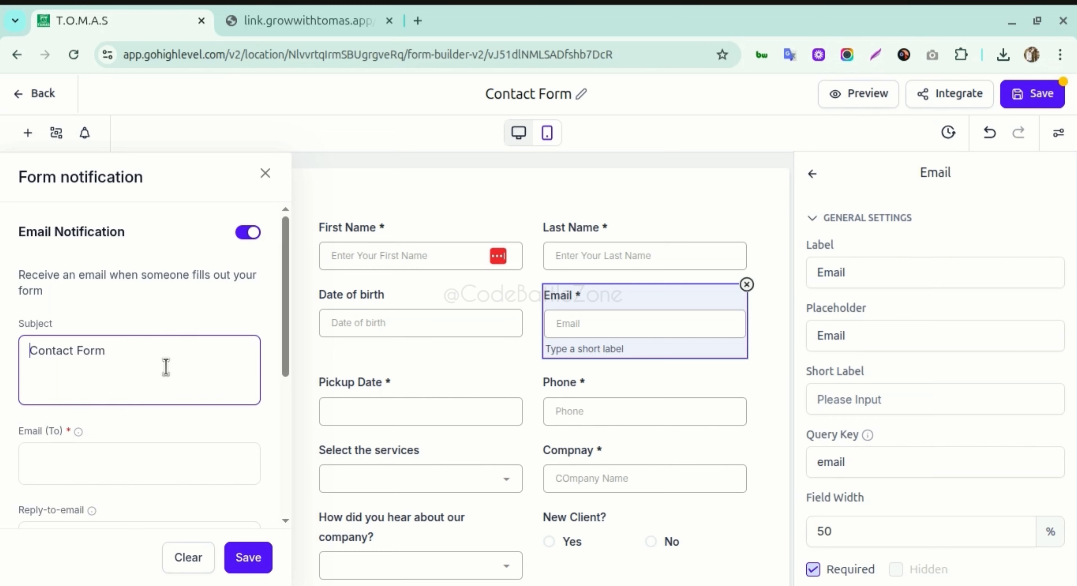
pyautogui.click(153, 358)
pyautogui.hotkey('ctrl', 'shift', 'Left')
pyautogui.hotkey('ctrl', 'shift', 'Left')
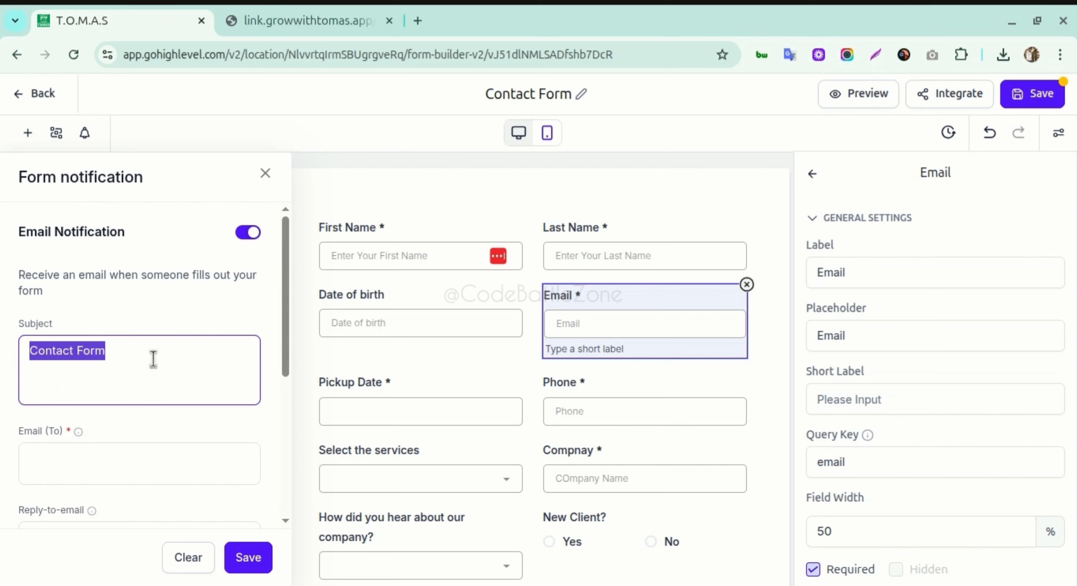
pyautogui.tripleClick(68, 356)
pyautogui.press('Home')
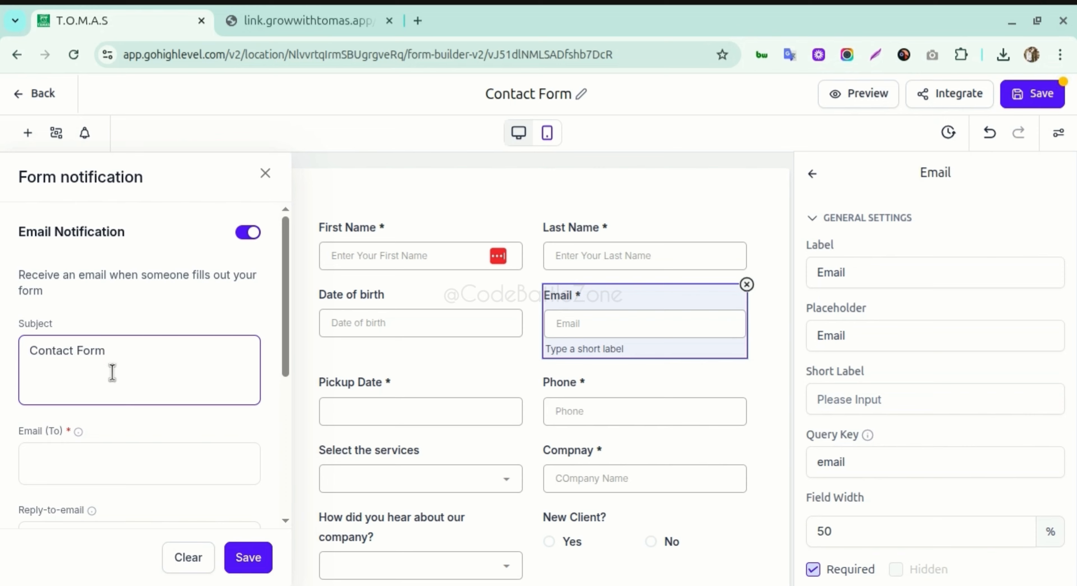
pyautogui.press('End')
pyautogui.hotkey('ctrl', 'a')
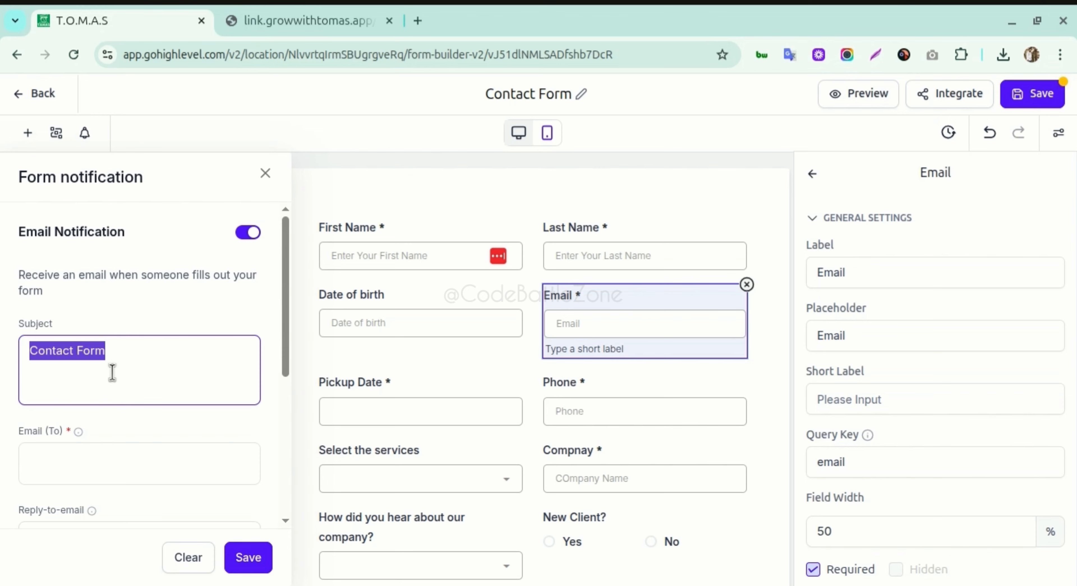
pyautogui.press('End')
pyautogui.press('BackSpace')
pyautogui.press('BackSpace')
pyautogui.press('BackSpace')
# - Type 'New Lead from Contact Form' as the notification subject
pyautogui.write('New')
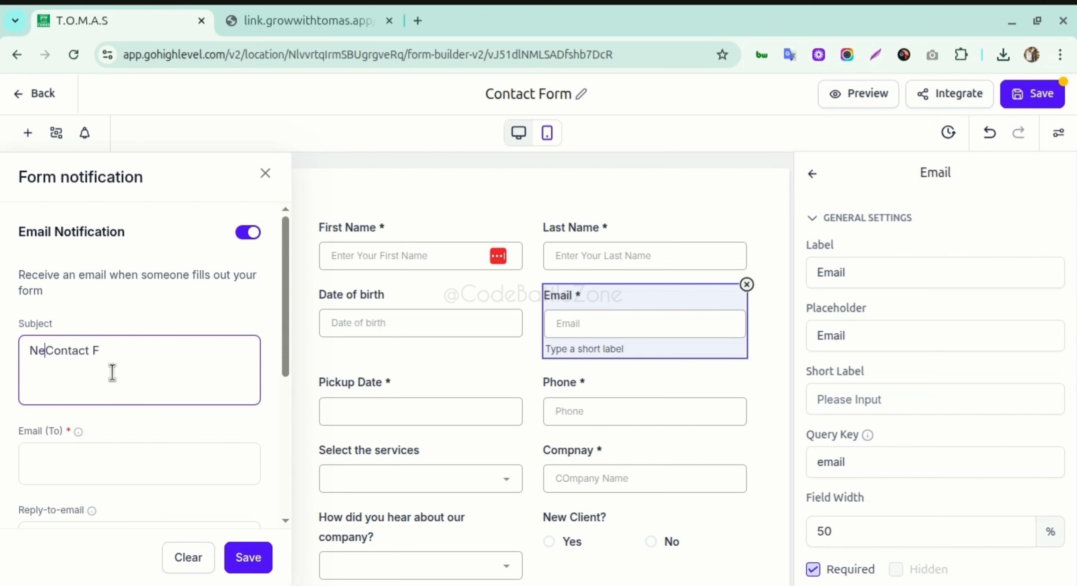
pyautogui.press('BackSpace')
pyautogui.press('BackSpace')
pyautogui.press('BackSpace')
pyautogui.press('BackSpace')
pyautogui.press('BackSpace')
pyautogui.press('BackSpace')
pyautogui.press('BackSpace')
pyautogui.press('BackSpace')
pyautogui.press('BackSpace')
pyautogui.write('Lead | Contact')
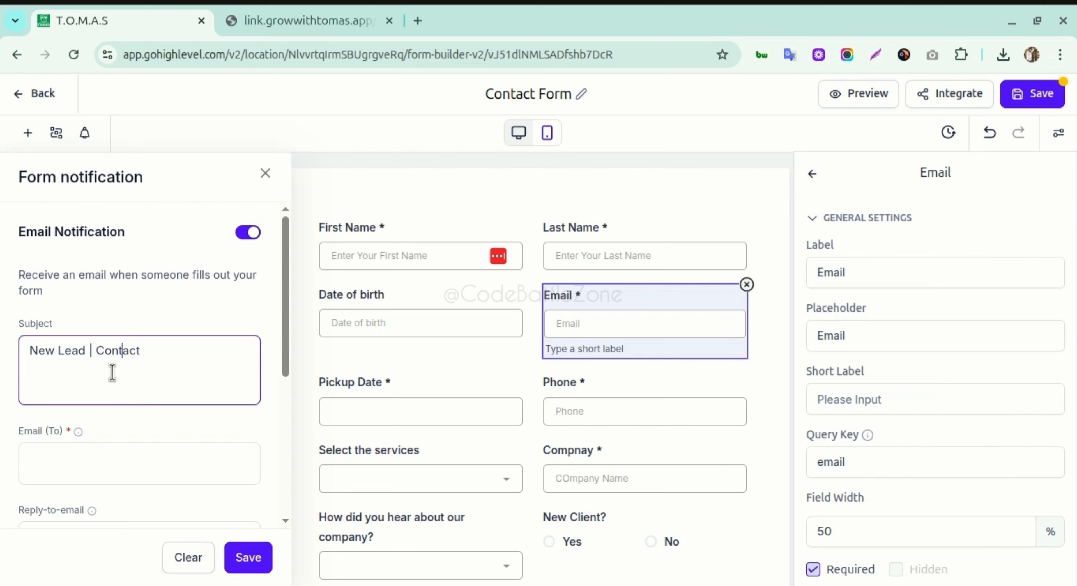
pyautogui.press('Left')
pyautogui.press('Left')
pyautogui.press('Left')
pyautogui.press('Left')
pyautogui.press('Left')
pyautogui.press('BackSpace')
pyautogui.write('from Contact Fo')
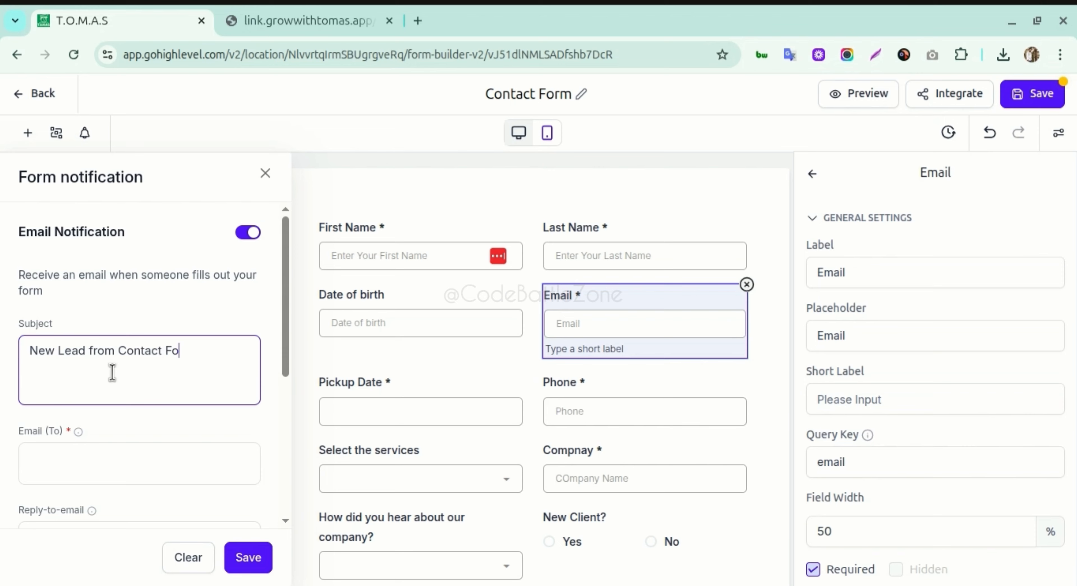
pyautogui.write('rm')
pyautogui.scroll(-2, 116, 391)
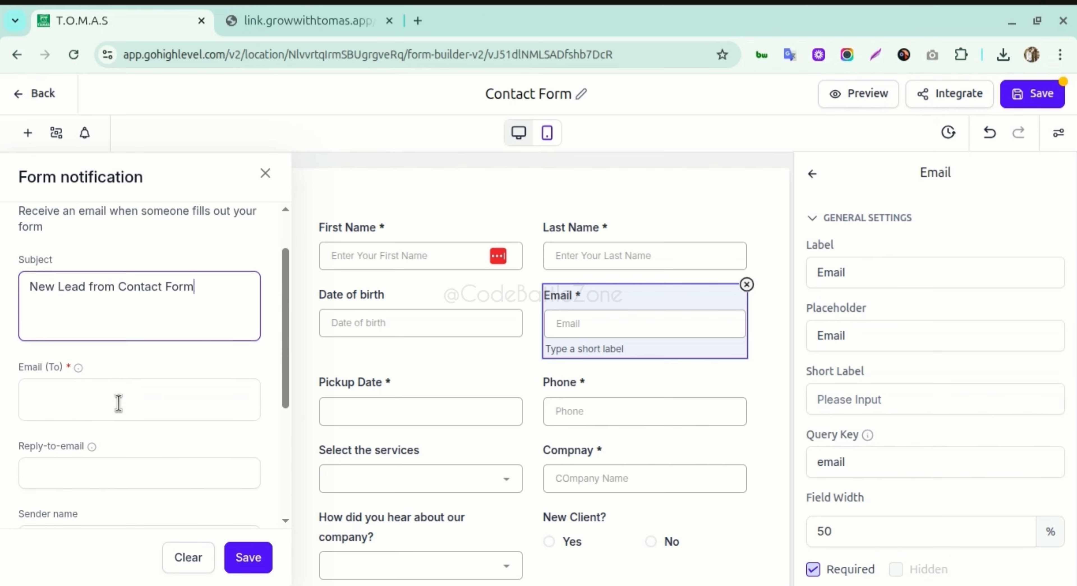
# - Add the Gmail recipient address under Email (To) and select it to copy into reply-to
pyautogui.click(119, 400)
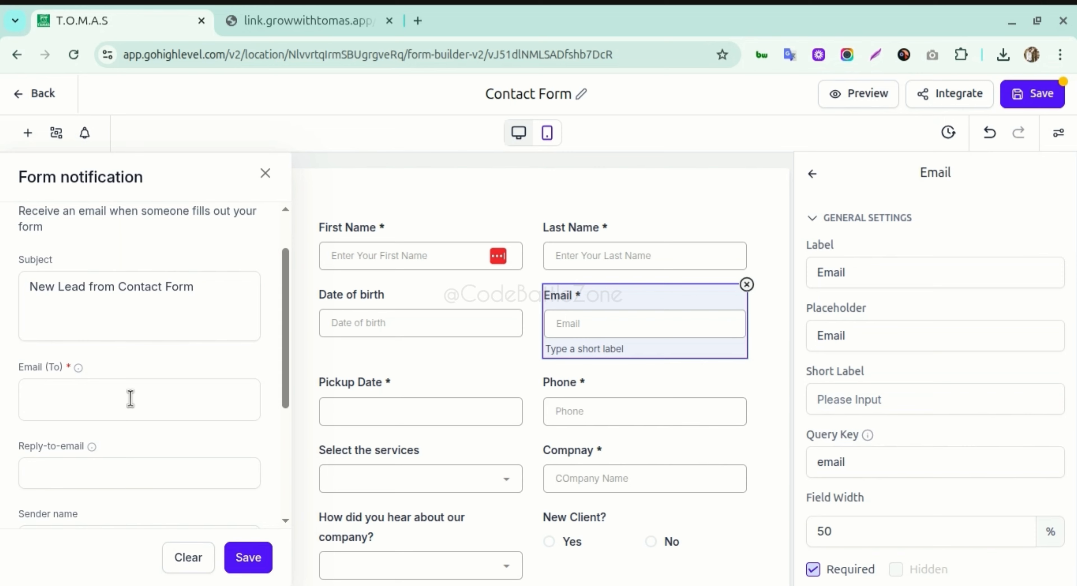
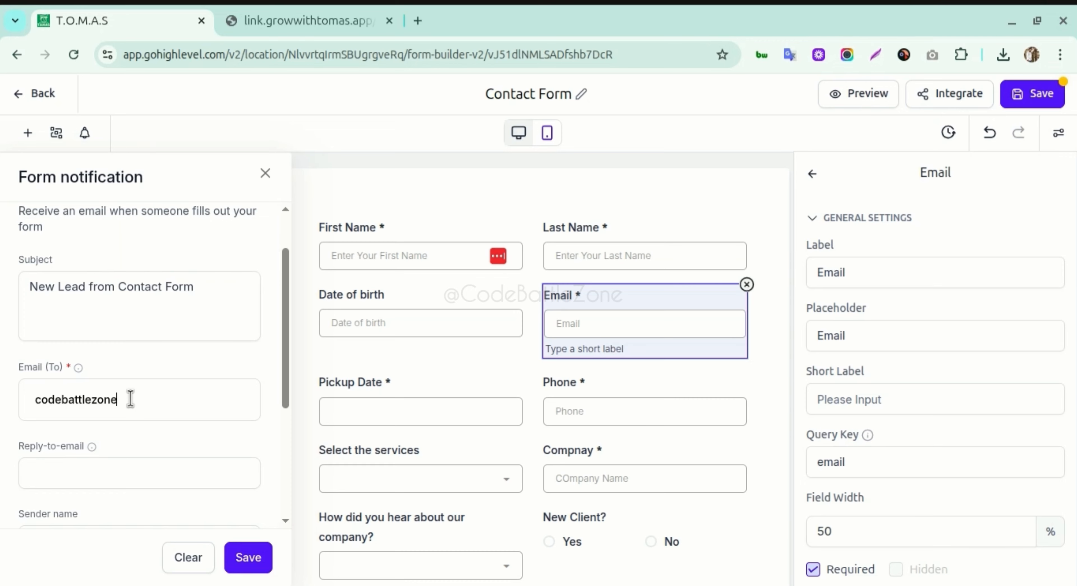
pyautogui.press('Return')
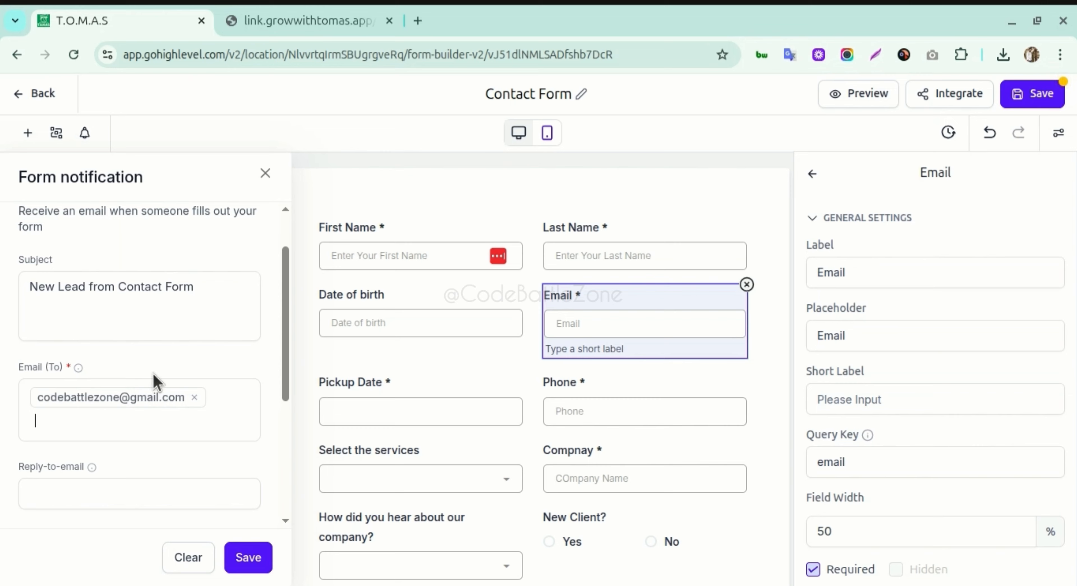
pyautogui.scroll(-2, 154, 378)
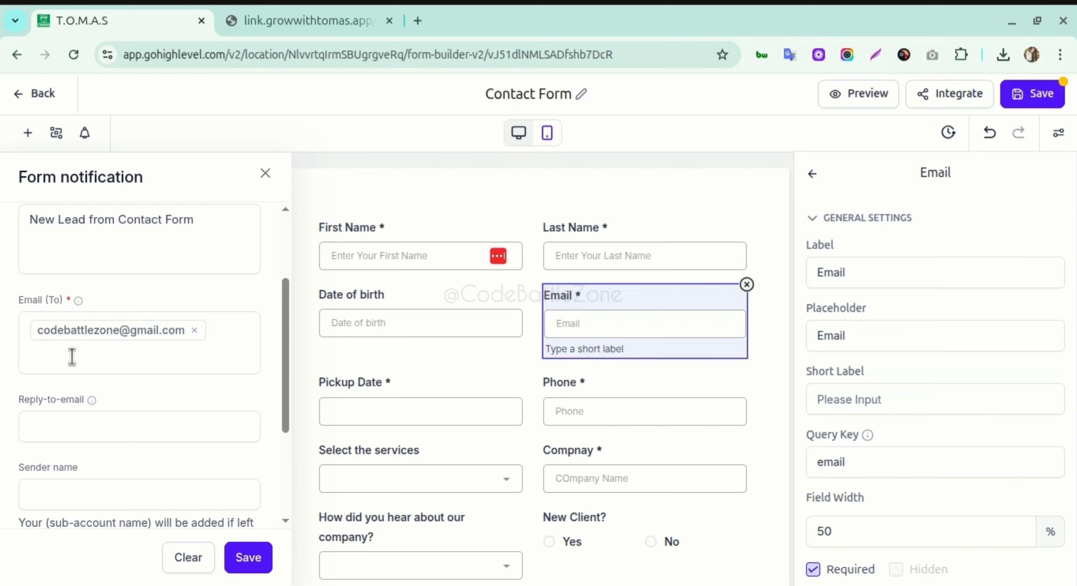
pyautogui.click(81, 421)
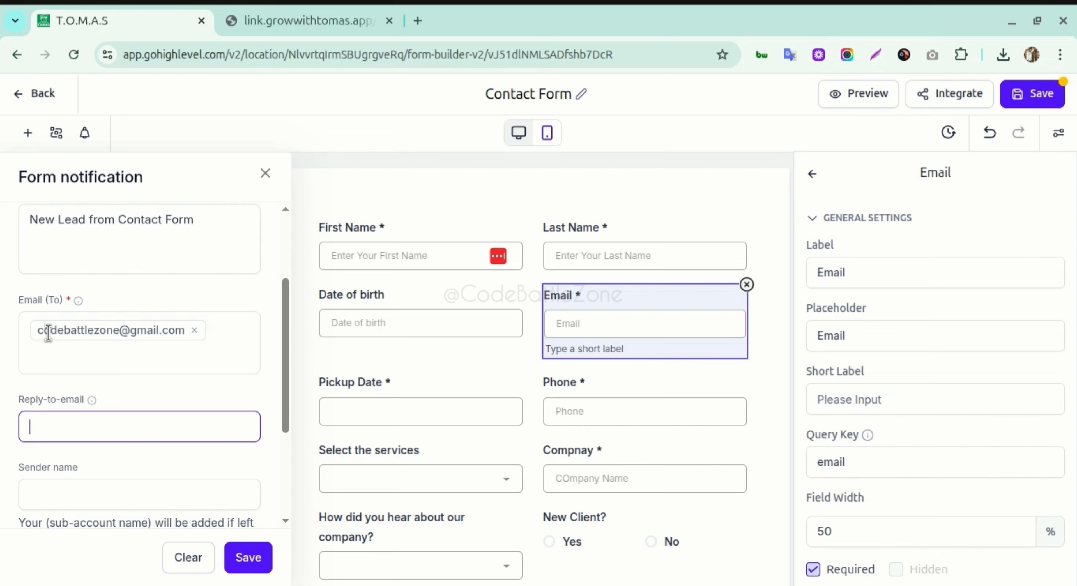
pyautogui.moveTo(38, 330); pyautogui.dragTo(184, 343)
# - Paste the recipient address into Reply-to-email, then clear that field again
pyautogui.hotkey('ctrl', 'c')
pyautogui.click(114, 435)
pyautogui.hotkey('ctrl', 'v')
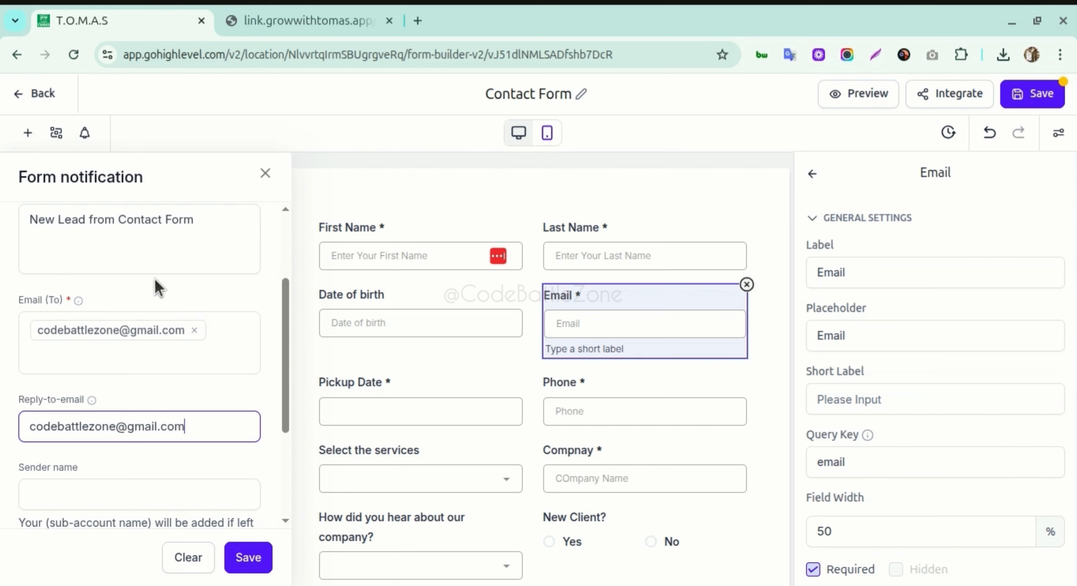
pyautogui.doubleClick(98, 425)
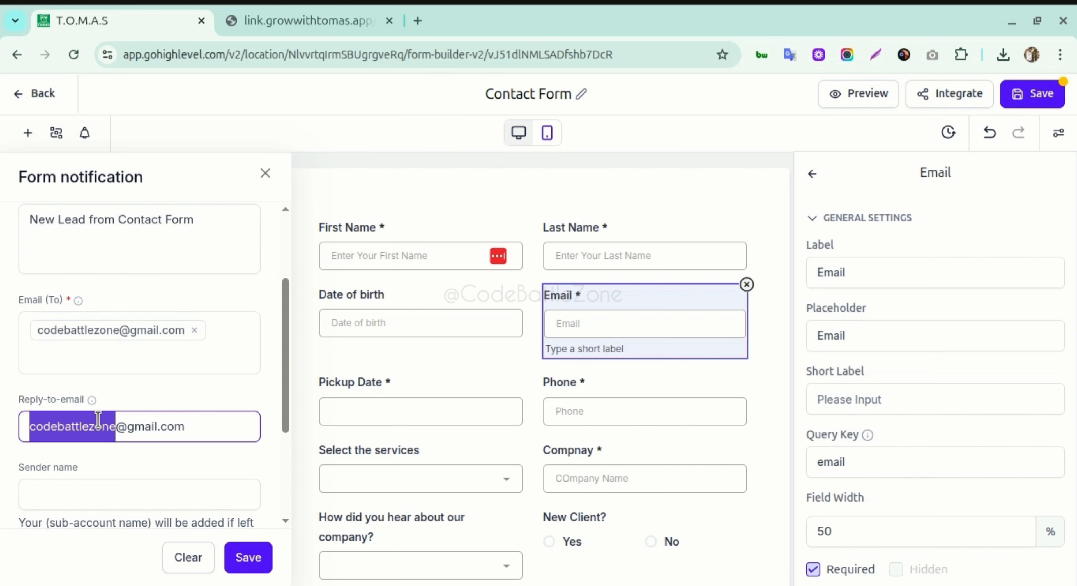
pyautogui.hotkey('ctrl', 'a')
pyautogui.press('BackSpace')
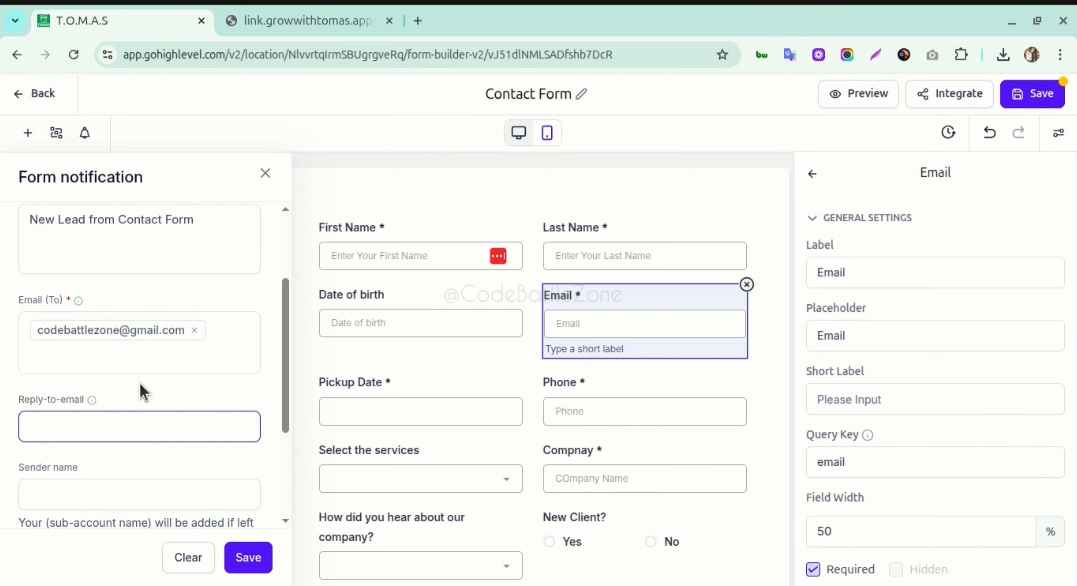
# - Enter 'CodeBattleZone' as the notification sender name
pyautogui.scroll(-1, 161, 379)
pyautogui.click(124, 432)
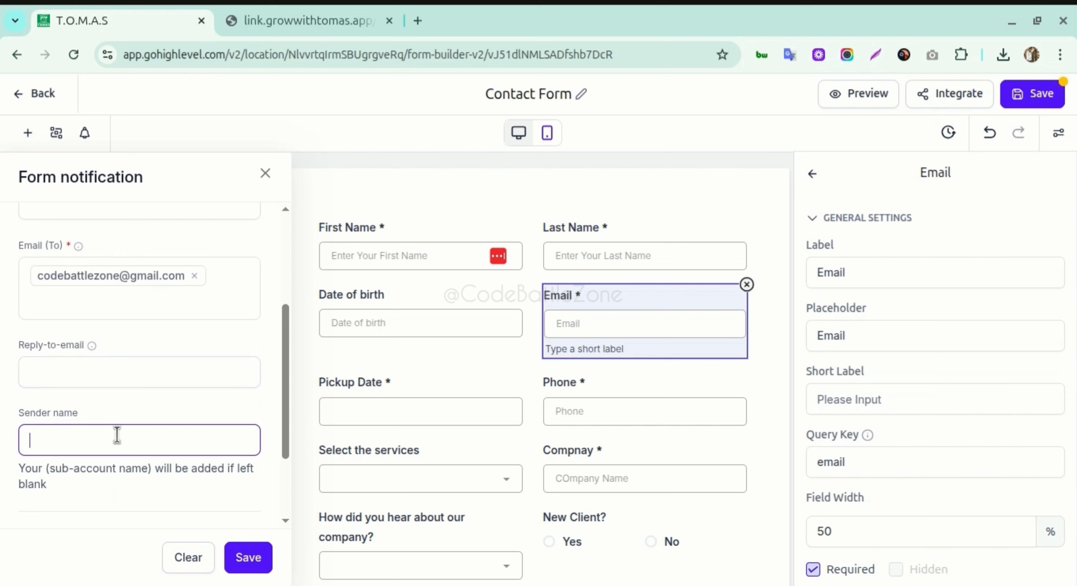
pyautogui.write('CodeBattleZone')
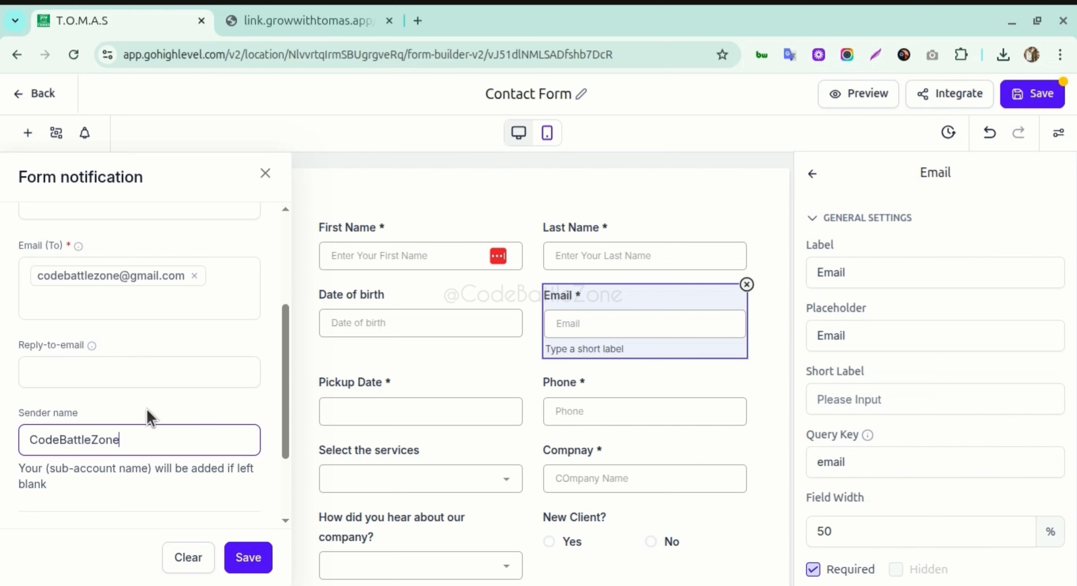
pyautogui.scroll(-2, 150, 418)
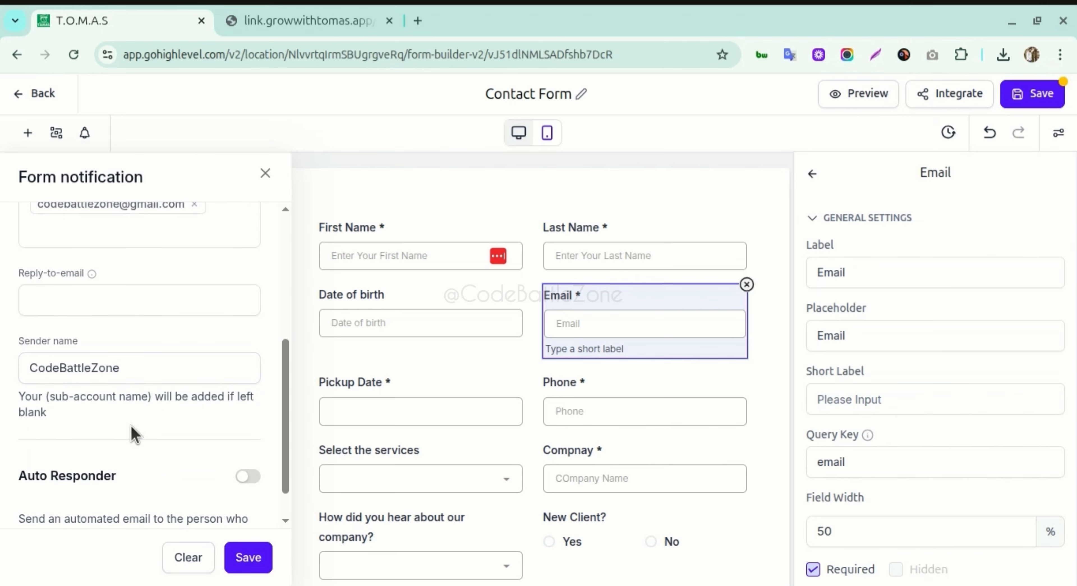
pyautogui.scroll(5, 137, 429)
pyautogui.scroll(2, 149, 420)
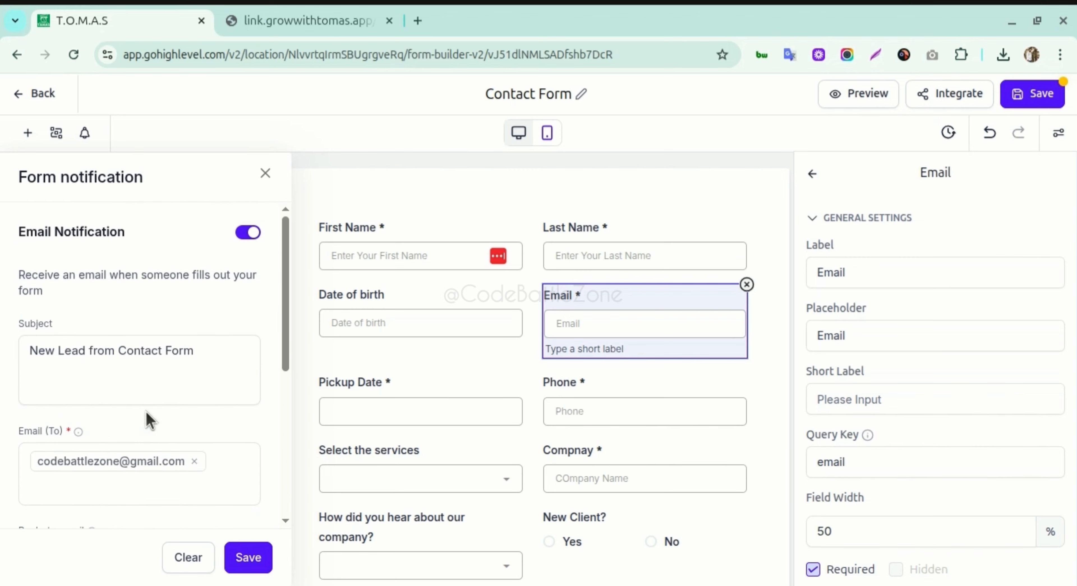
# - Close the Form notification panel with its X and save the Contact Form
pyautogui.click(147, 378)
pyautogui.click(253, 548)
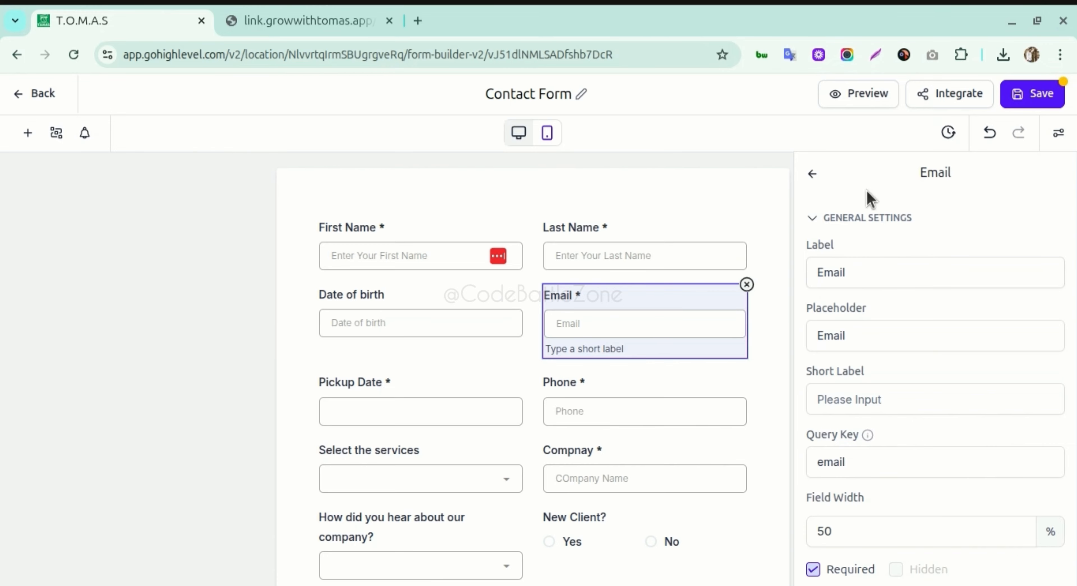
pyautogui.click(1038, 92)
# - Check the live link.growwithtomas.app form page and reopen the Form notification settings in the builder
pyautogui.click(367, 24)
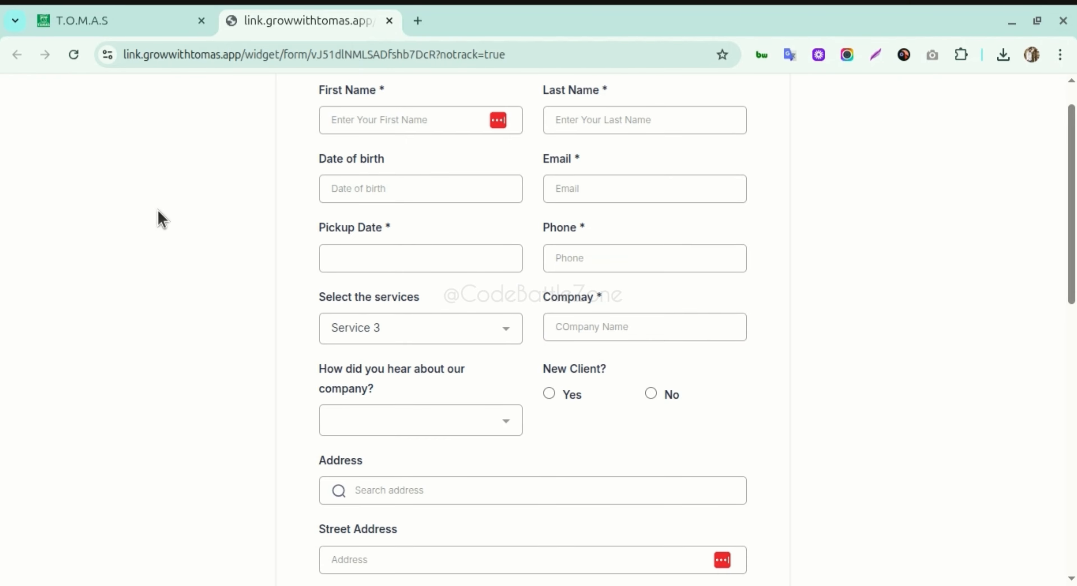
pyautogui.click(146, 22)
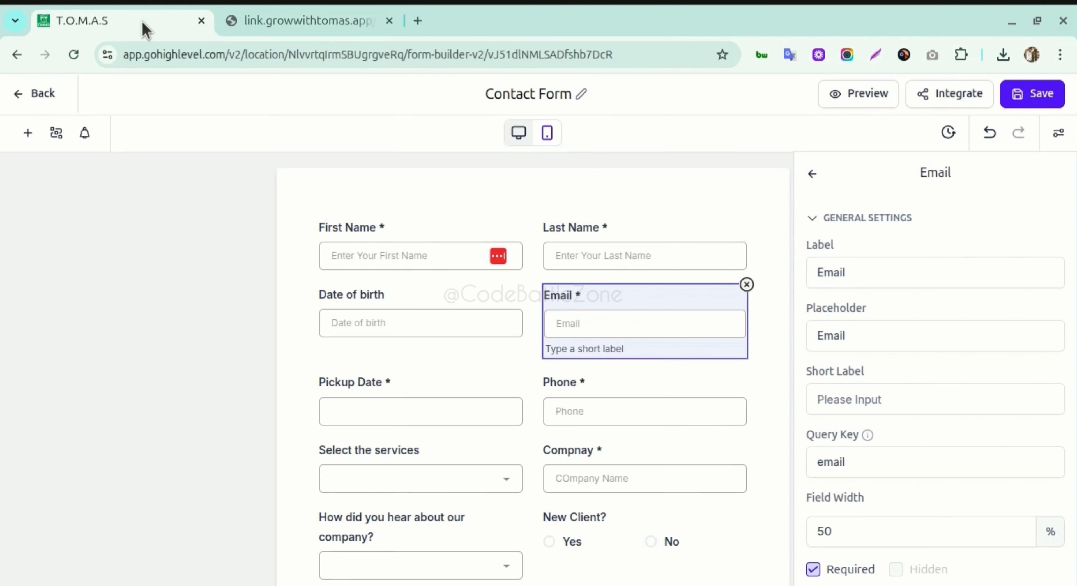
pyautogui.click(87, 132)
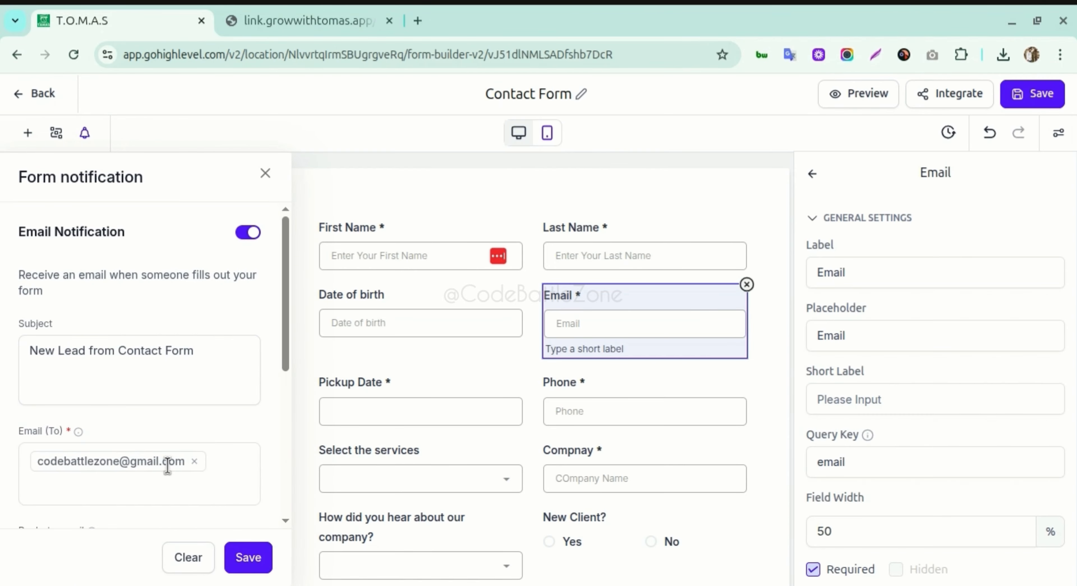
pyautogui.click(318, 21)
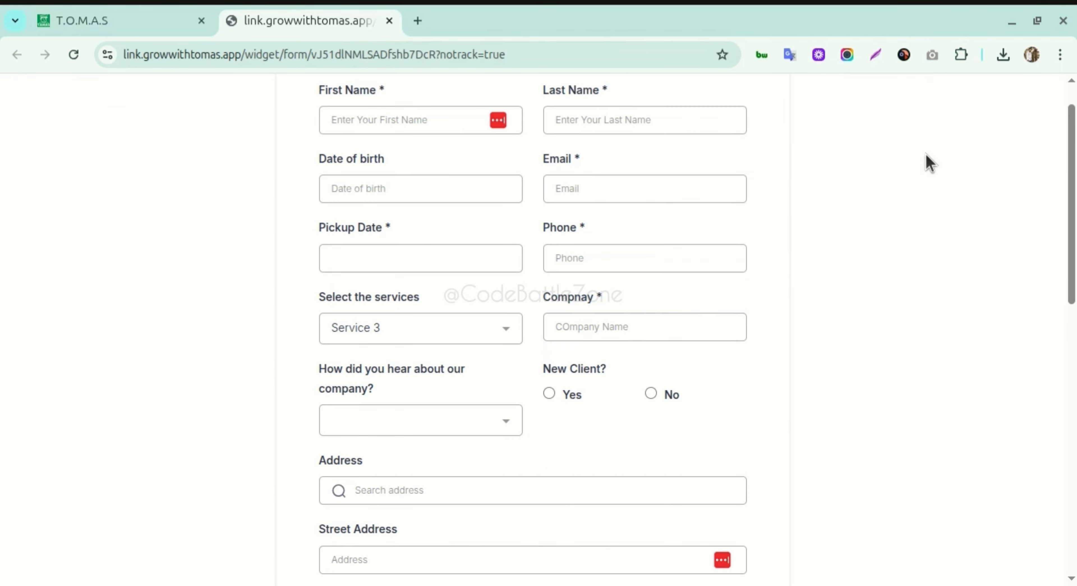
pyautogui.moveTo(1071, 135); pyautogui.dragTo(1072, 115)
pyautogui.click(175, 24)
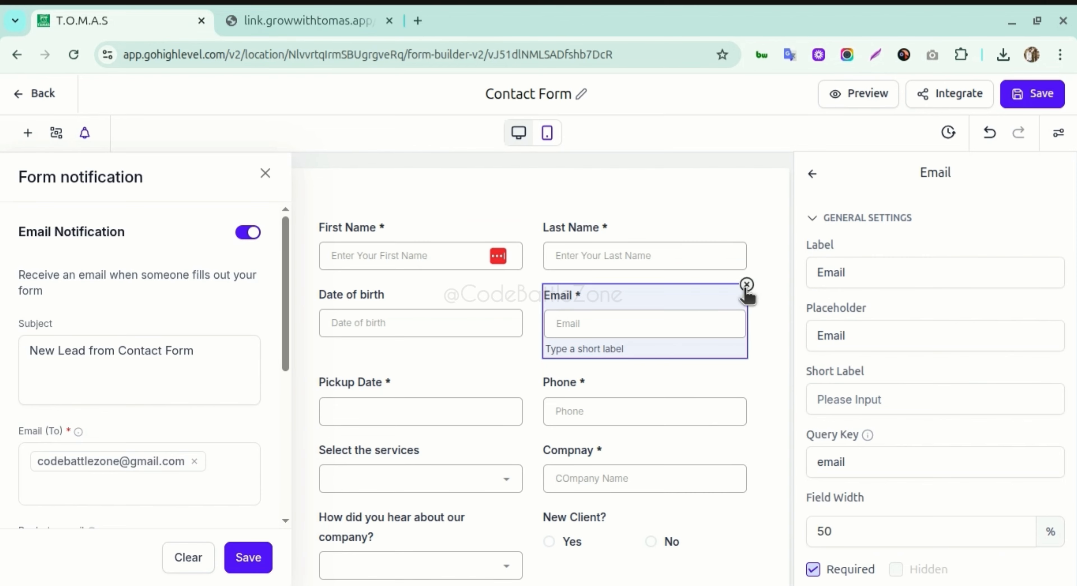
pyautogui.scroll(-10, 448, 476)
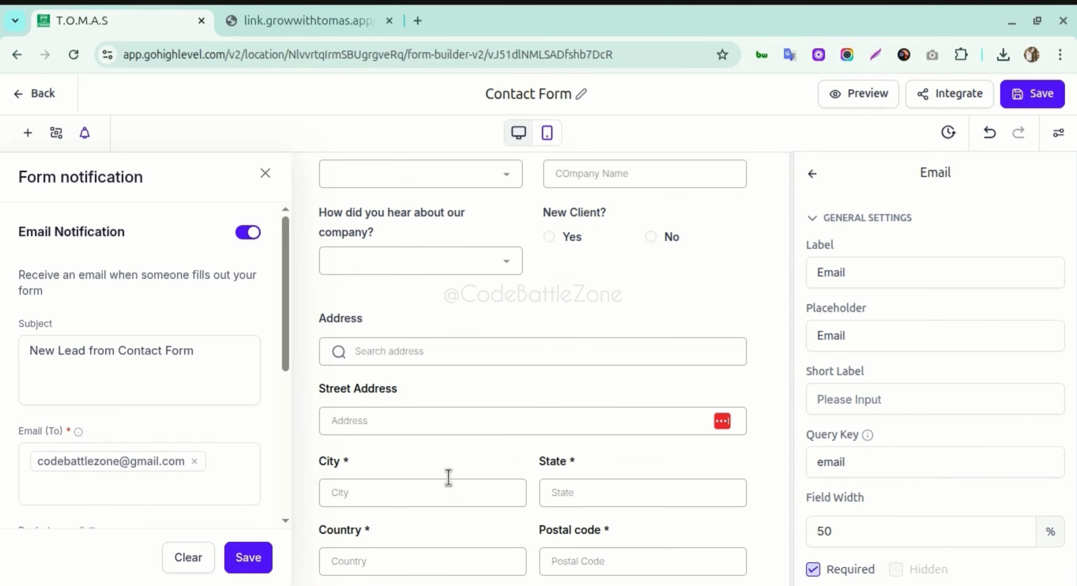
pyautogui.scroll(-5, 448, 477)
# - Delete the file upload, Rating and Address fields from the Contact Form
pyautogui.scroll(6, 449, 475)
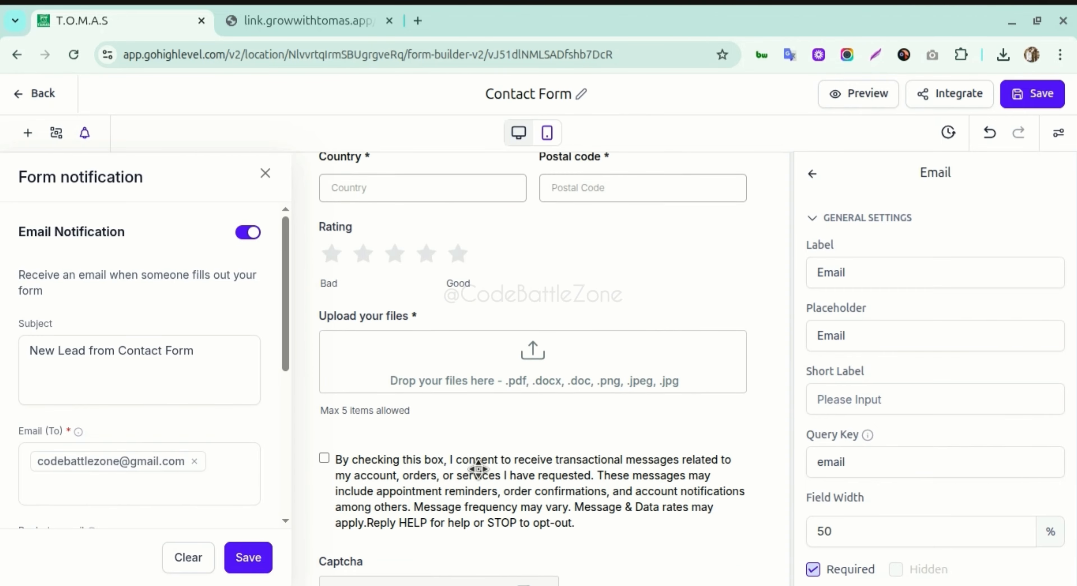
pyautogui.click(454, 484)
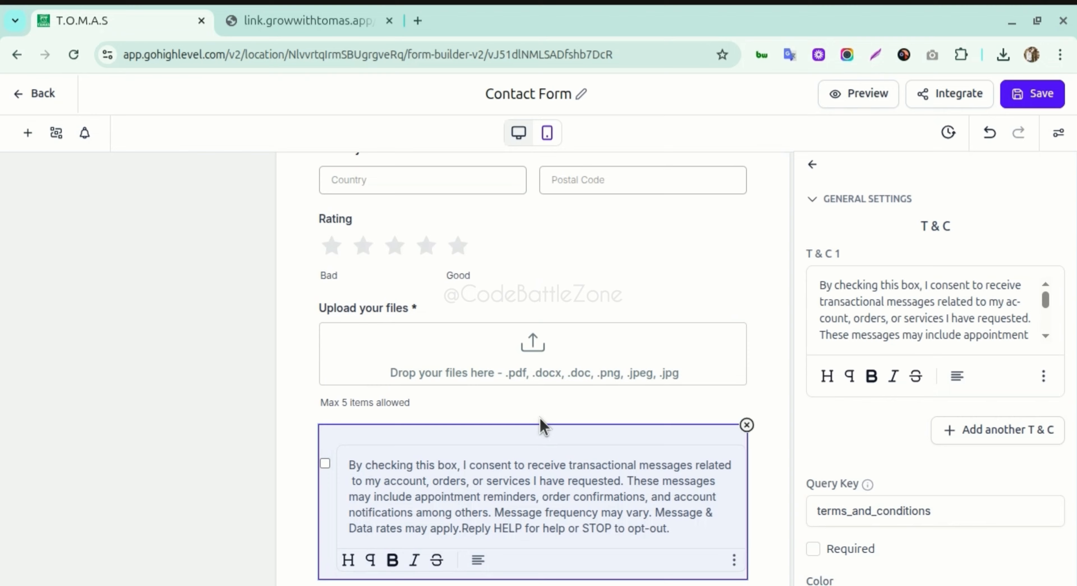
pyautogui.scroll(1, 493, 385)
pyautogui.click(582, 376)
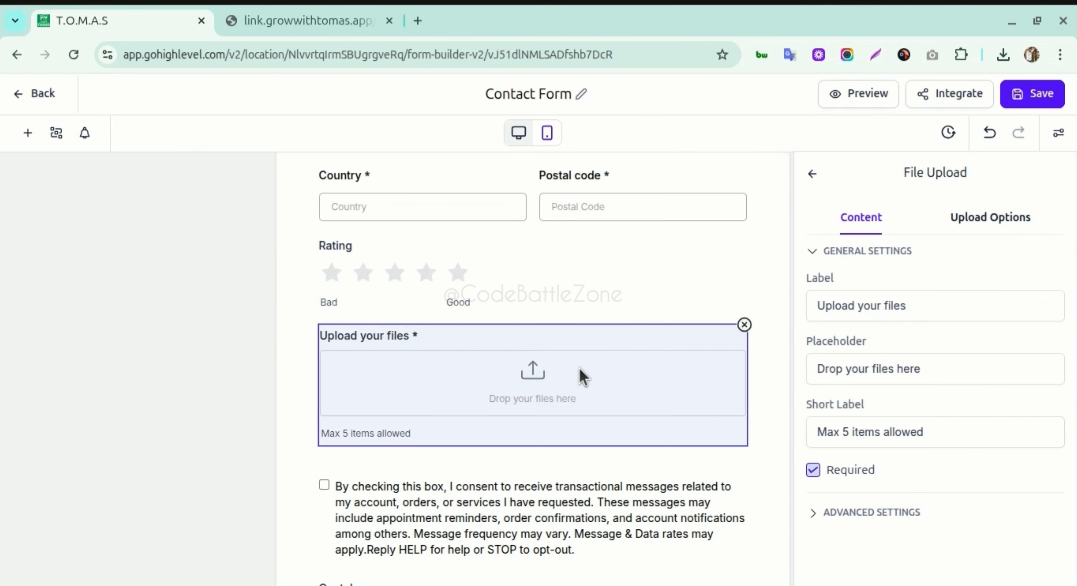
pyautogui.click(744, 324)
pyautogui.scroll(3, 502, 377)
pyautogui.click(480, 400)
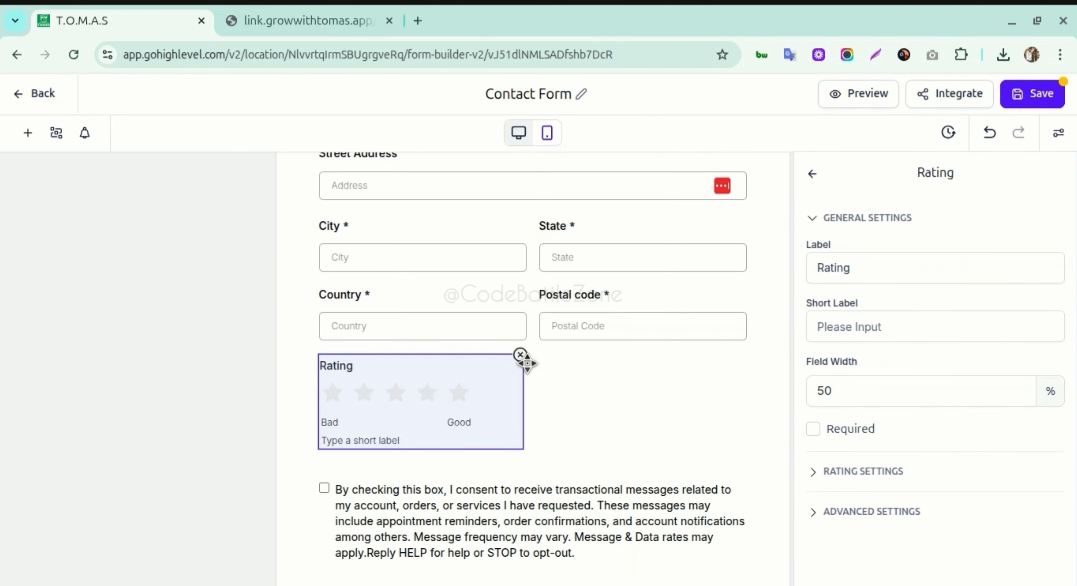
pyautogui.click(519, 355)
pyautogui.scroll(2, 543, 374)
pyautogui.scroll(1, 625, 418)
pyautogui.click(625, 418)
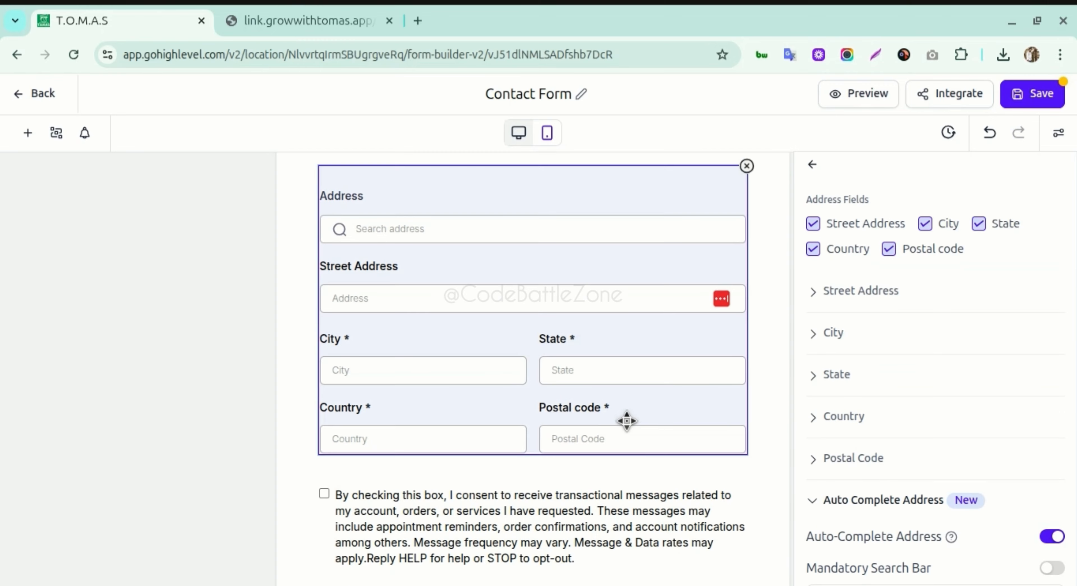
pyautogui.scroll(2, 644, 402)
pyautogui.scroll(2, 643, 402)
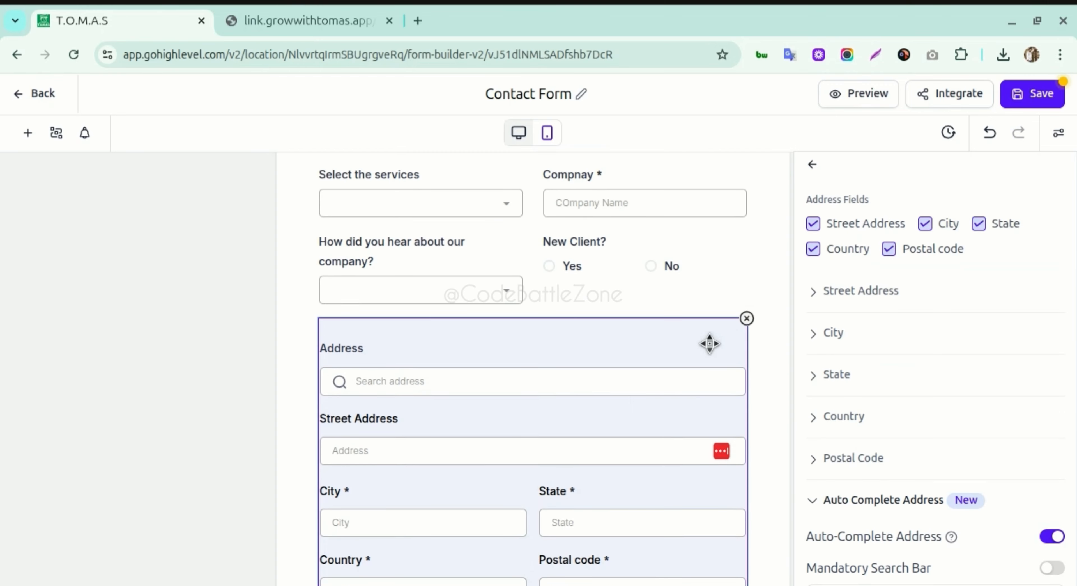
pyautogui.click(746, 319)
# - Delete the 'How did you hear about our company?' and 'Select the services' fields
pyautogui.scroll(3, 526, 350)
pyautogui.scroll(1, 501, 401)
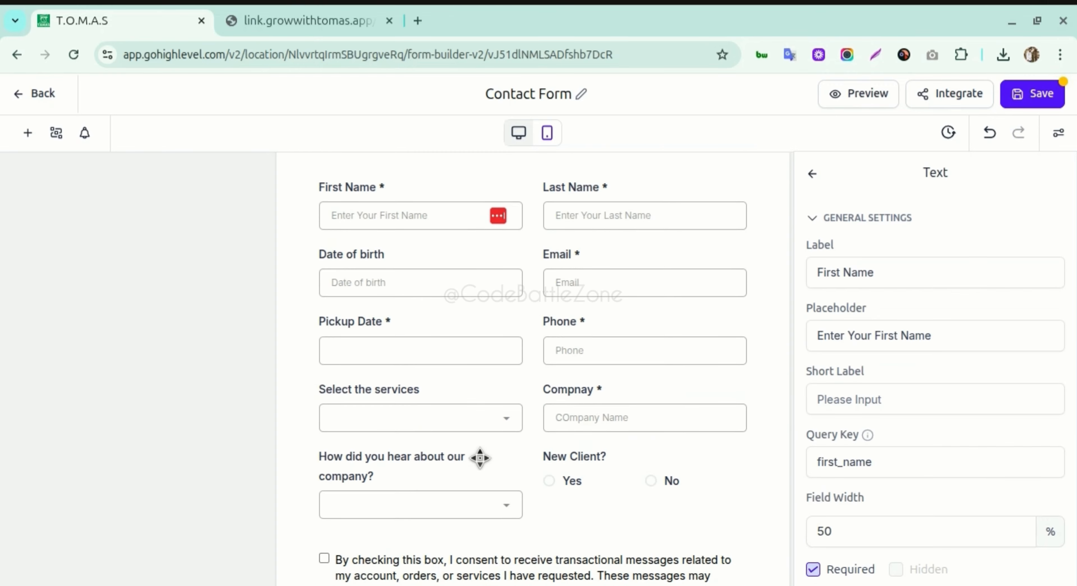
pyautogui.click(640, 461)
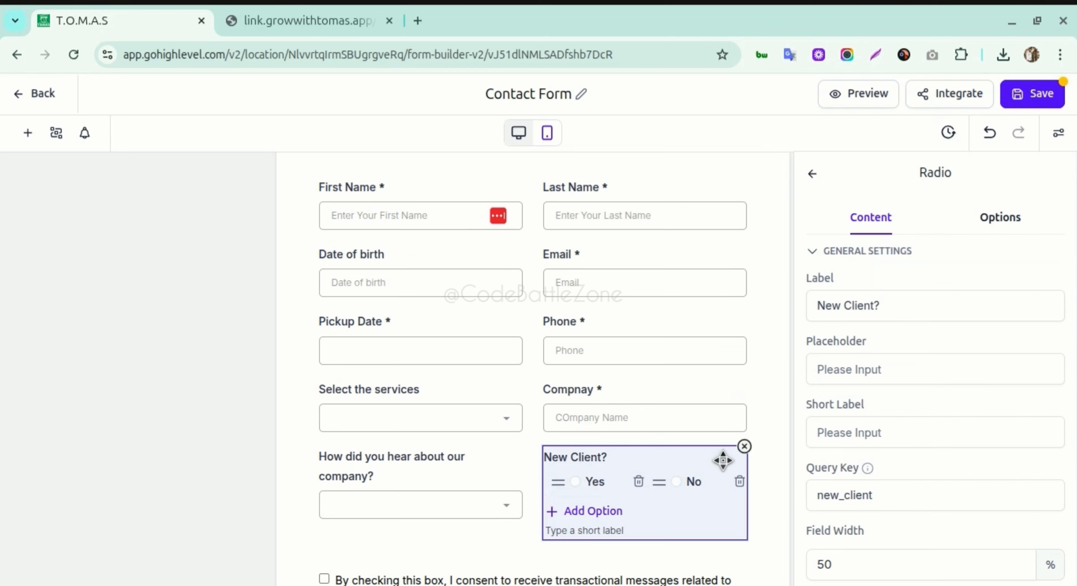
pyautogui.click(416, 469)
pyautogui.click(519, 446)
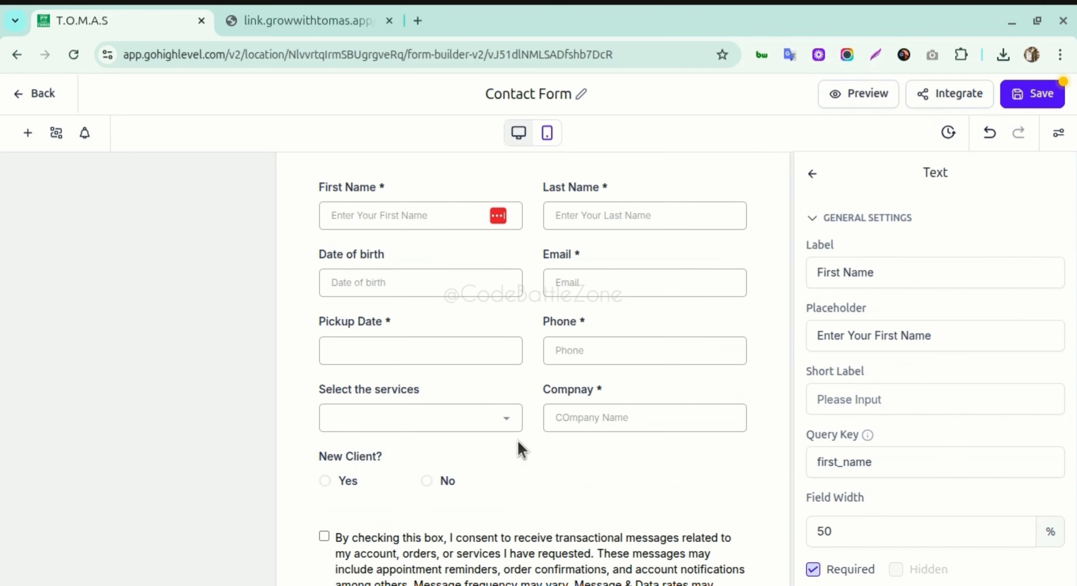
pyautogui.click(465, 408)
pyautogui.click(518, 381)
pyautogui.scroll(2, 455, 371)
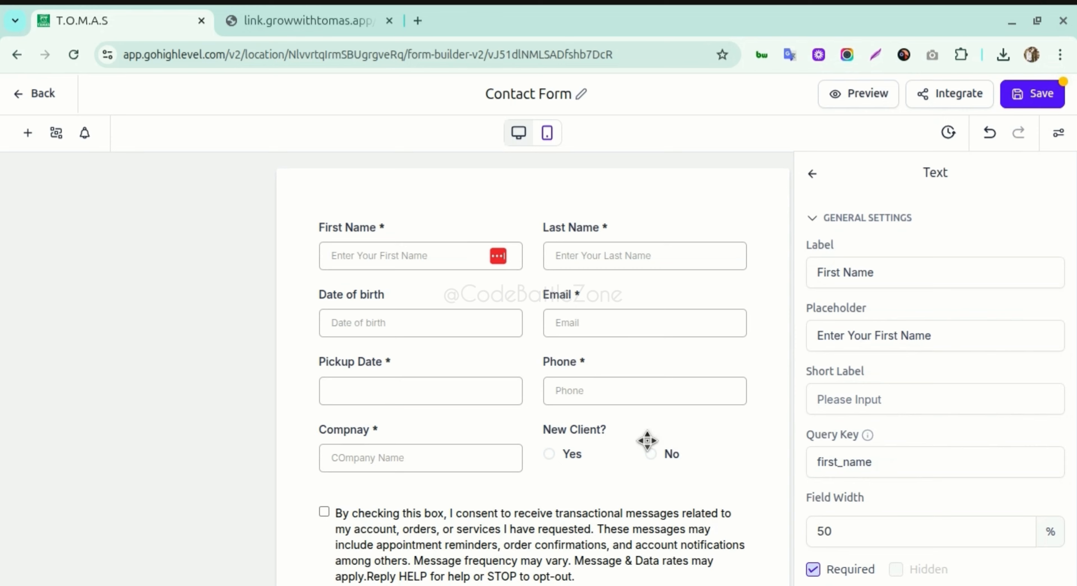
pyautogui.scroll(-2, 623, 493)
pyautogui.scroll(-1, 487, 481)
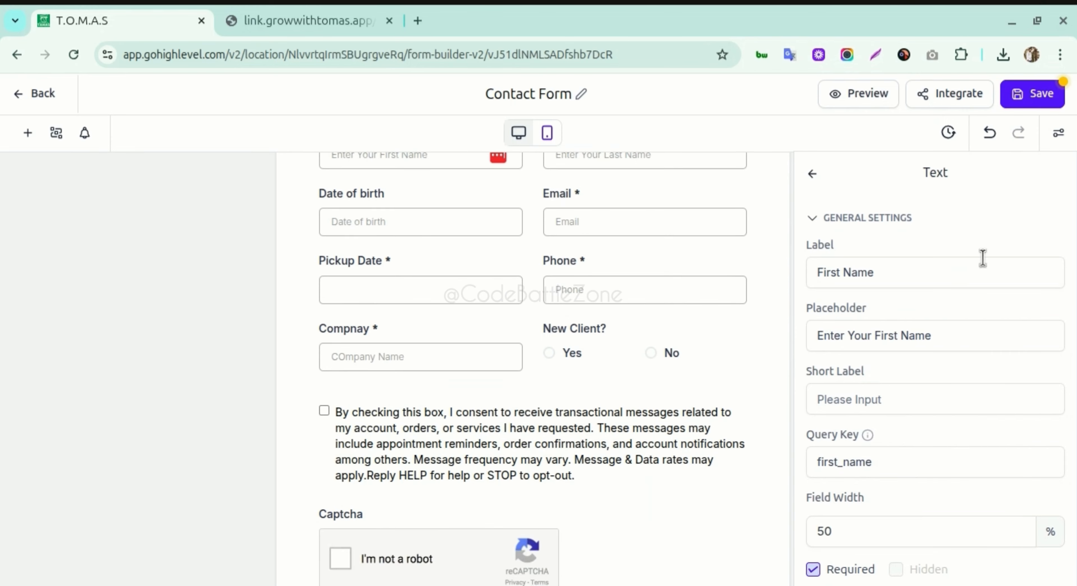
pyautogui.click(1017, 100)
# - Reload the live Contact Form and enter the test lead's first and last name
pyautogui.click(334, 23)
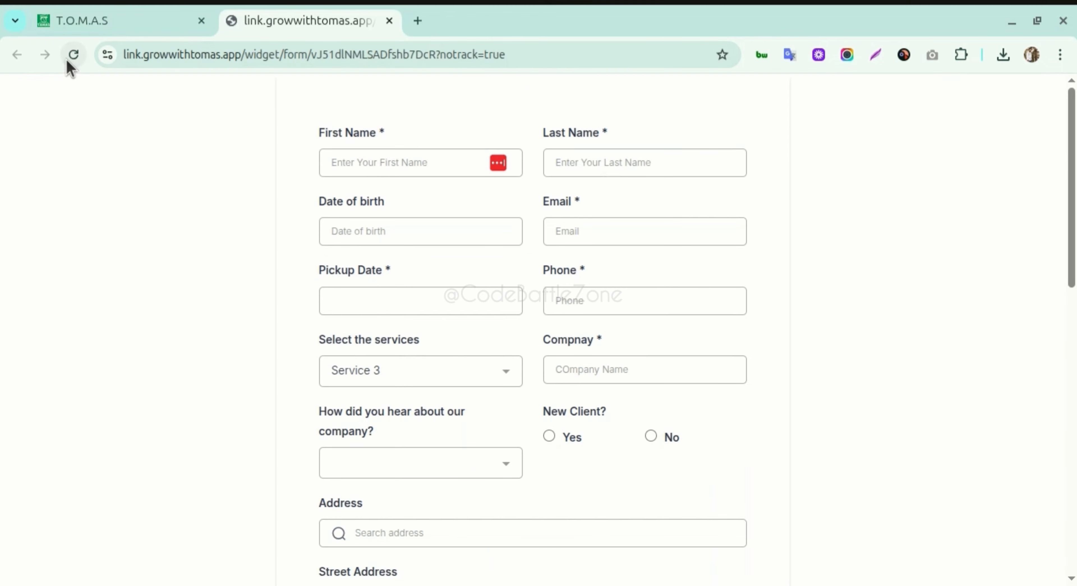
pyautogui.click(73, 55)
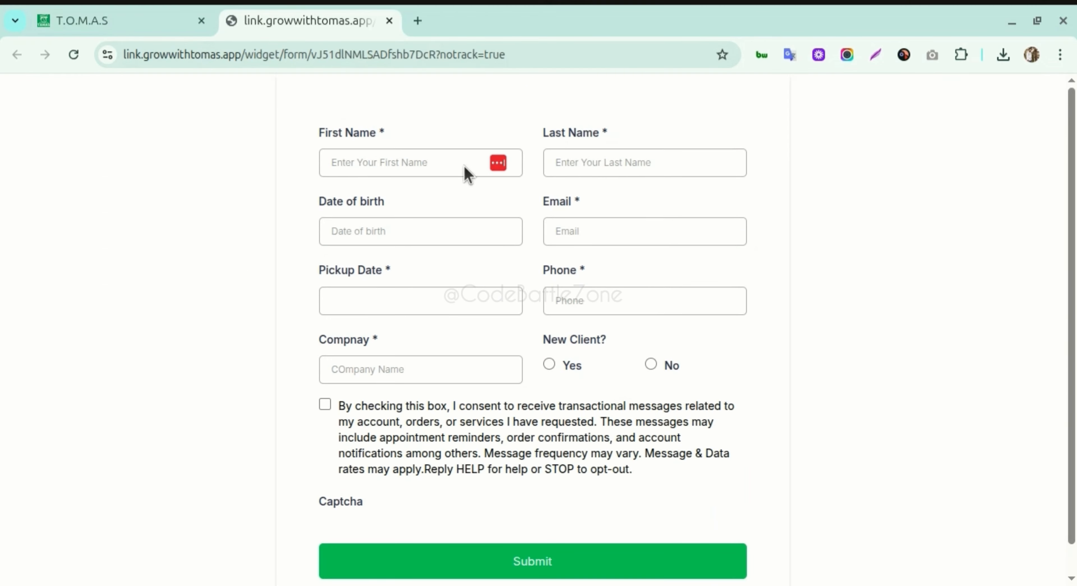
pyautogui.click(435, 162)
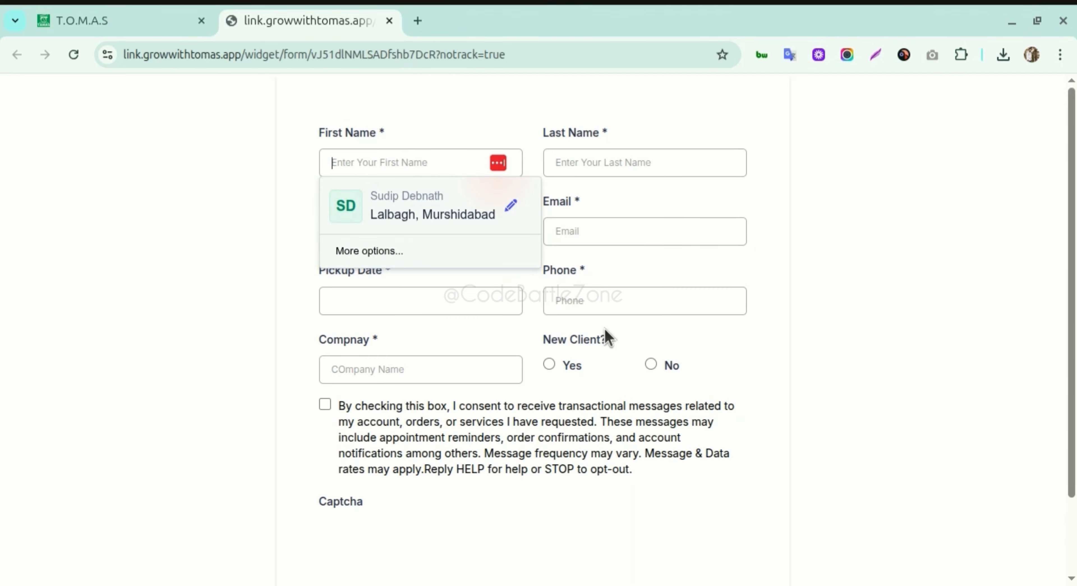
pyautogui.click(805, 224)
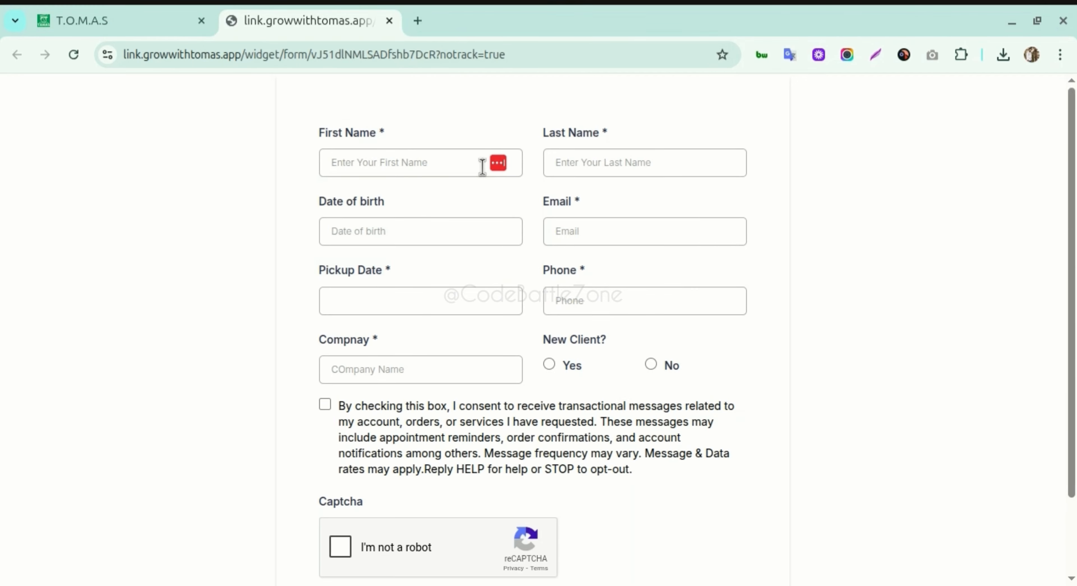
pyautogui.click(450, 166)
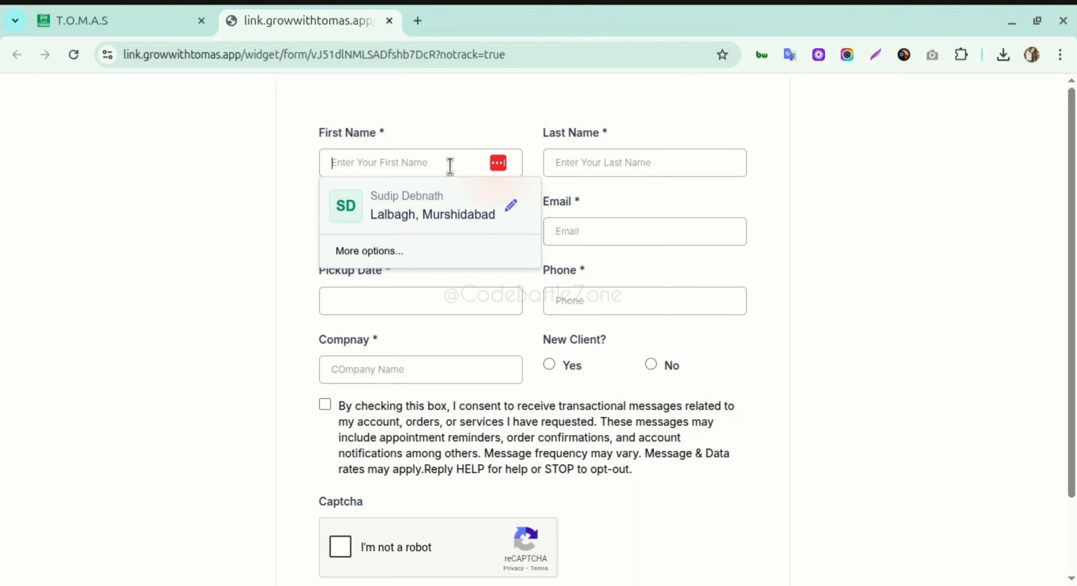
pyautogui.write('Test First Name')
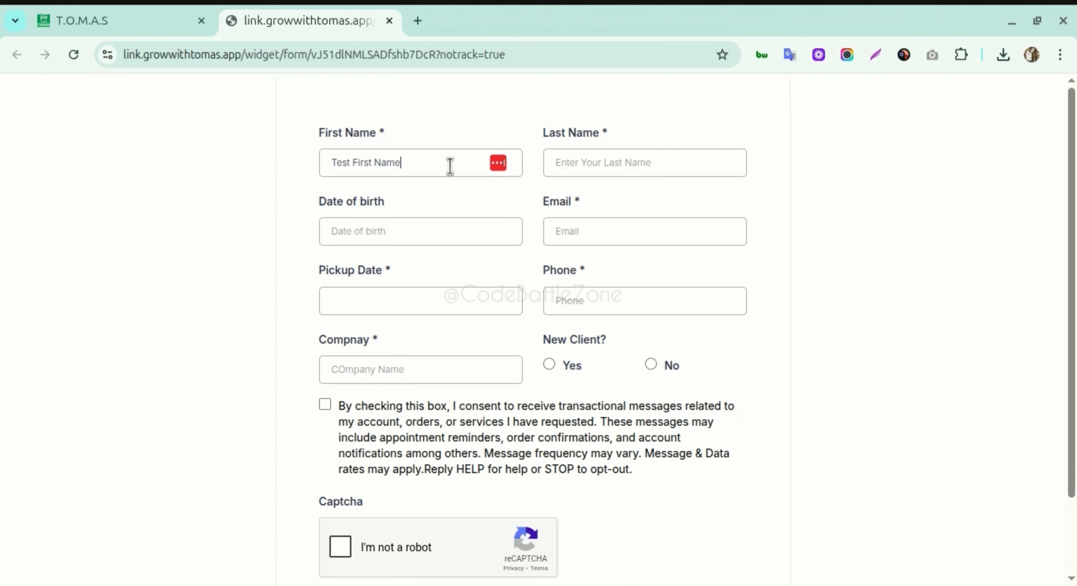
pyautogui.hotkey('ctrl', 'a')
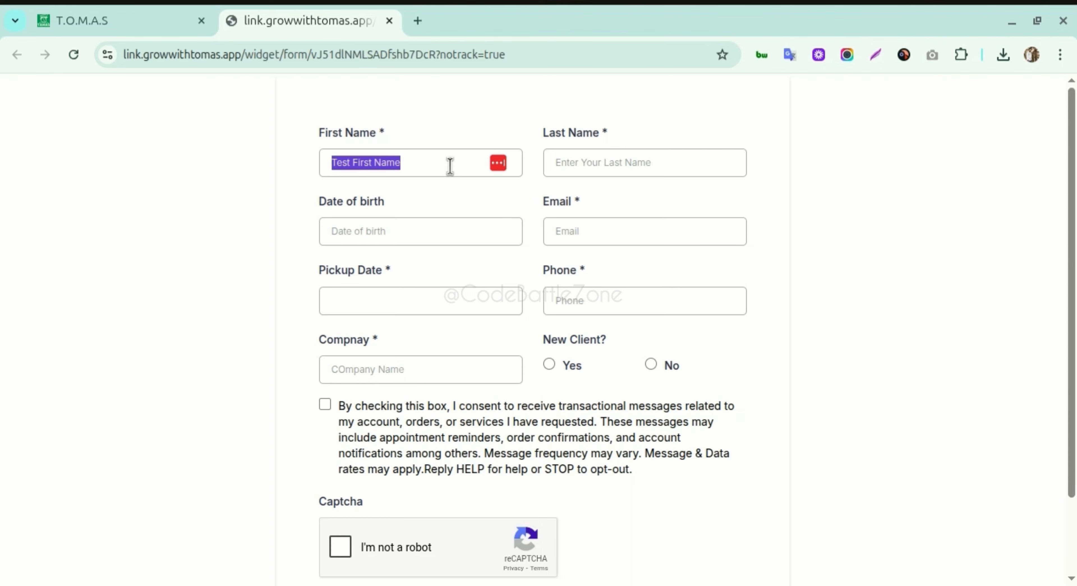
pyautogui.press('Tab')
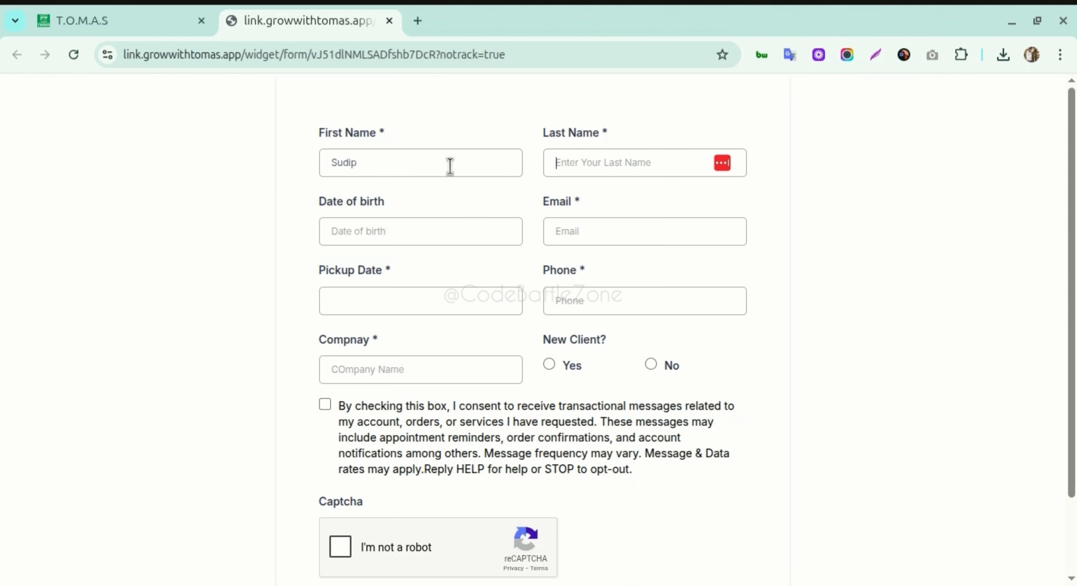
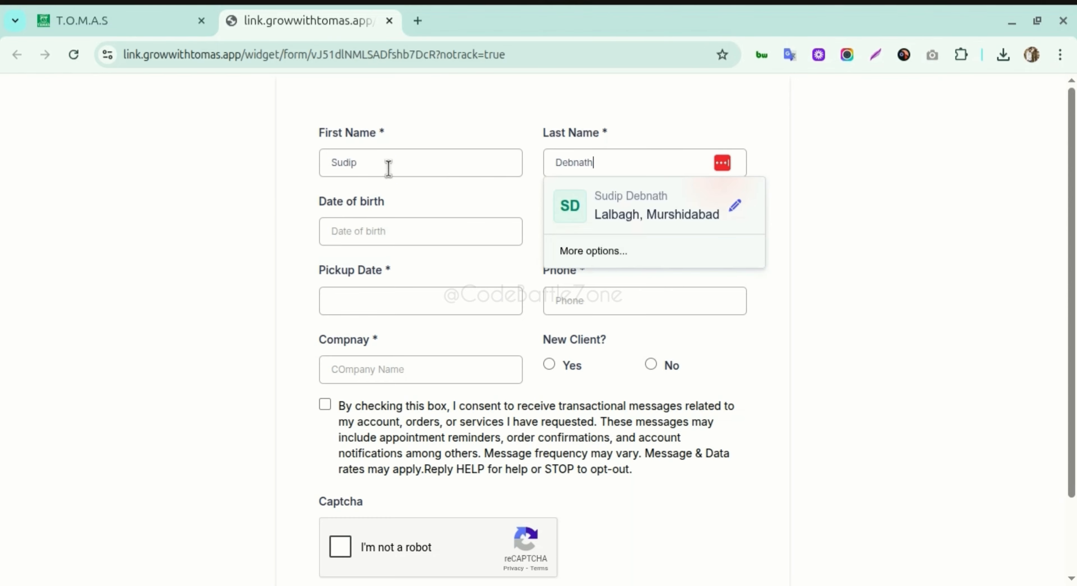
pyautogui.click(412, 228)
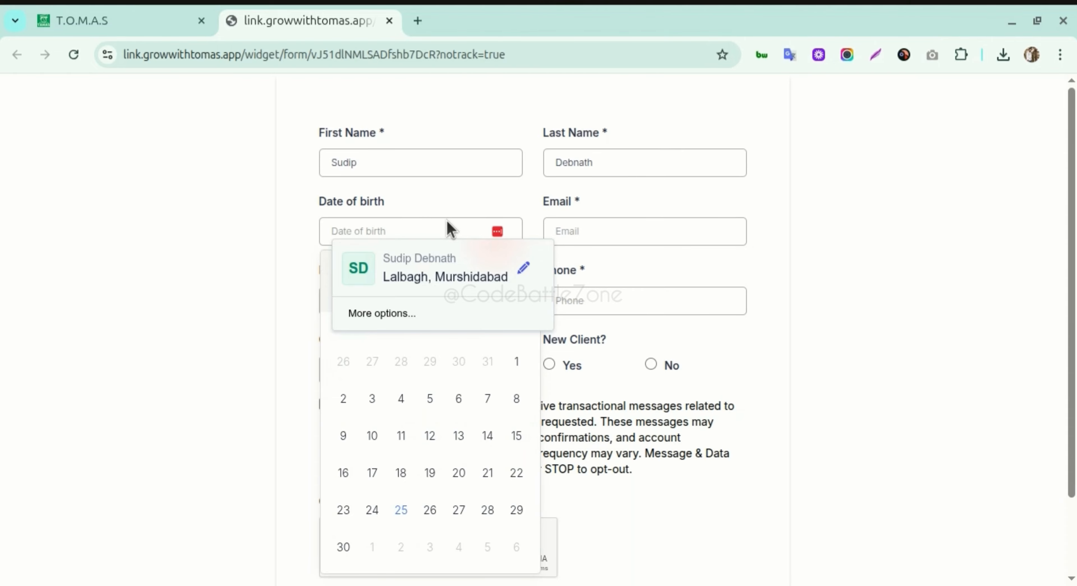
# - Pick 1993, January and day 1 in the Date of birth calendar (01/01/1993)
pyautogui.click(492, 201)
pyautogui.click(442, 225)
pyautogui.click(327, 312)
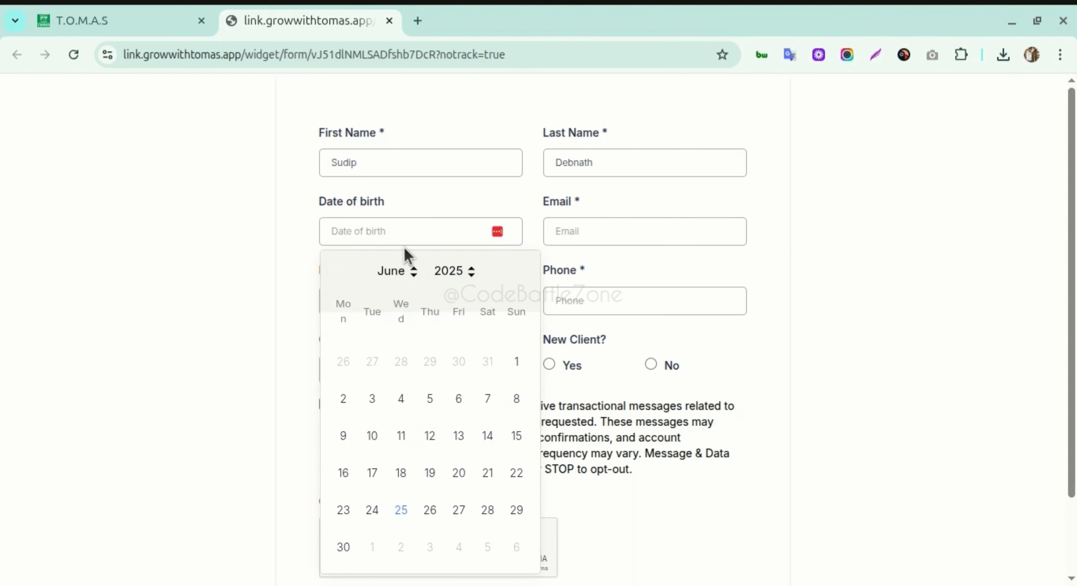
pyautogui.click(470, 275)
pyautogui.scroll(8, 467, 374)
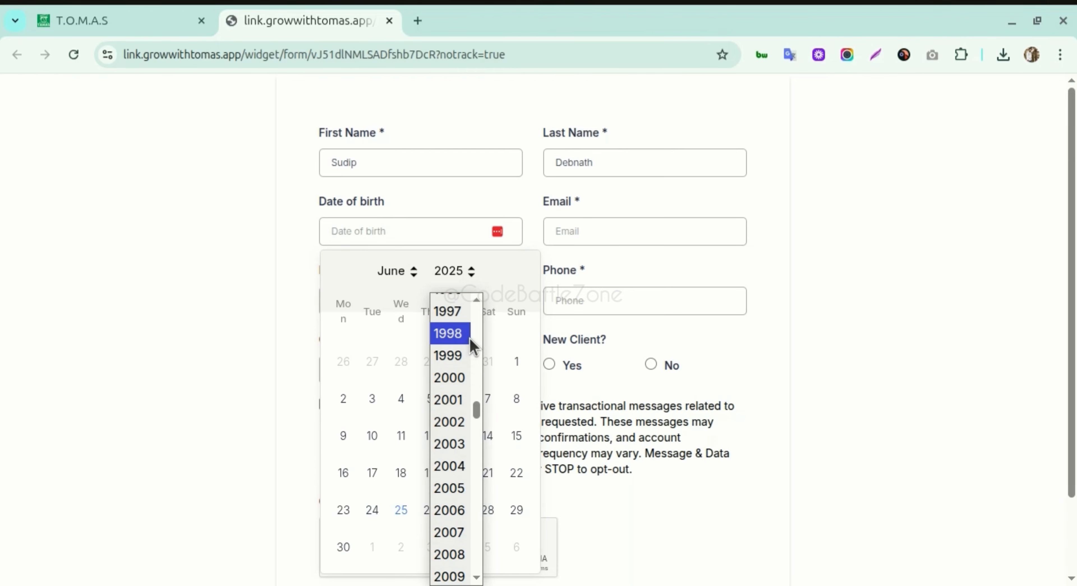
pyautogui.scroll(5, 469, 344)
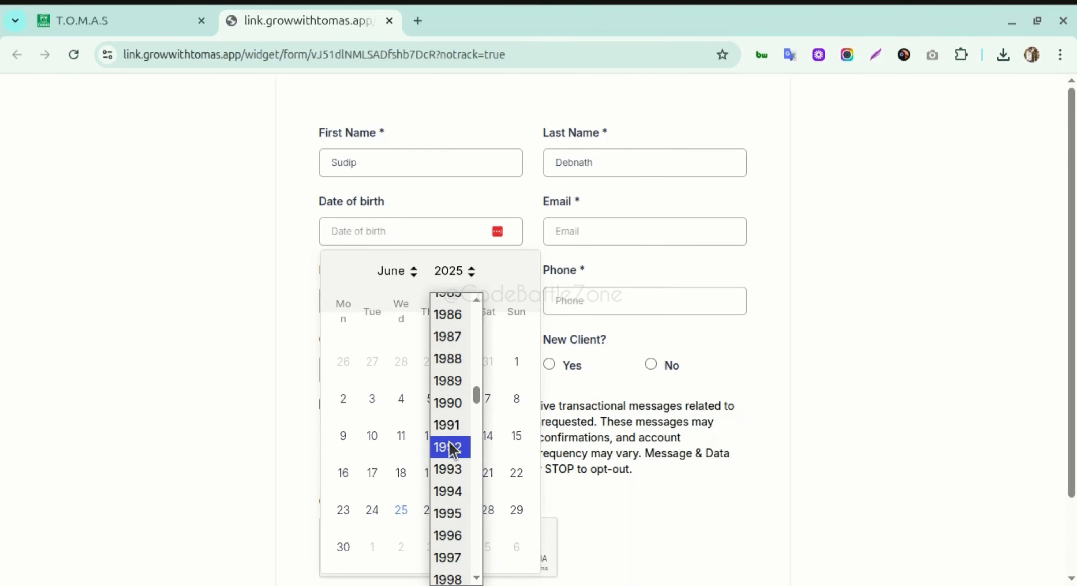
pyautogui.click(449, 469)
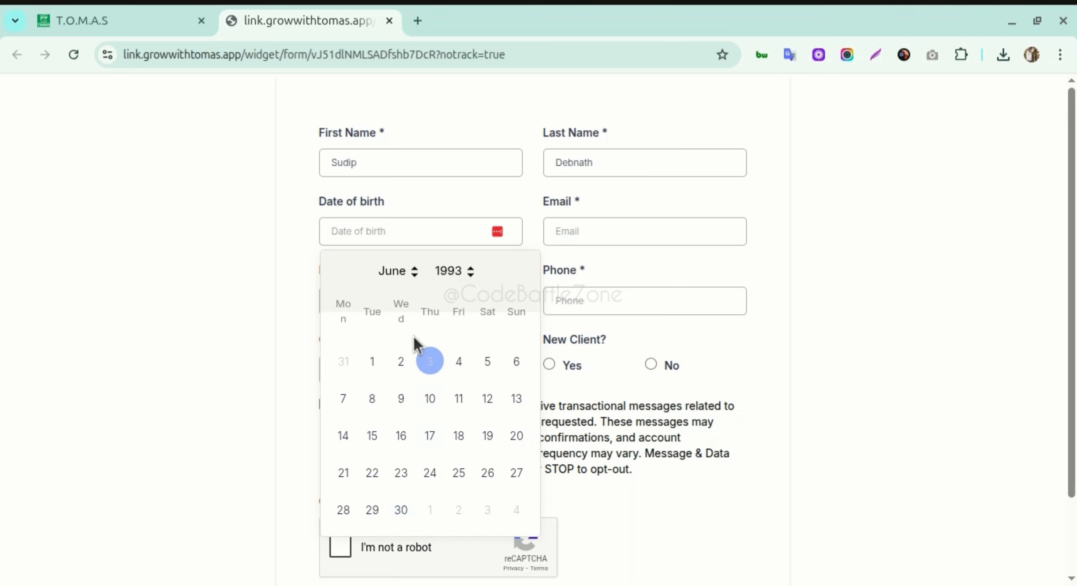
pyautogui.click(407, 283)
pyautogui.click(403, 303)
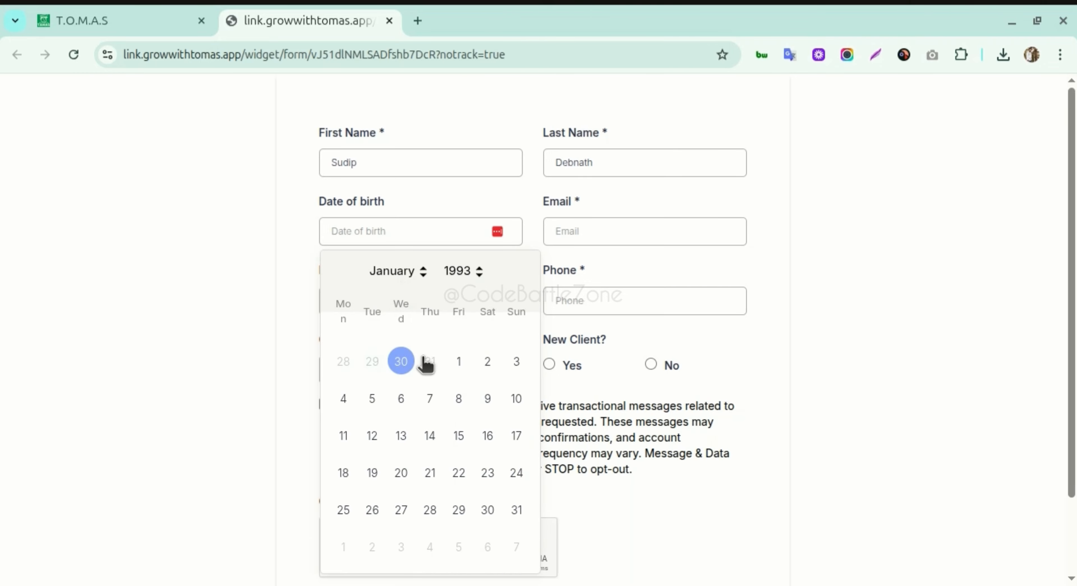
pyautogui.click(462, 362)
pyautogui.click(586, 234)
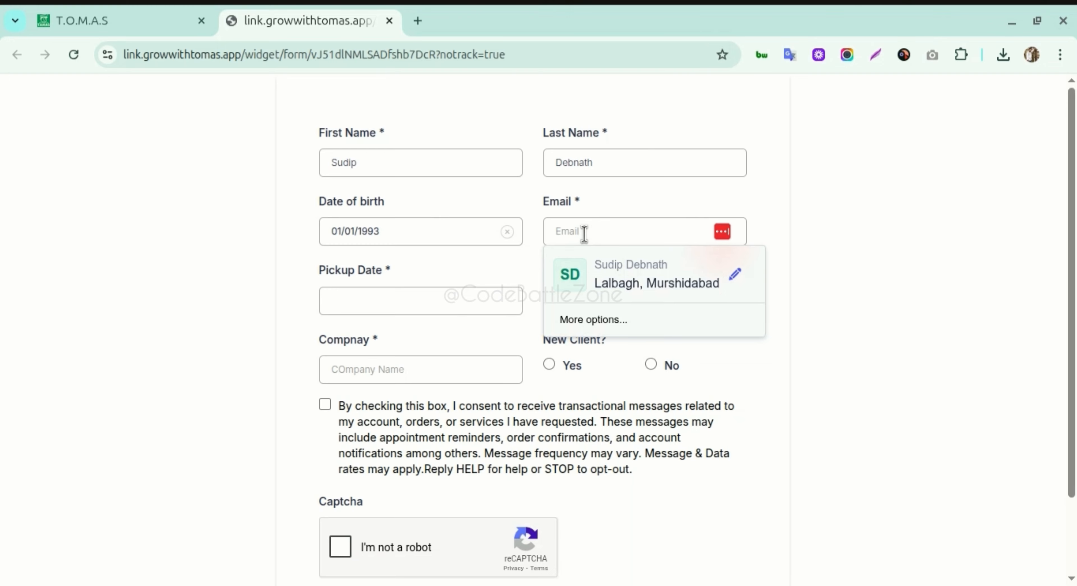
# - Enter the test email address, Pickup Date on the 8th, and a test phone number
pyautogui.write('test@gmail.com')
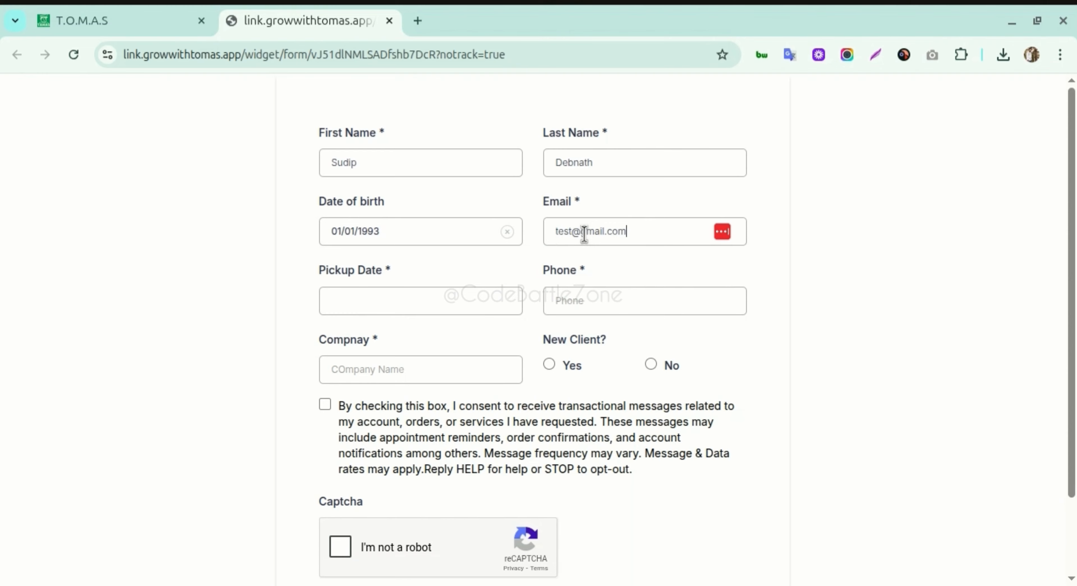
pyautogui.click(574, 231)
pyautogui.write('123')
pyautogui.click(418, 298)
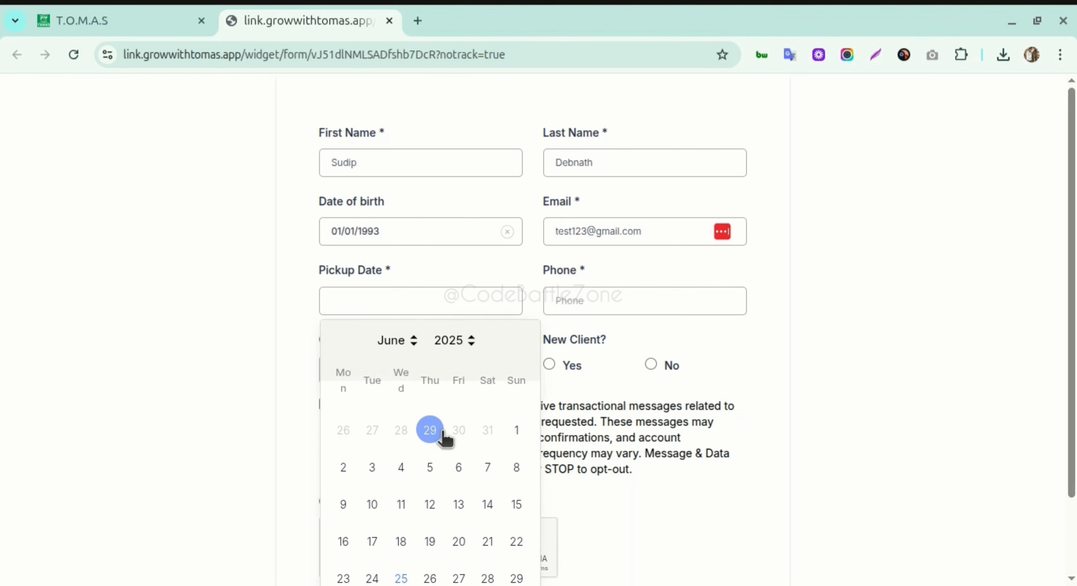
pyautogui.click(517, 467)
pyautogui.click(591, 303)
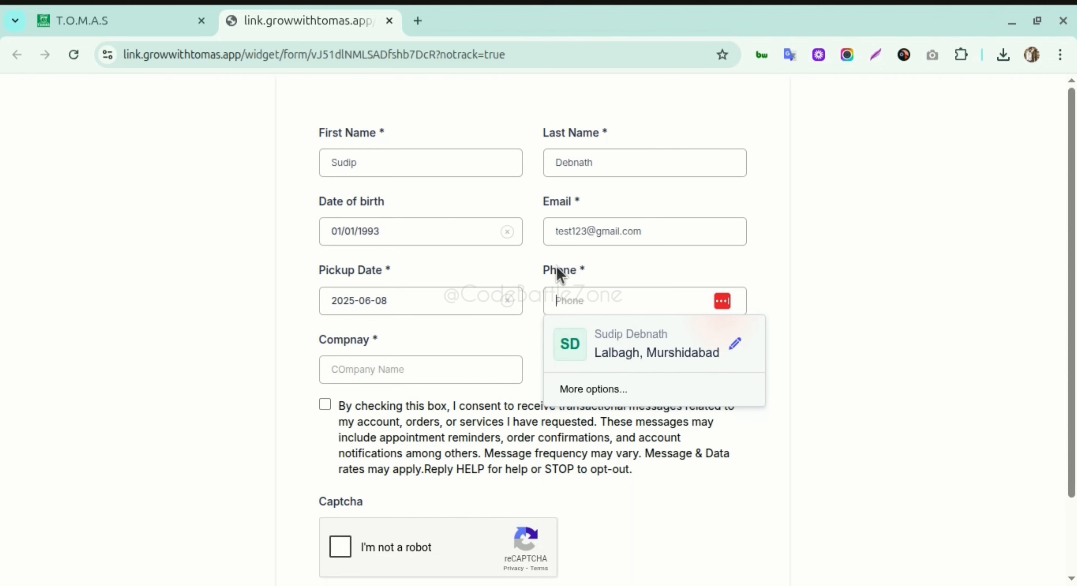
pyautogui.write('1234 5')
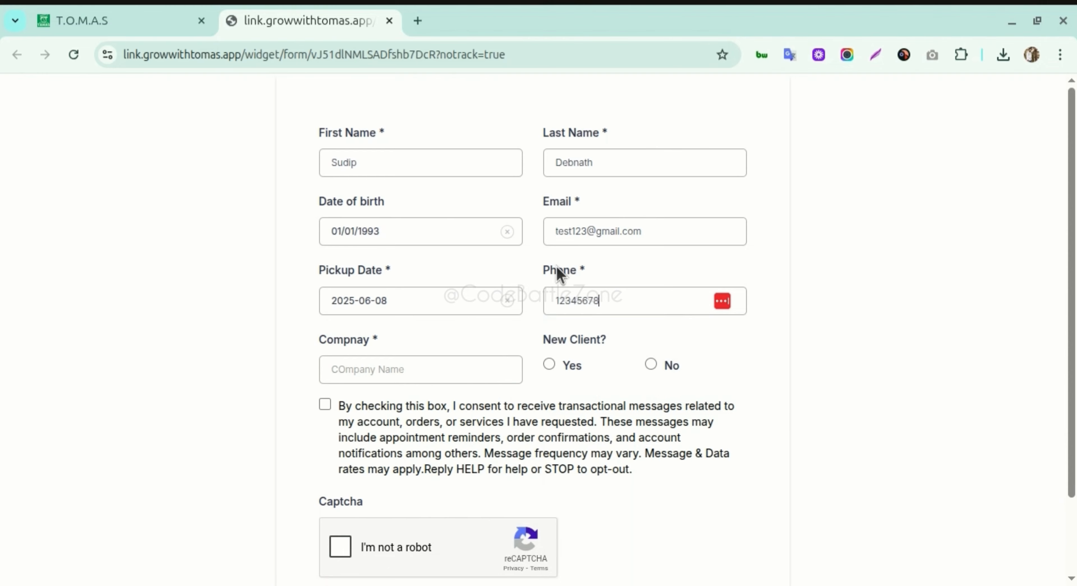
pyautogui.write('67 890')
pyautogui.press('BackSpace')
pyautogui.write('0')
# - Enter company TestCompany, answer Yes to New Client, tick consent and pass the captcha
pyautogui.click(394, 364)
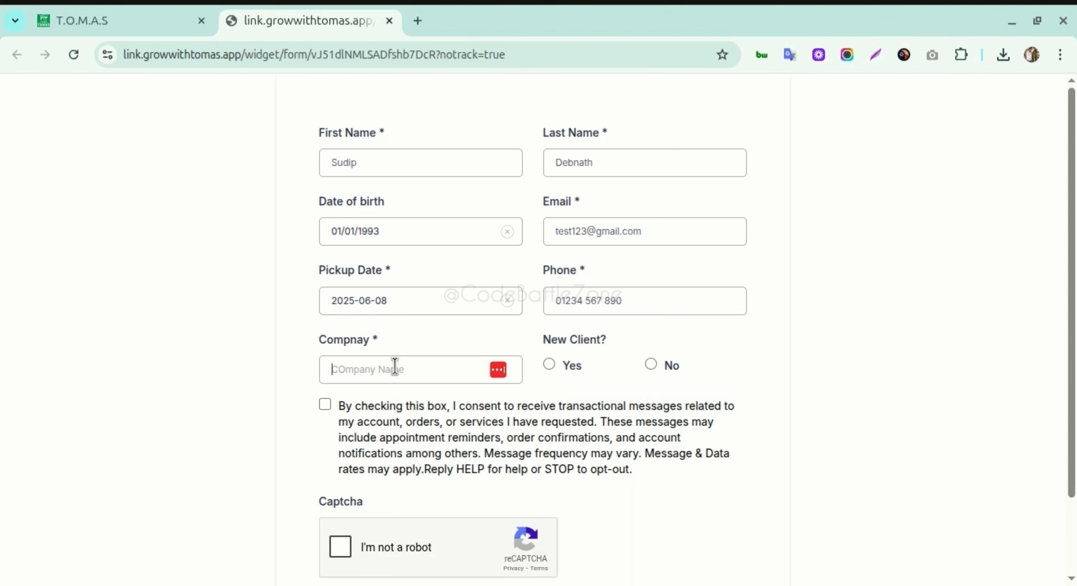
pyautogui.write('TestCompany')
pyautogui.click(573, 366)
pyautogui.scroll(-2, 502, 368)
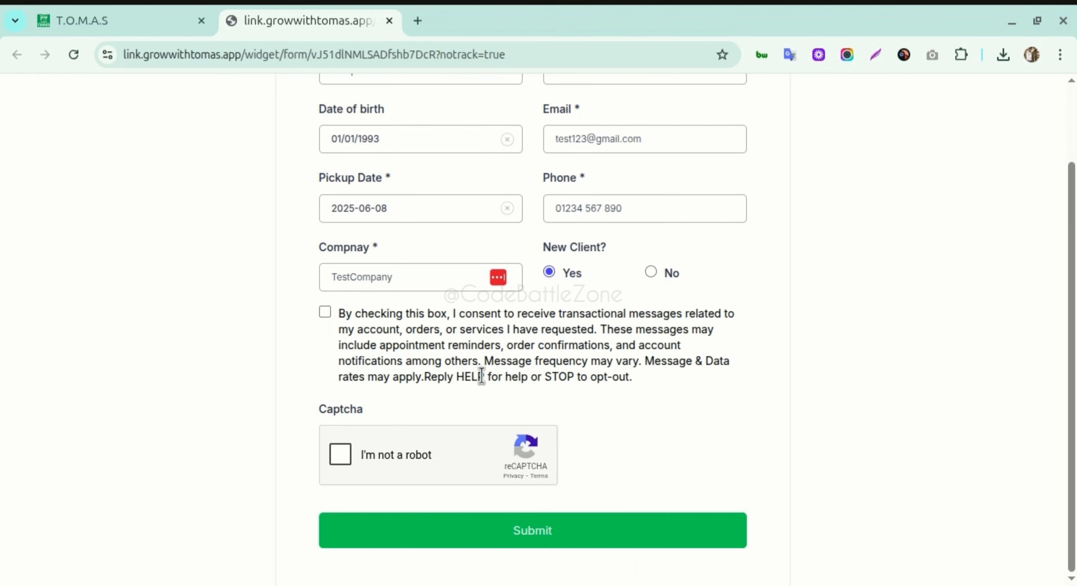
pyautogui.click(324, 311)
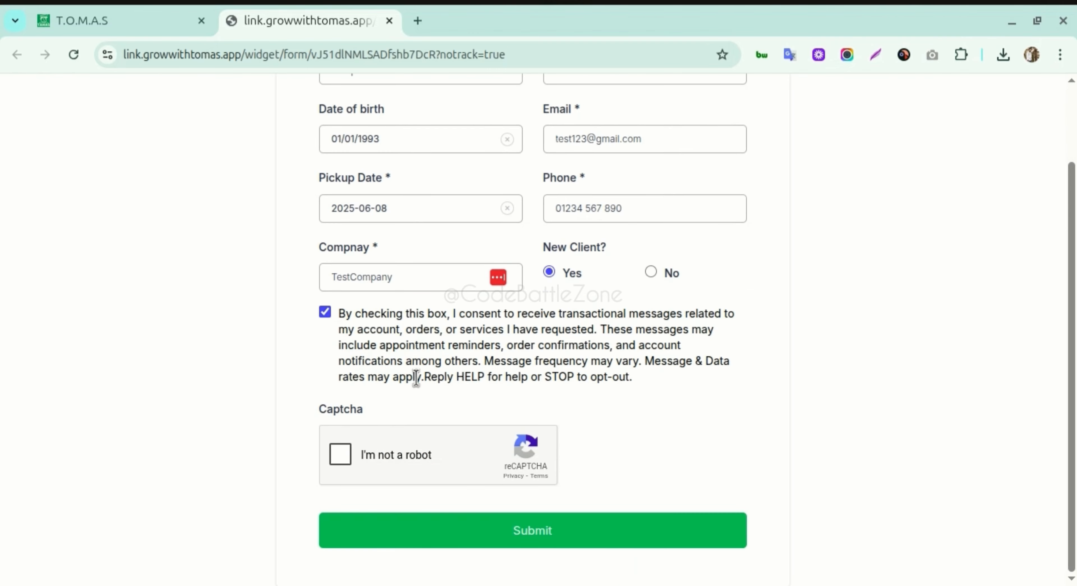
pyautogui.click(341, 455)
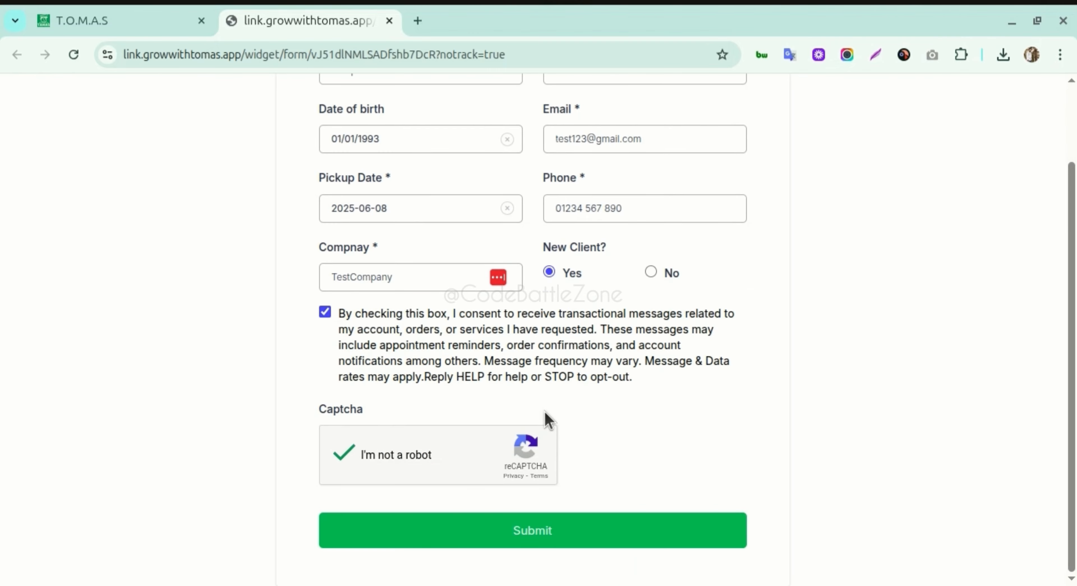
# - Submit the form and select the 'Thank you for taking the time to complete this form.' message
pyautogui.click(525, 515)
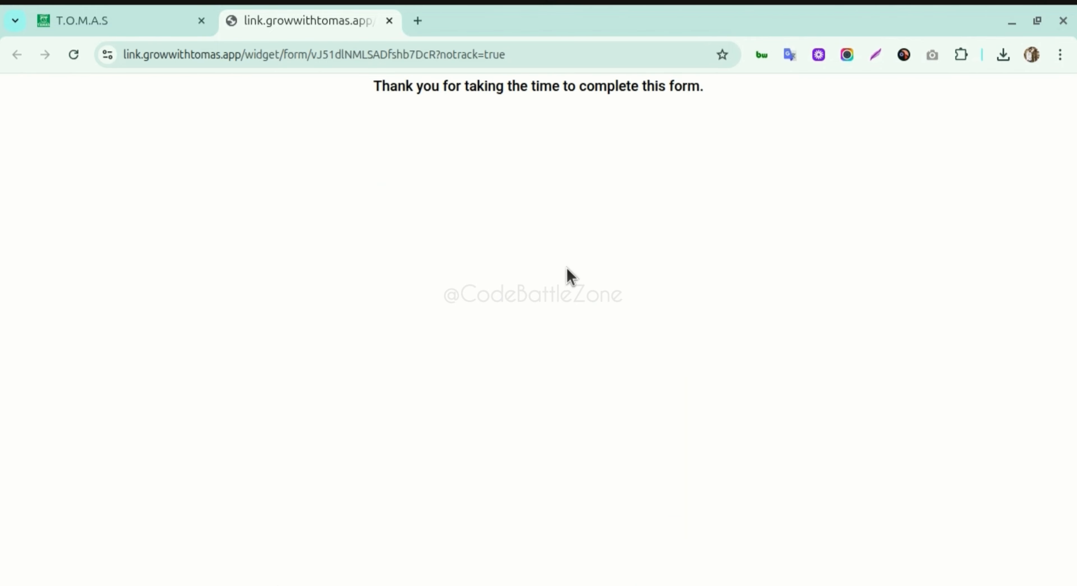
pyautogui.tripleClick(387, 87)
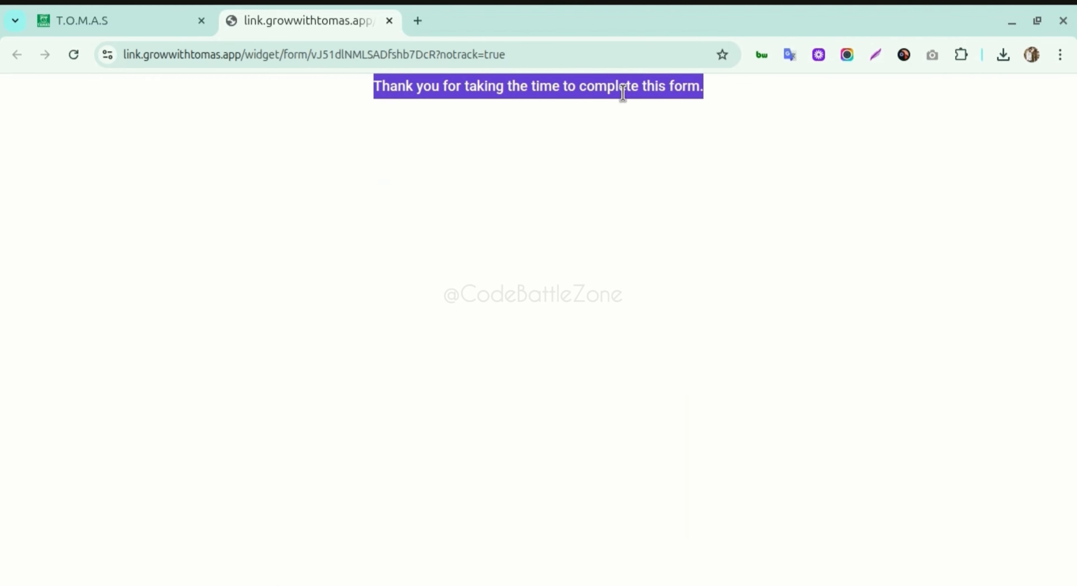
pyautogui.tripleClick(585, 87)
# - Select the live thank-you line, then expand ON SUBMIT in the builder's Options settings
pyautogui.click(375, 88)
pyautogui.moveTo(375, 88); pyautogui.dragTo(702, 86)
pyautogui.click(147, 30)
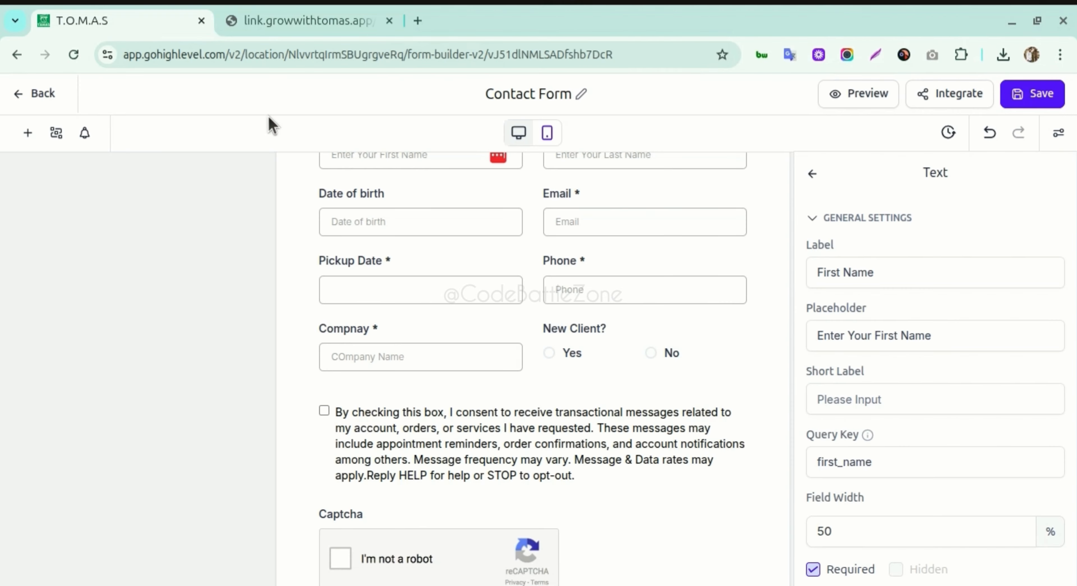
pyautogui.scroll(3, 628, 293)
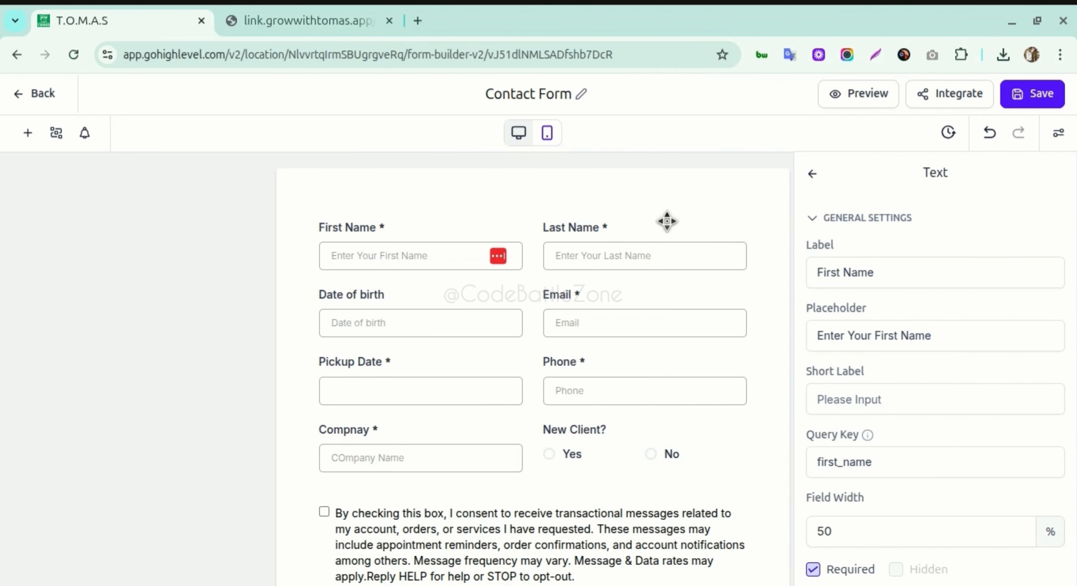
pyautogui.click(1059, 134)
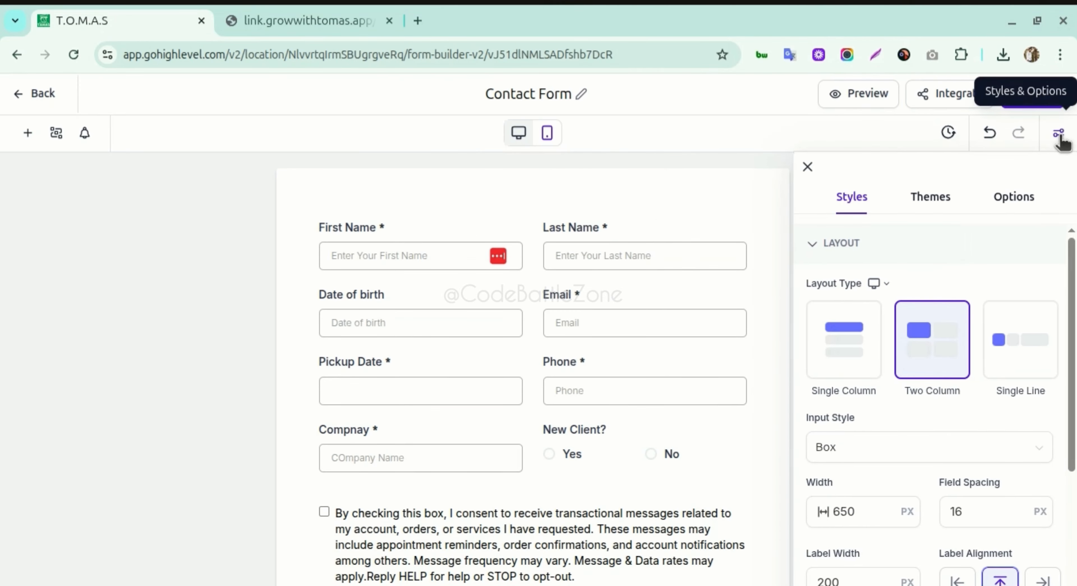
pyautogui.click(1021, 201)
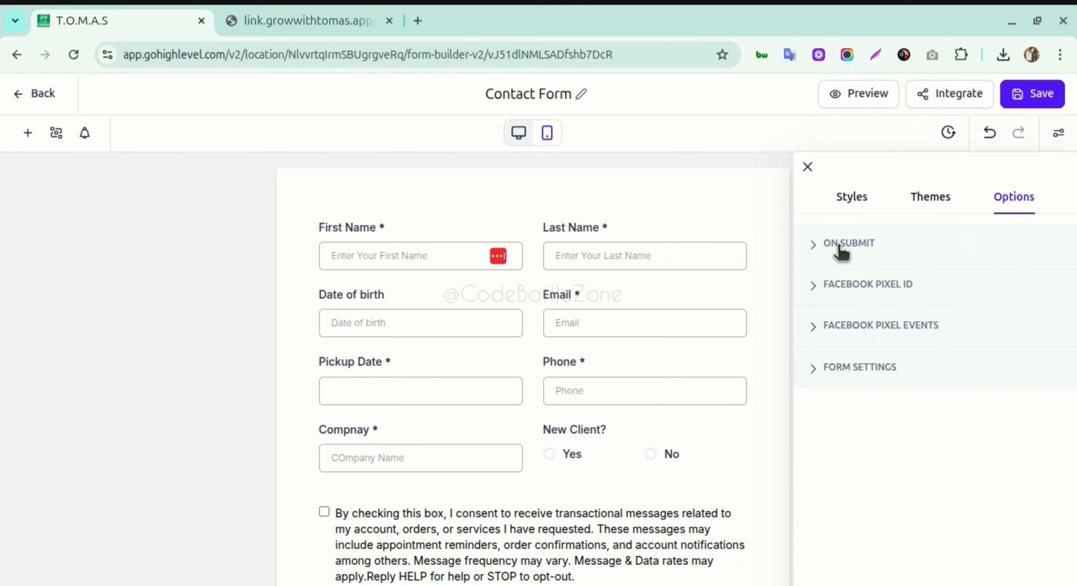
pyautogui.click(851, 247)
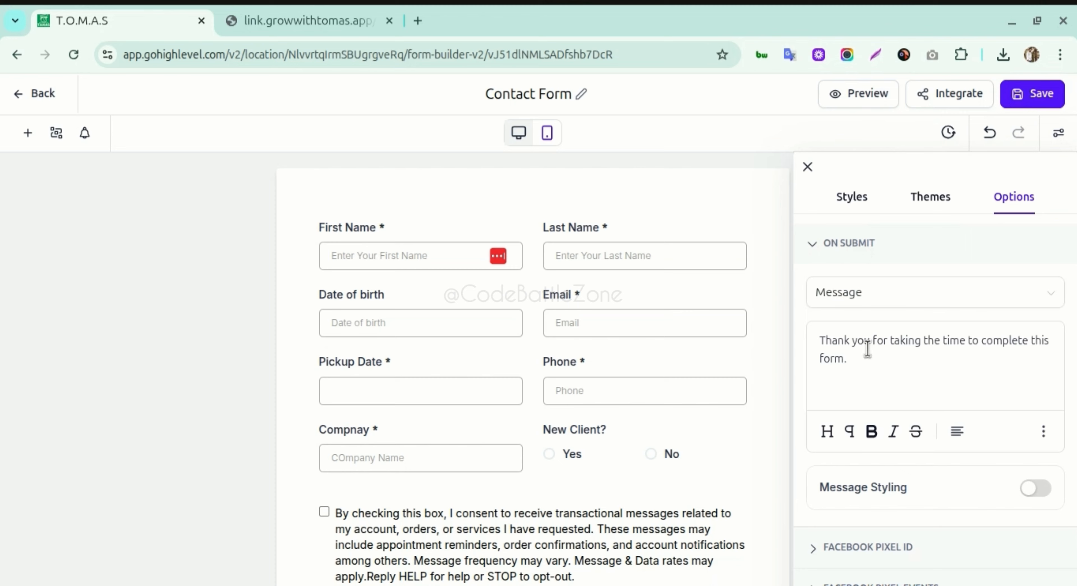
# - Inspect the on-submit thank-you message text and its extra formatting options
pyautogui.tripleClick(839, 341)
pyautogui.click(846, 359)
pyautogui.moveTo(861, 356); pyautogui.dragTo(810, 334)
pyautogui.click(850, 347)
pyautogui.click(1042, 431)
pyautogui.click(866, 363)
pyautogui.moveTo(864, 364); pyautogui.dragTo(820, 345)
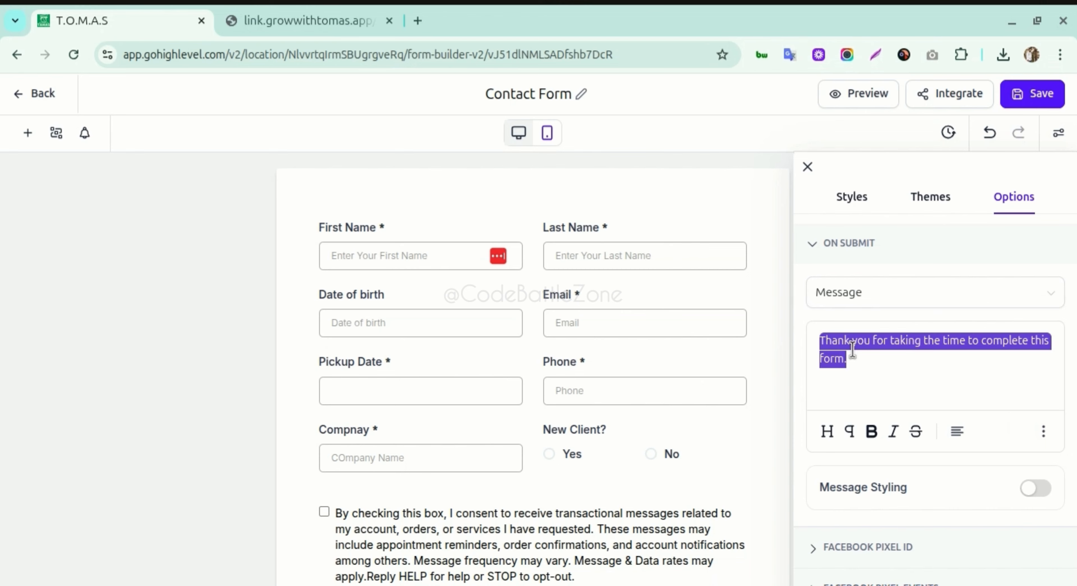
pyautogui.click(856, 350)
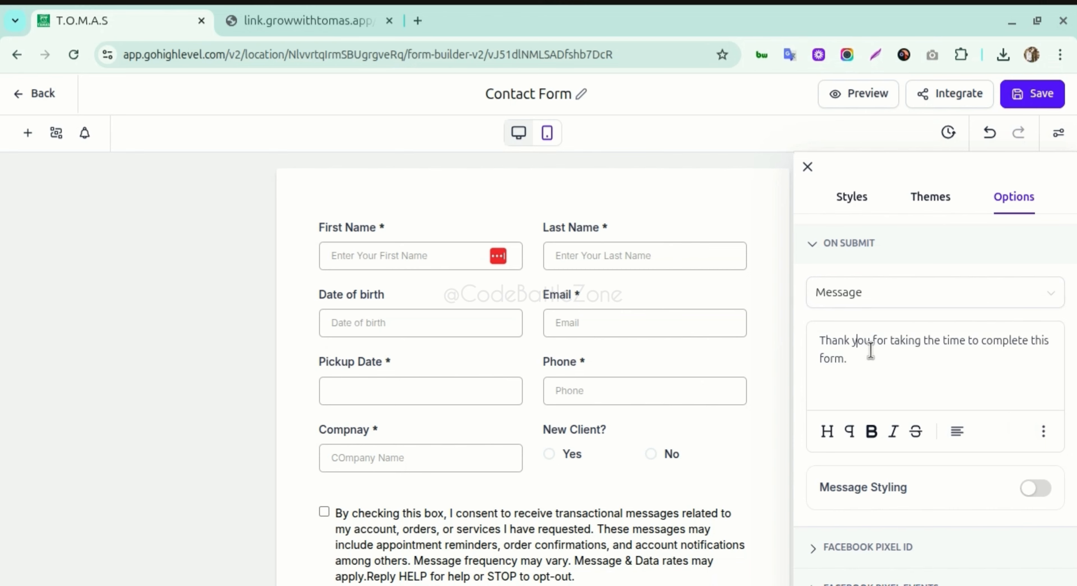
pyautogui.click(902, 304)
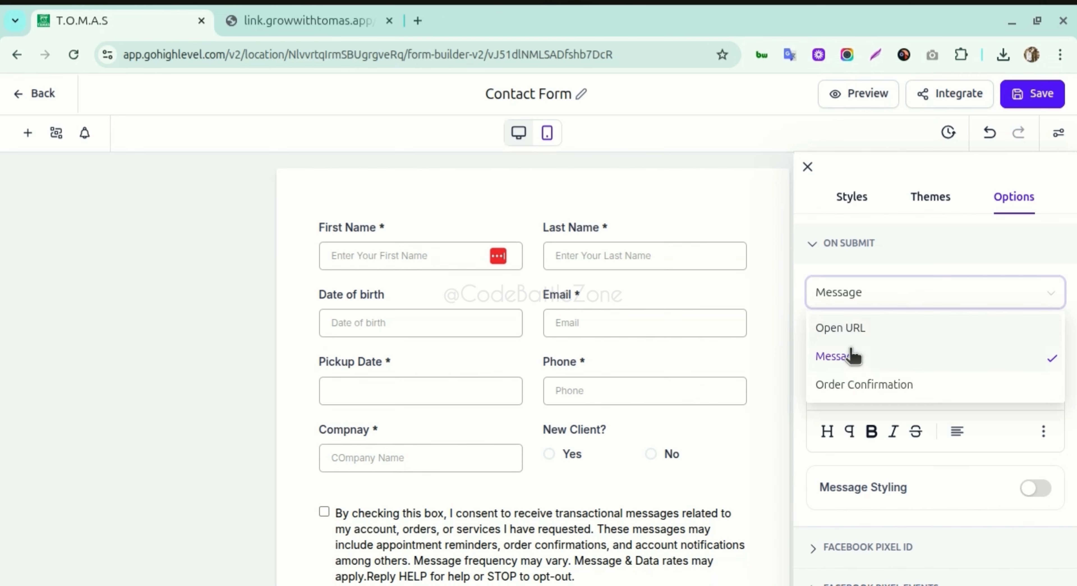
pyautogui.click(866, 293)
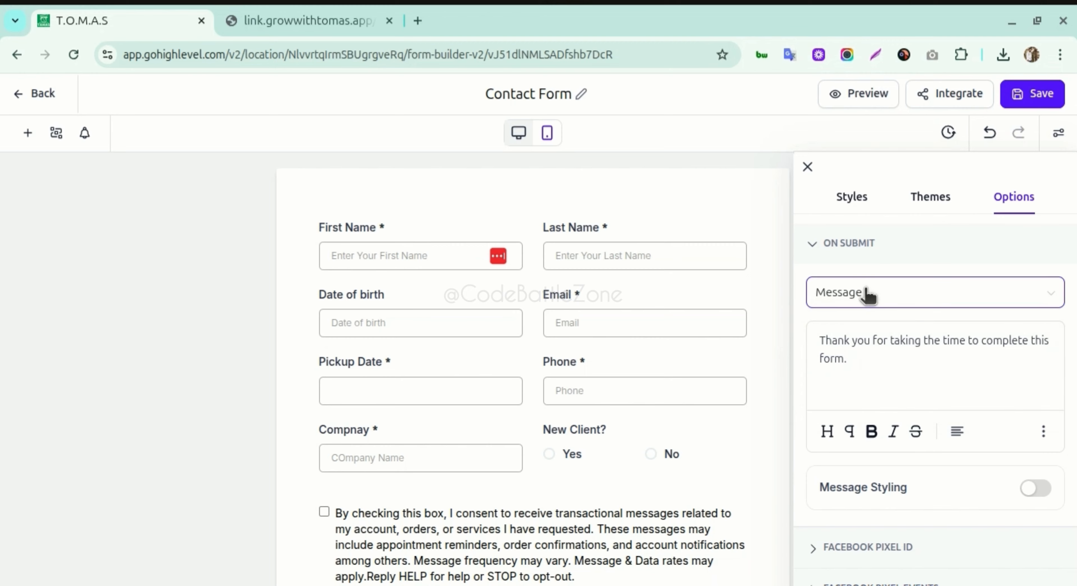
pyautogui.click(867, 293)
pyautogui.click(867, 294)
pyautogui.click(867, 294)
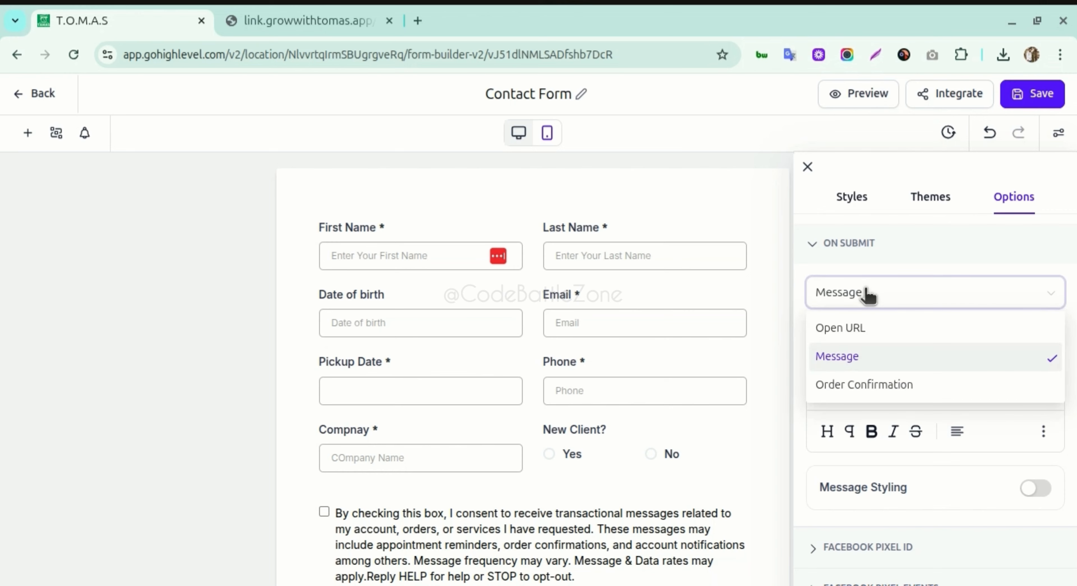
pyautogui.click(834, 328)
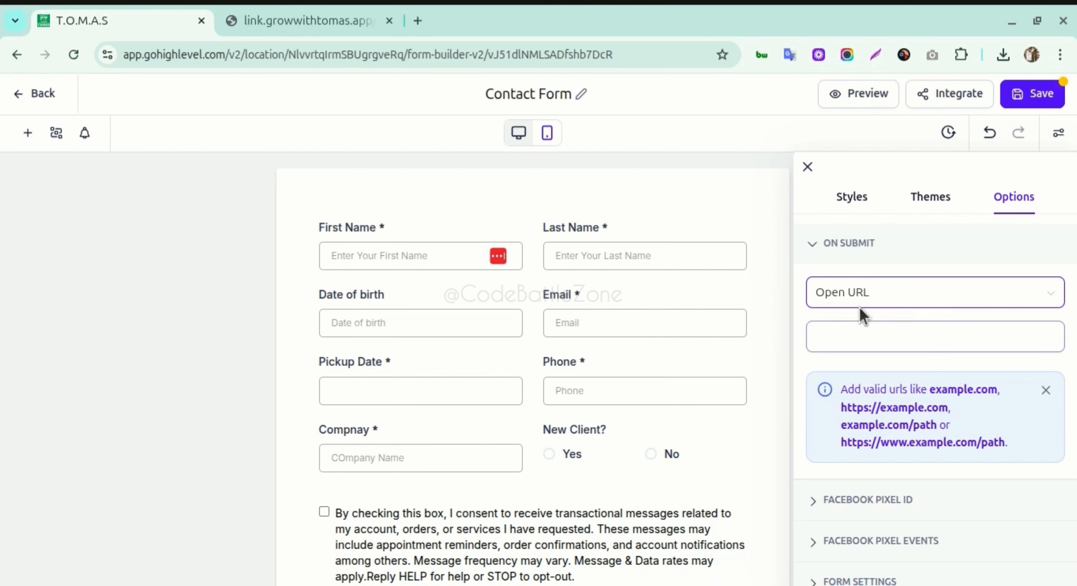
pyautogui.click(860, 295)
pyautogui.click(840, 358)
pyautogui.click(865, 298)
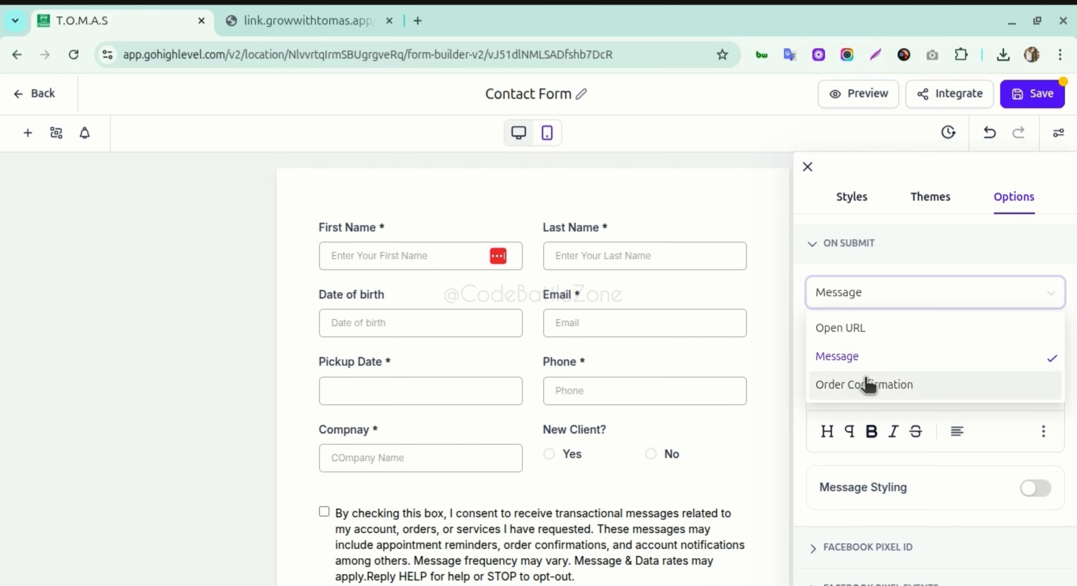
pyautogui.click(874, 295)
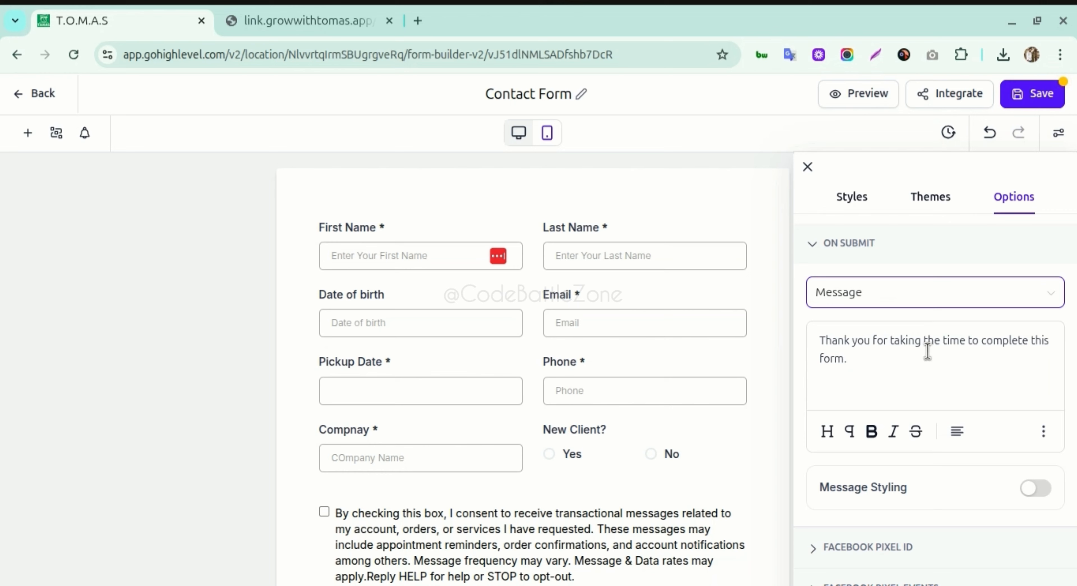
pyautogui.scroll(-1, 880, 342)
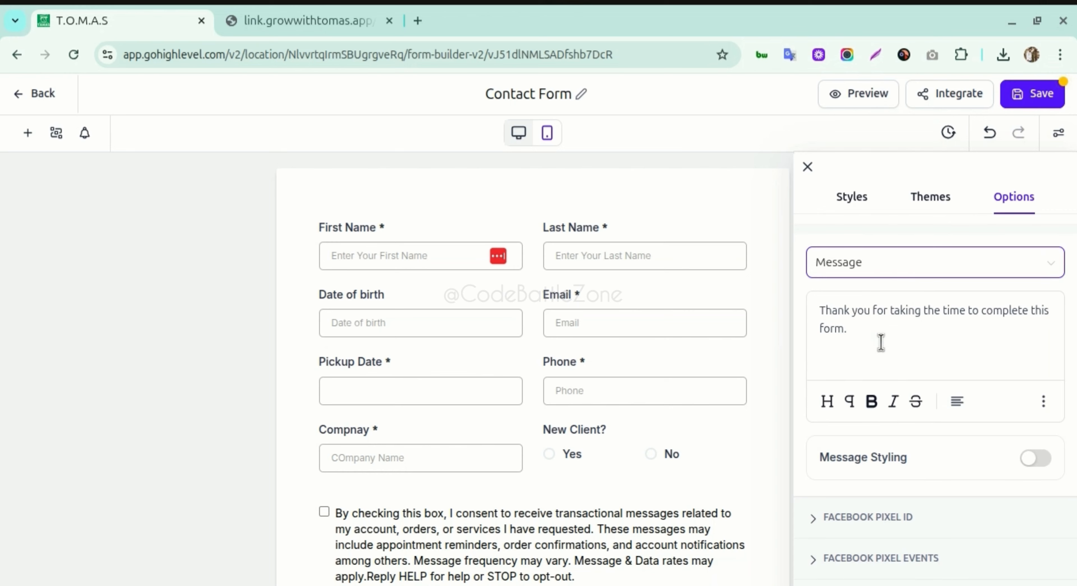
pyautogui.click(1038, 458)
pyautogui.scroll(-5, 923, 453)
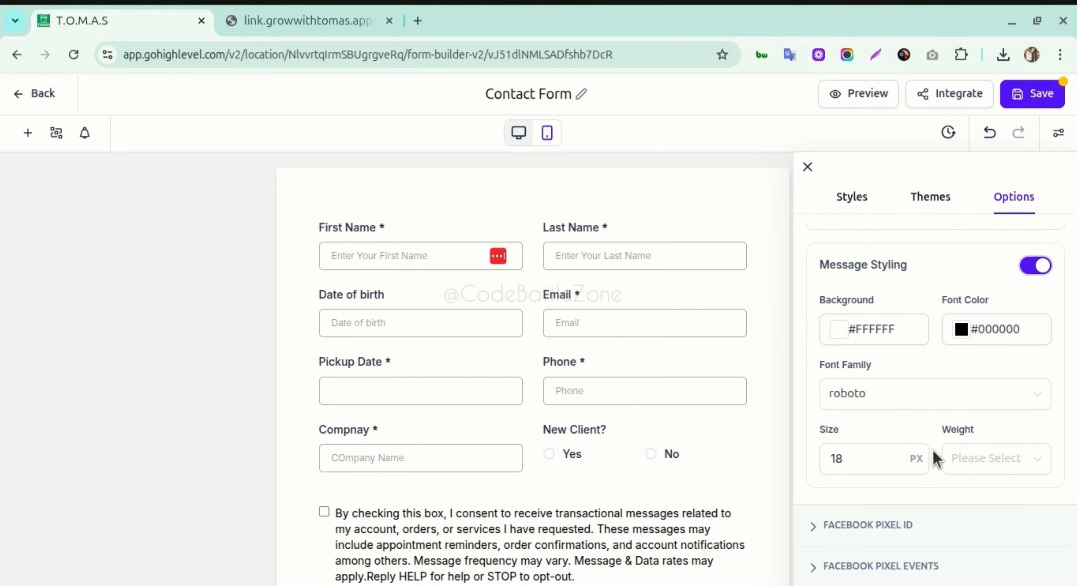
pyautogui.scroll(3, 920, 435)
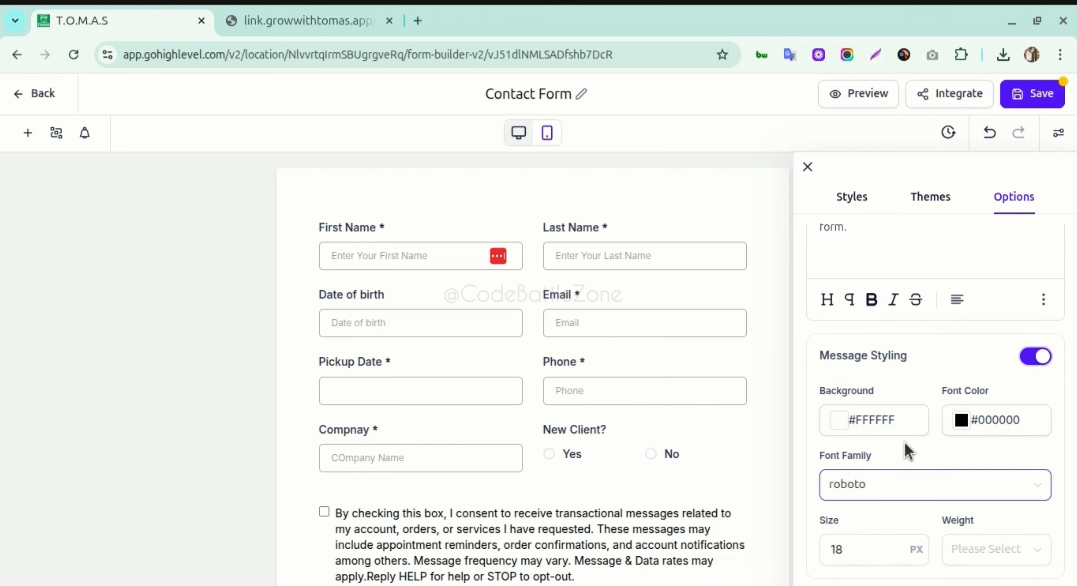
pyautogui.scroll(-1, 882, 453)
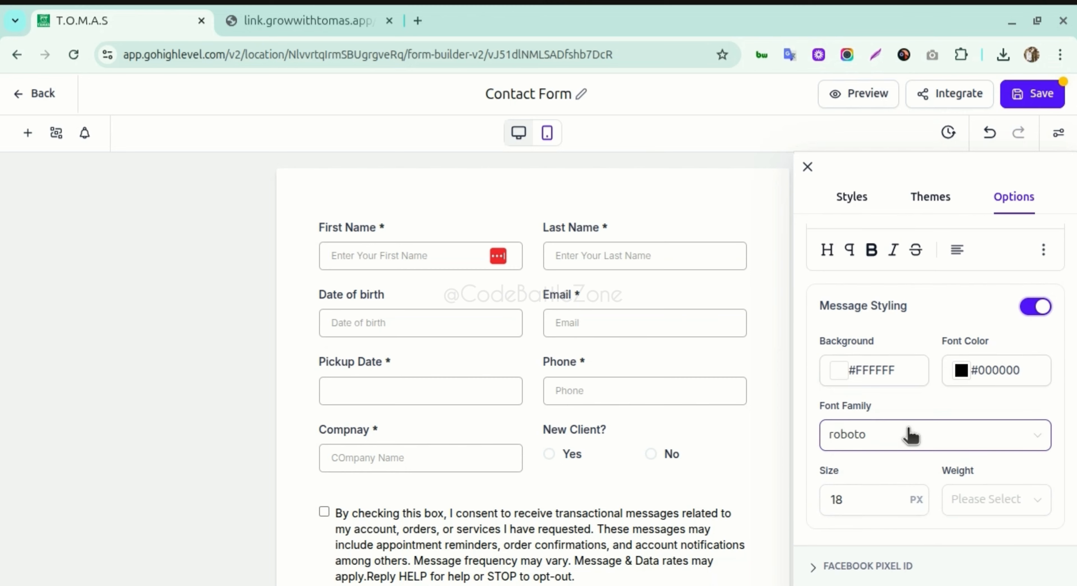
pyautogui.click(1035, 307)
pyautogui.scroll(1, 922, 368)
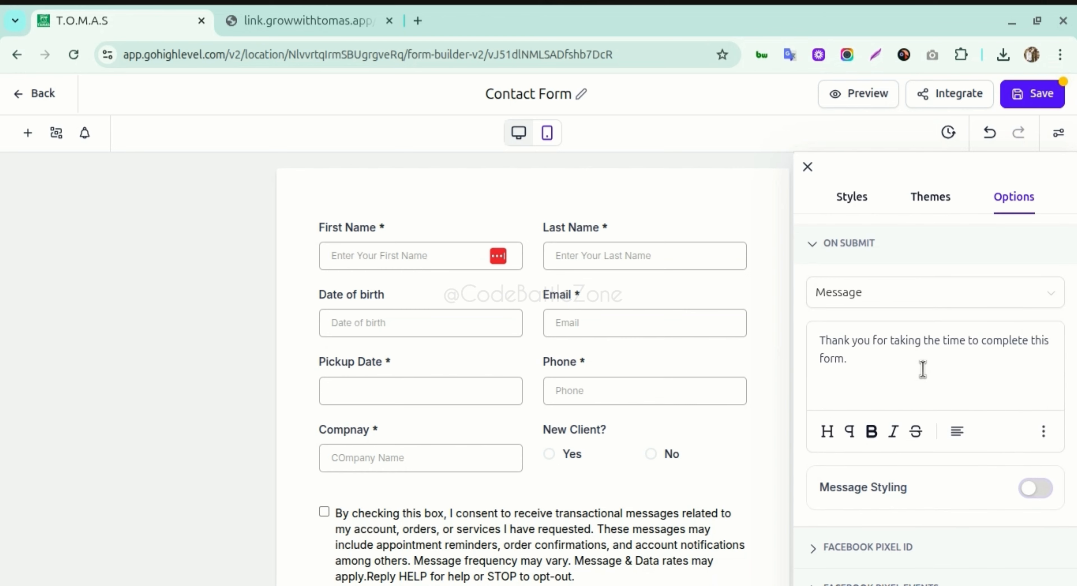
pyautogui.scroll(-1, 923, 368)
pyautogui.scroll(1, 916, 335)
# - Return to the submitted form's thank-you page, clear the selection, then move to the other browser window
pyautogui.click(320, 21)
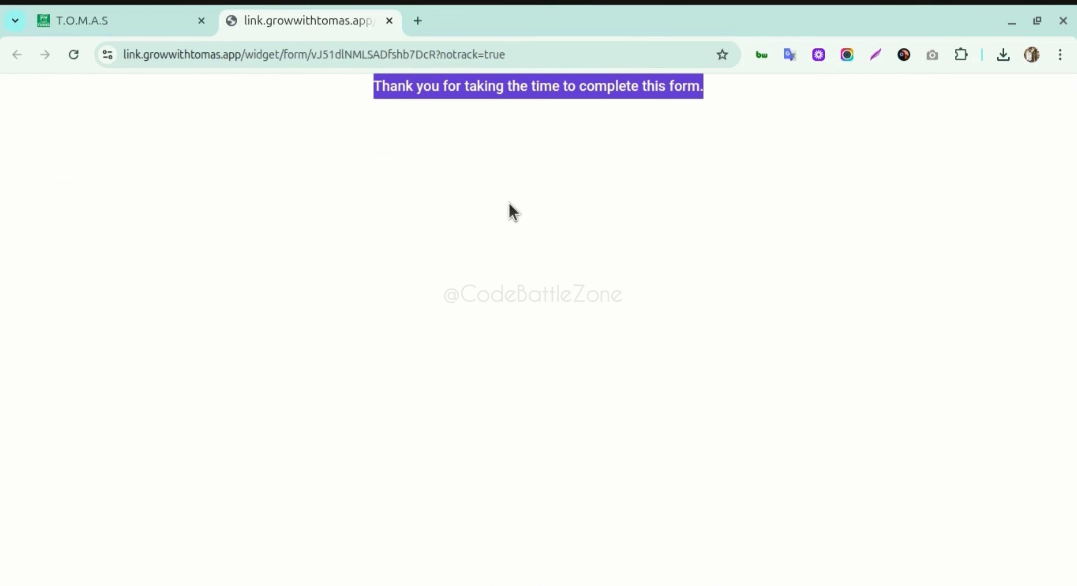
pyautogui.click(512, 152)
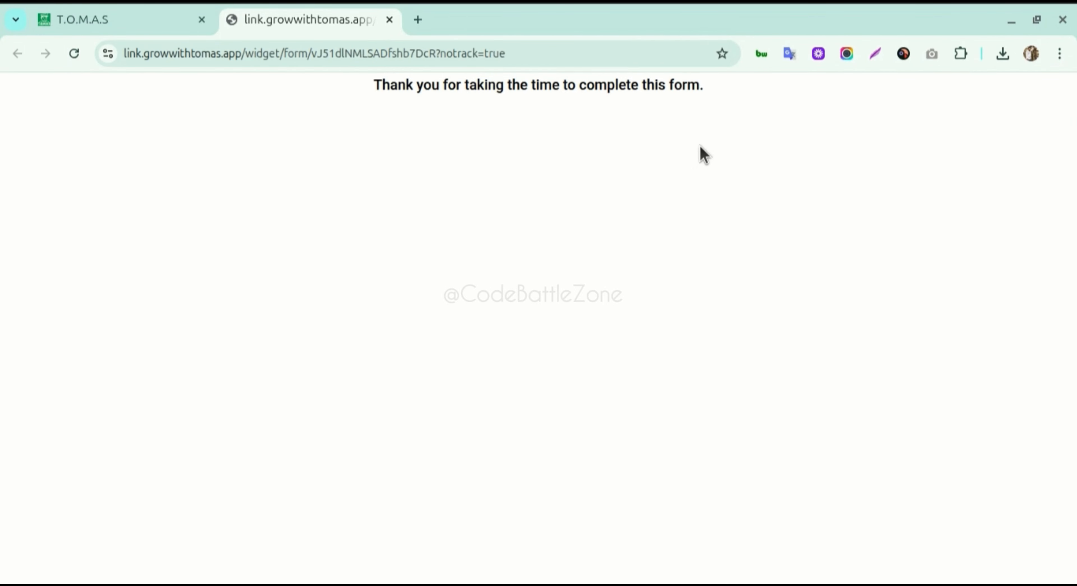
pyautogui.hotkey('alt', 'Tab')
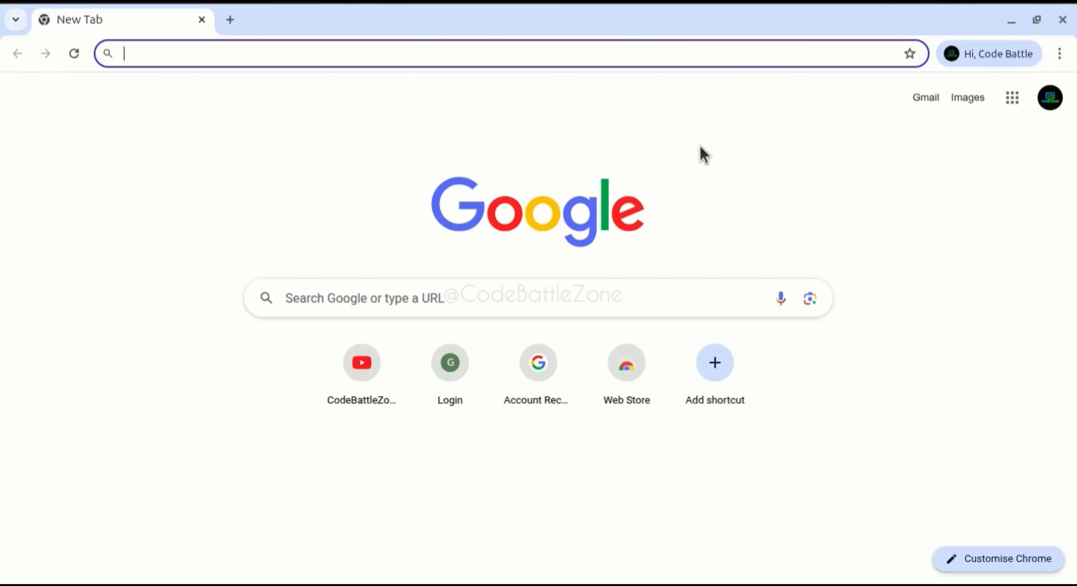
# - Open the New Lead from Contact Form email in Gmail and show its images
pyautogui.click(927, 101)
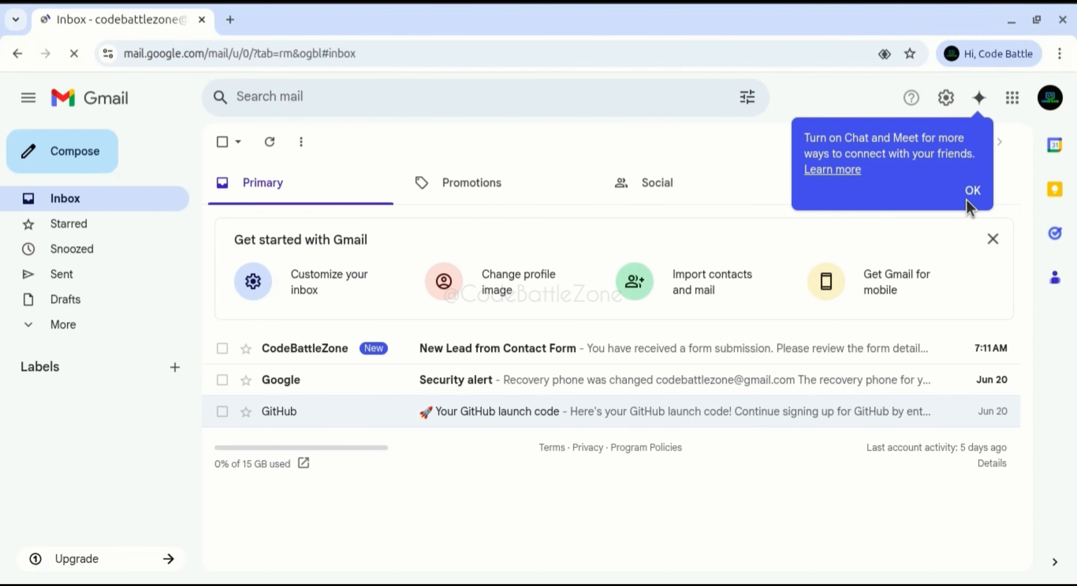
pyautogui.click(453, 355)
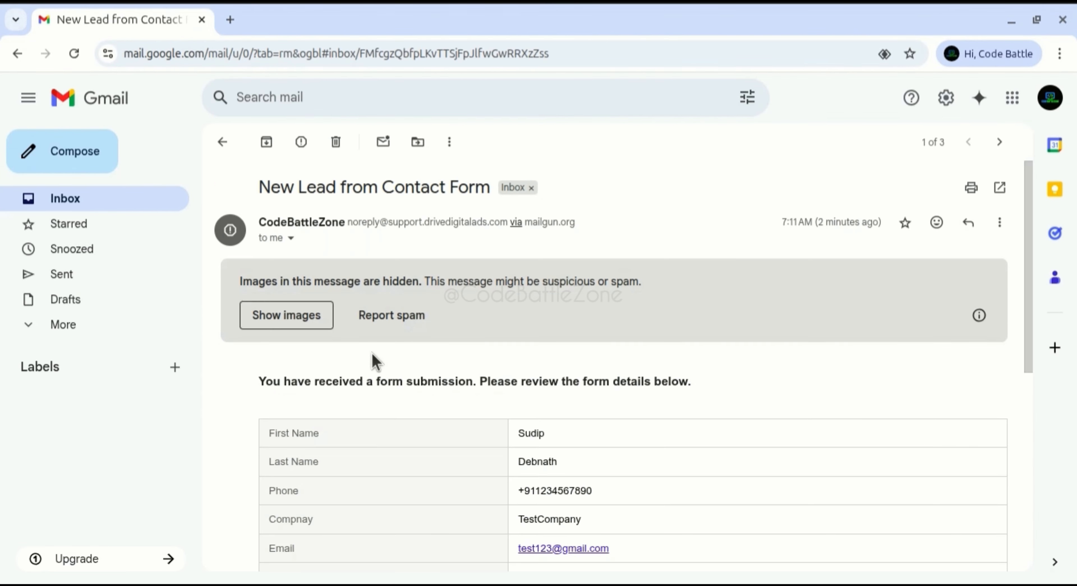
pyautogui.click(287, 317)
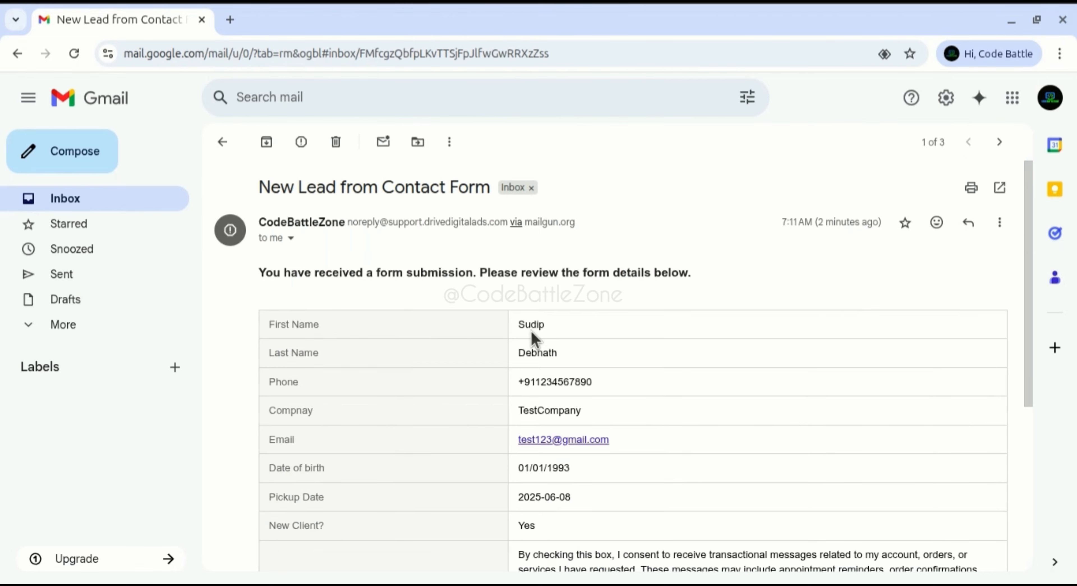
pyautogui.scroll(-5, 418, 378)
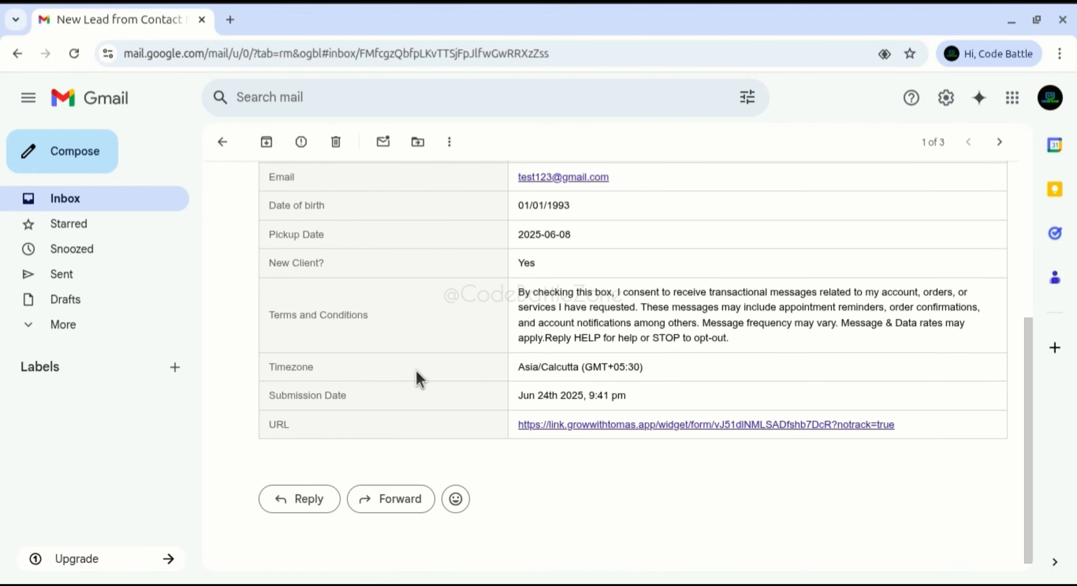
pyautogui.scroll(1, 416, 372)
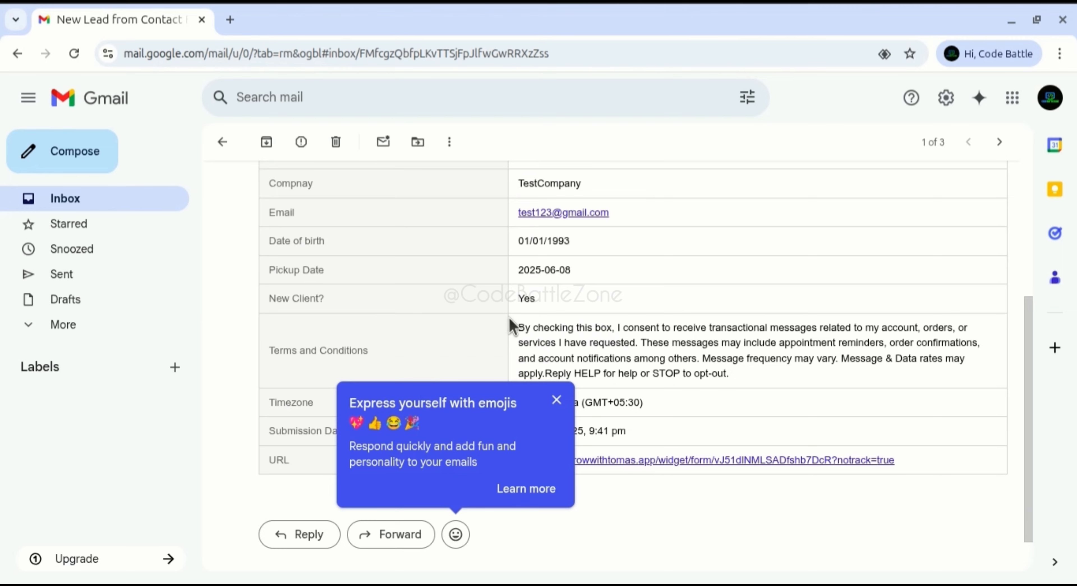
pyautogui.scroll(5, 529, 341)
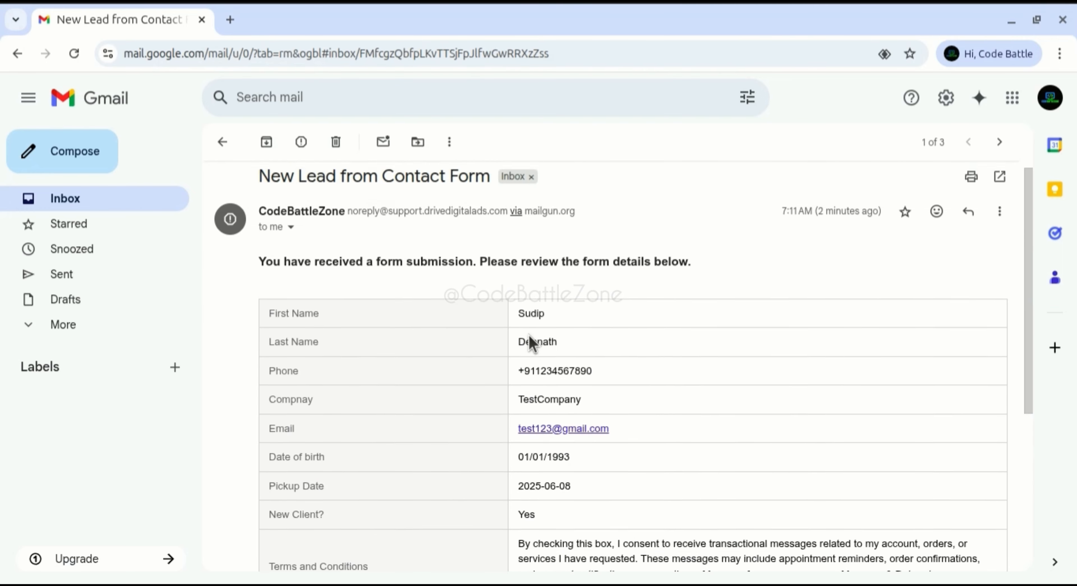
# - Check the lead email's sender details and scroll through the submitted fields
pyautogui.click(291, 231)
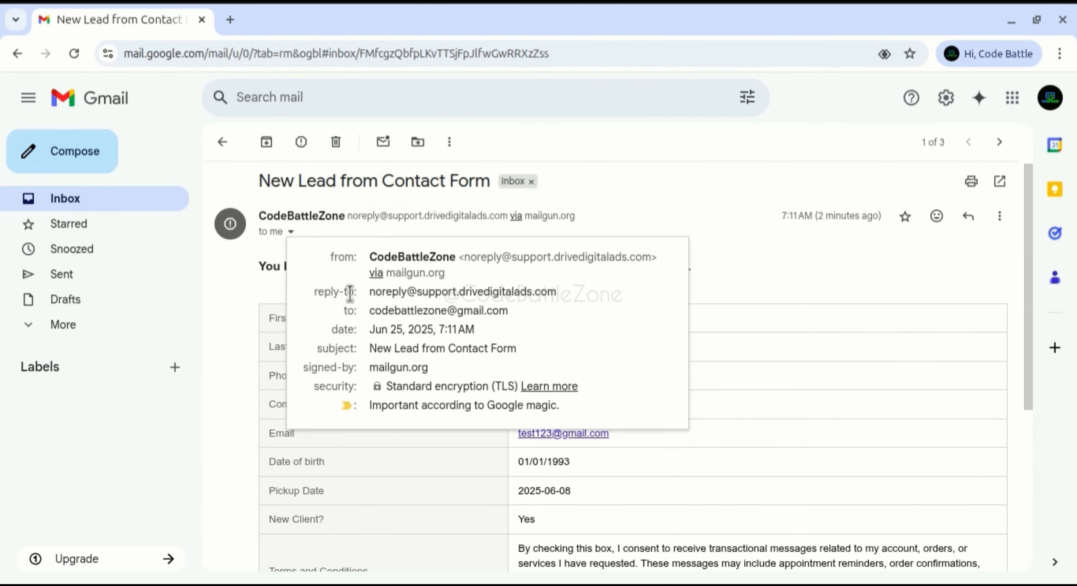
pyautogui.click(270, 270)
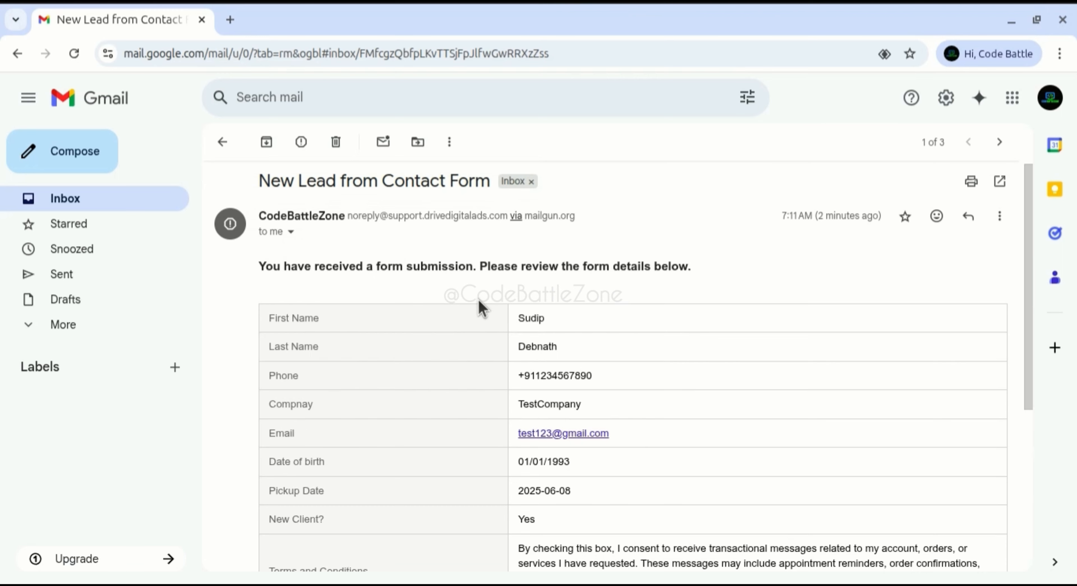
pyautogui.scroll(-2, 553, 279)
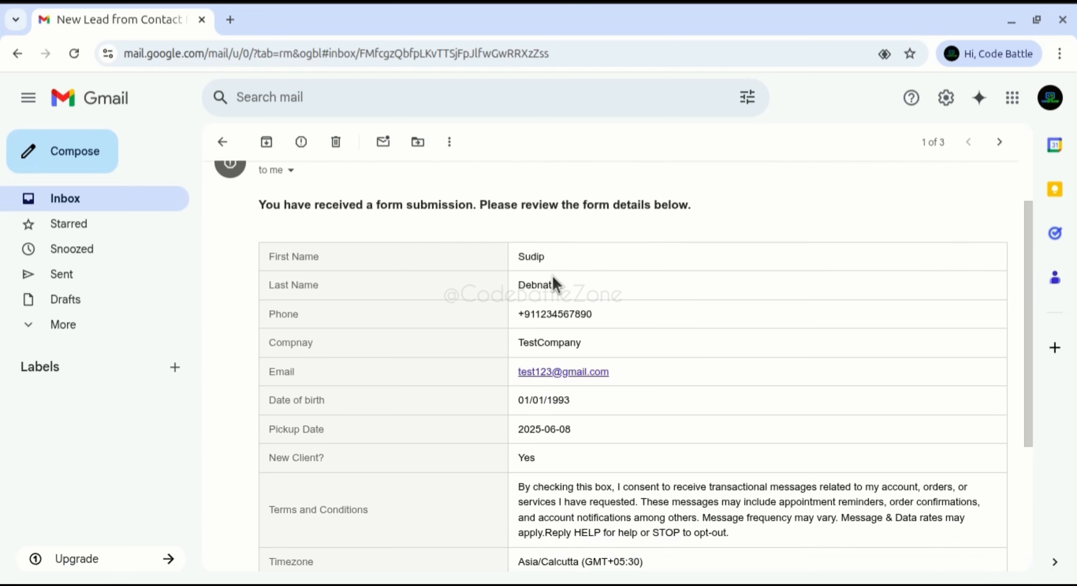
pyautogui.scroll(-4, 553, 276)
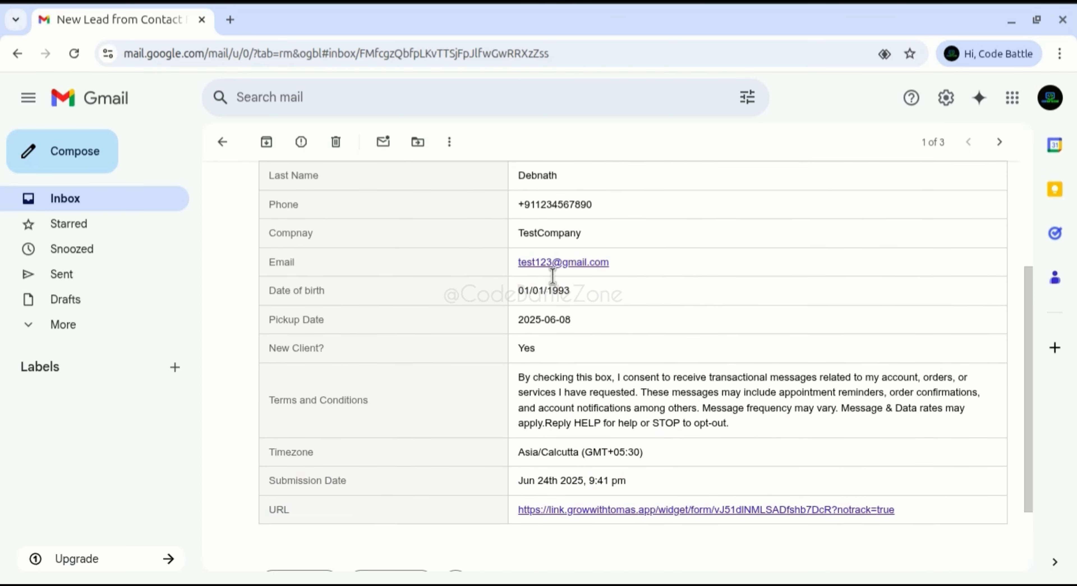
pyautogui.scroll(-2, 553, 282)
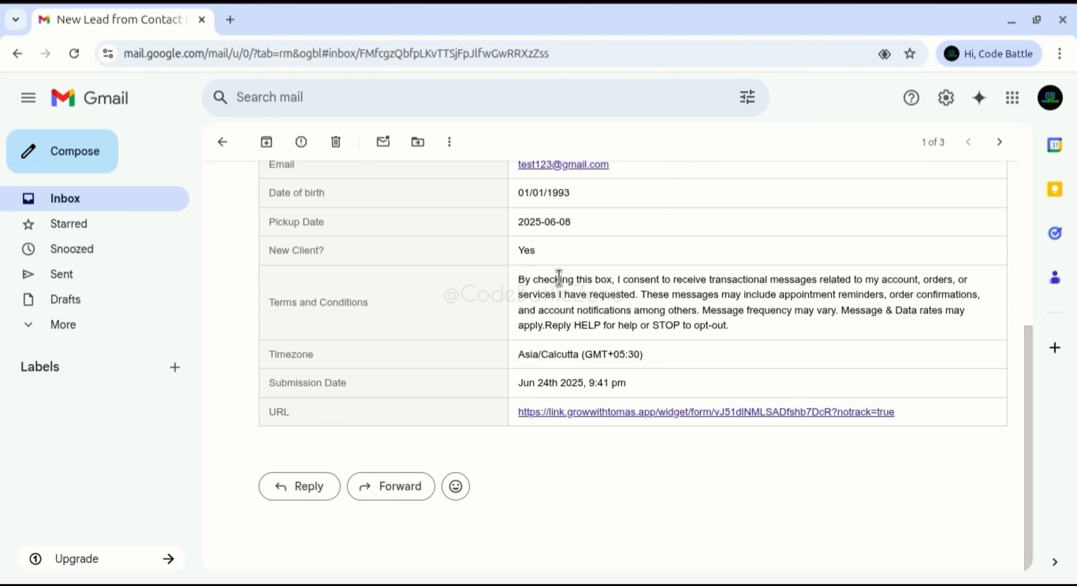
pyautogui.hotkey('alt', 'Tab')
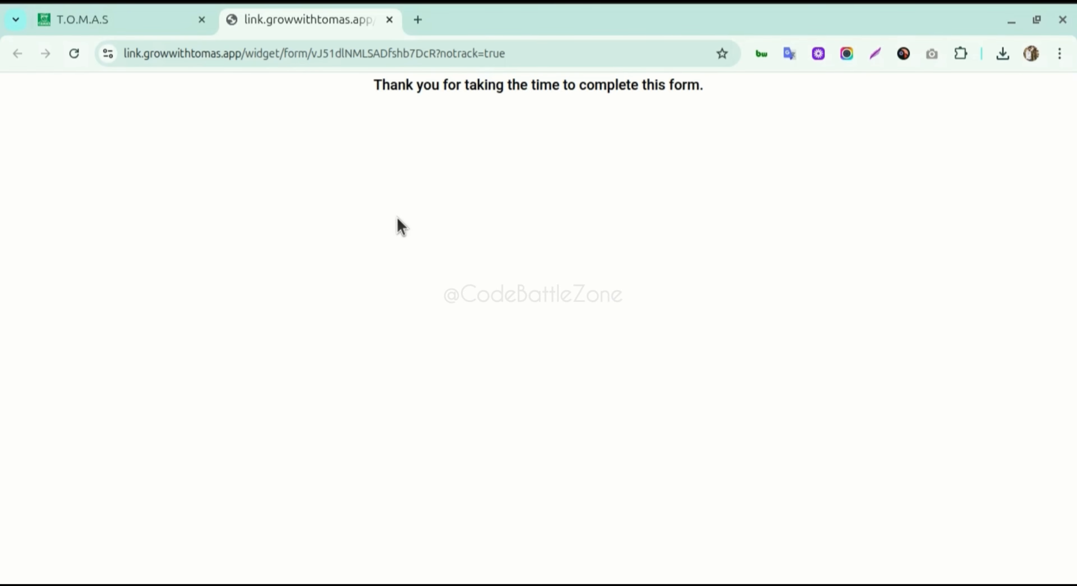
# - Open the First Name field's Text settings in the Contact Form builder
pyautogui.click(141, 23)
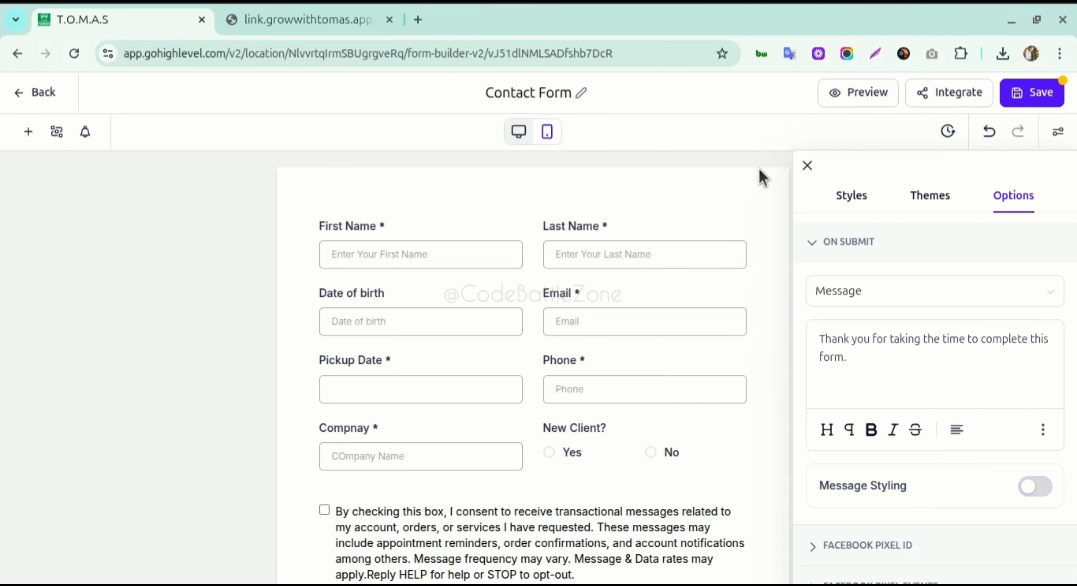
pyautogui.click(807, 166)
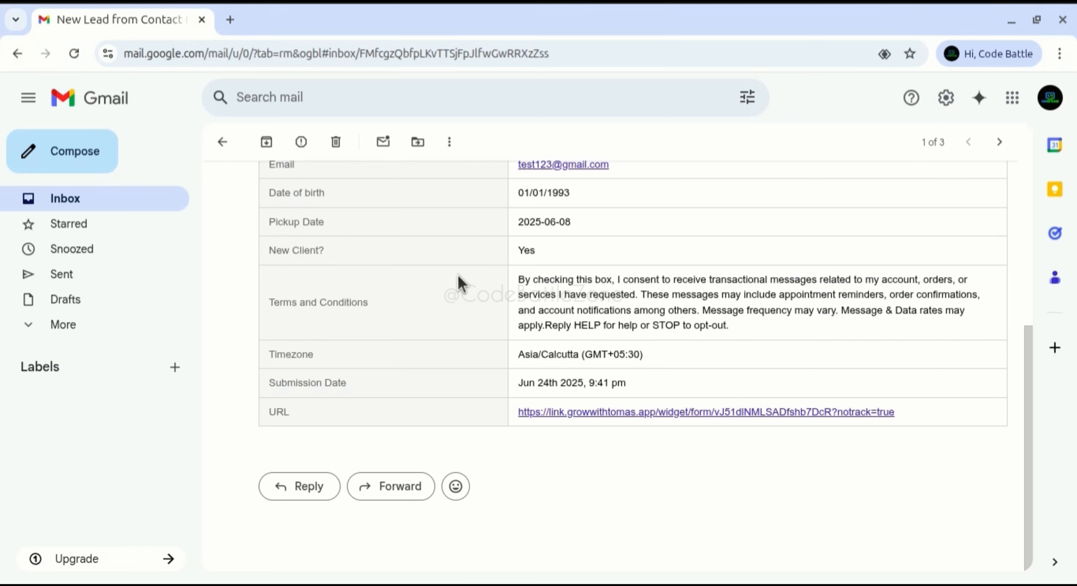
pyautogui.scroll(3, 459, 282)
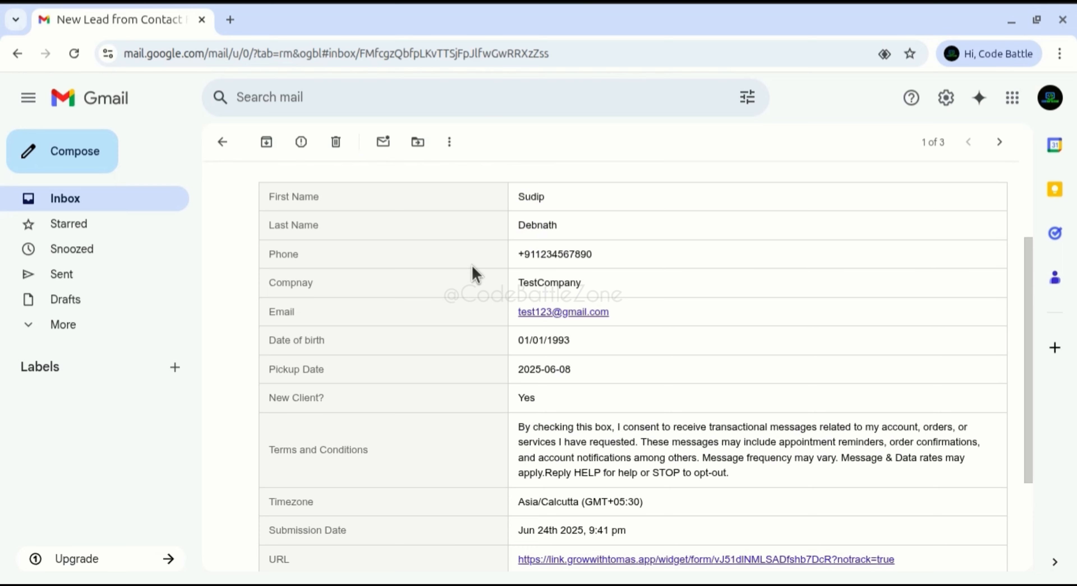
# - Bring the HighLevel Contact Form builder window back in front of Gmail
pyautogui.hotkey('alt', 'Tab')
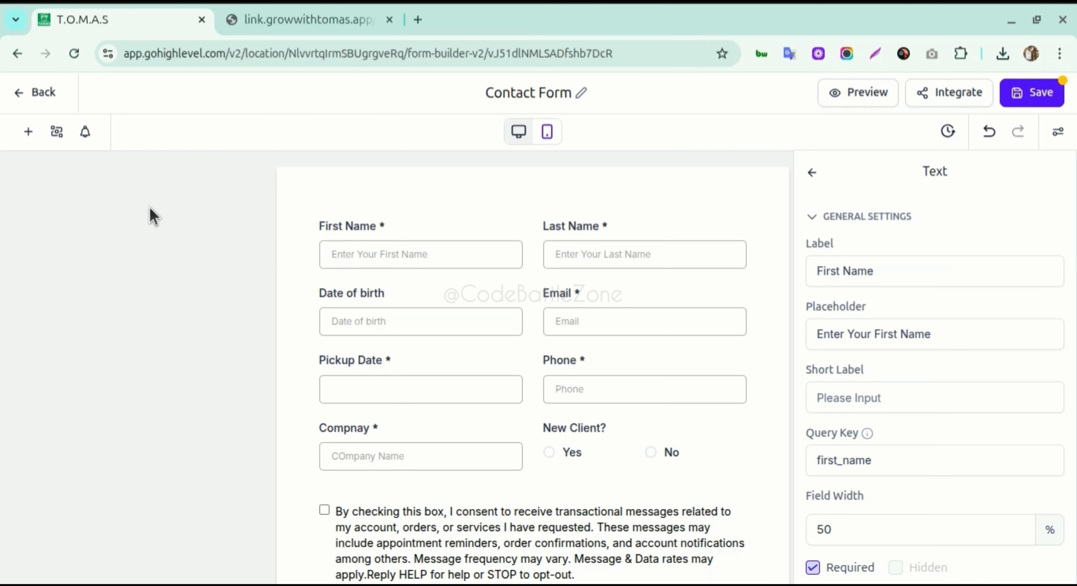
# - Exit the form builder without saving and open the Contacts list
pyautogui.click(44, 95)
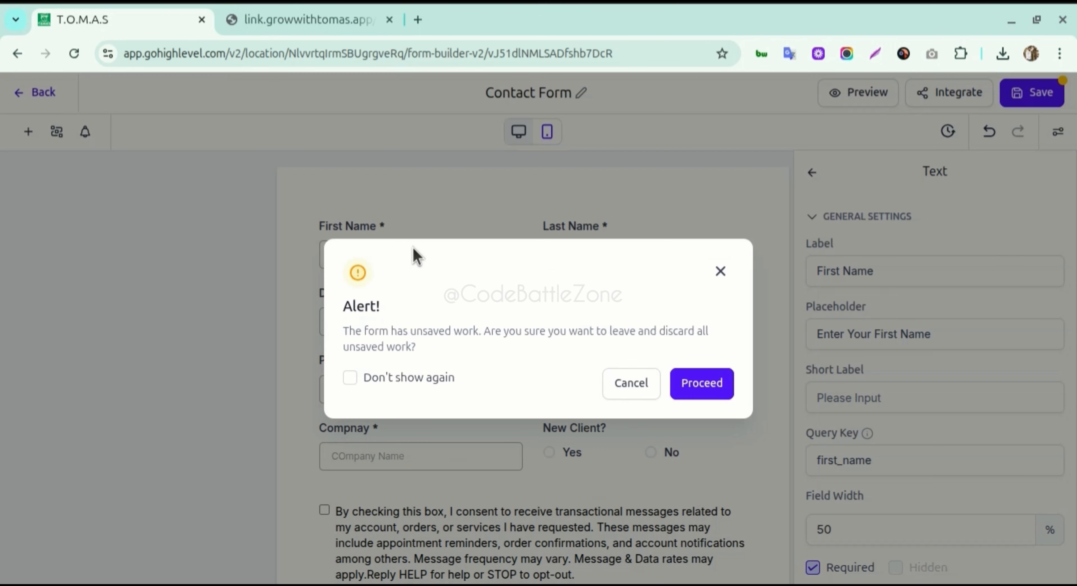
pyautogui.click(701, 383)
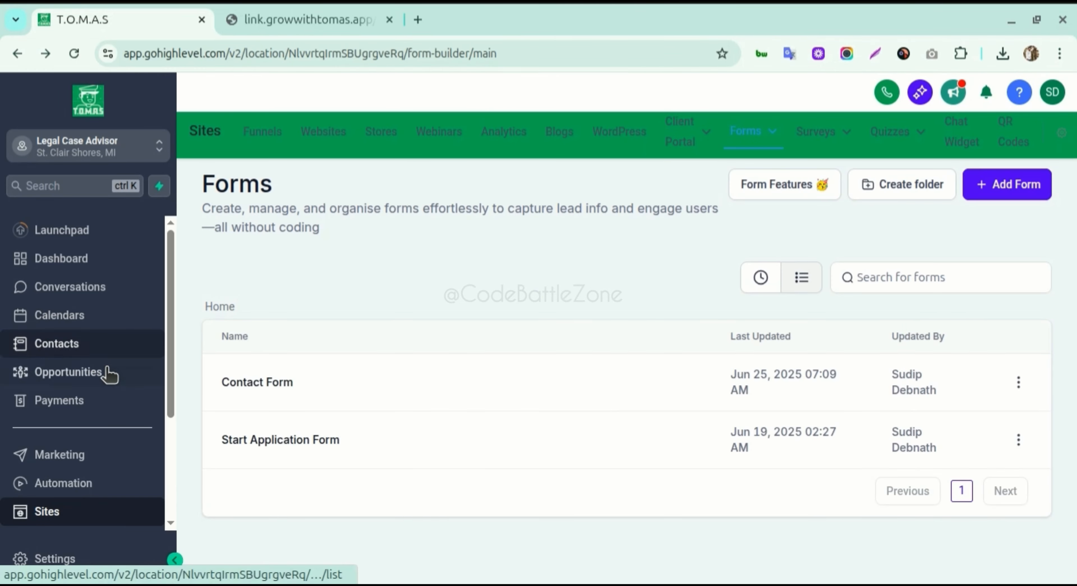
pyautogui.click(56, 344)
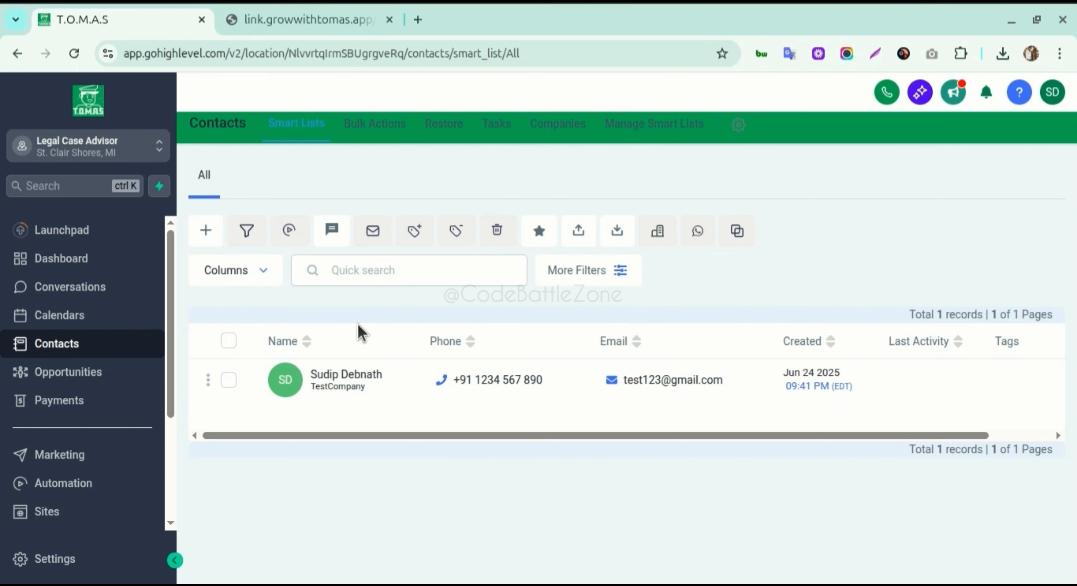
pyautogui.click(339, 376)
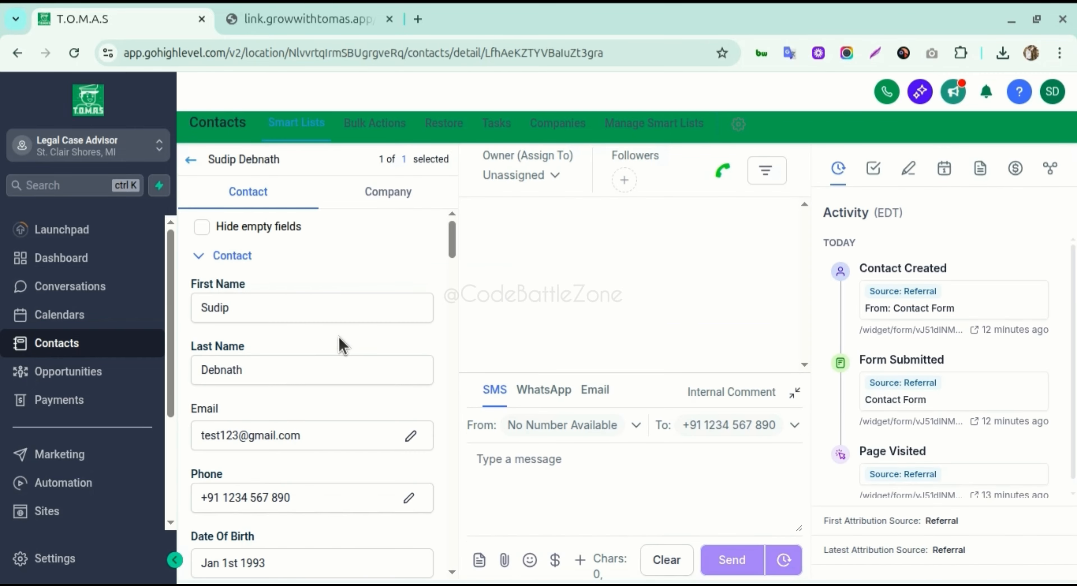
pyautogui.scroll(-1, 339, 367)
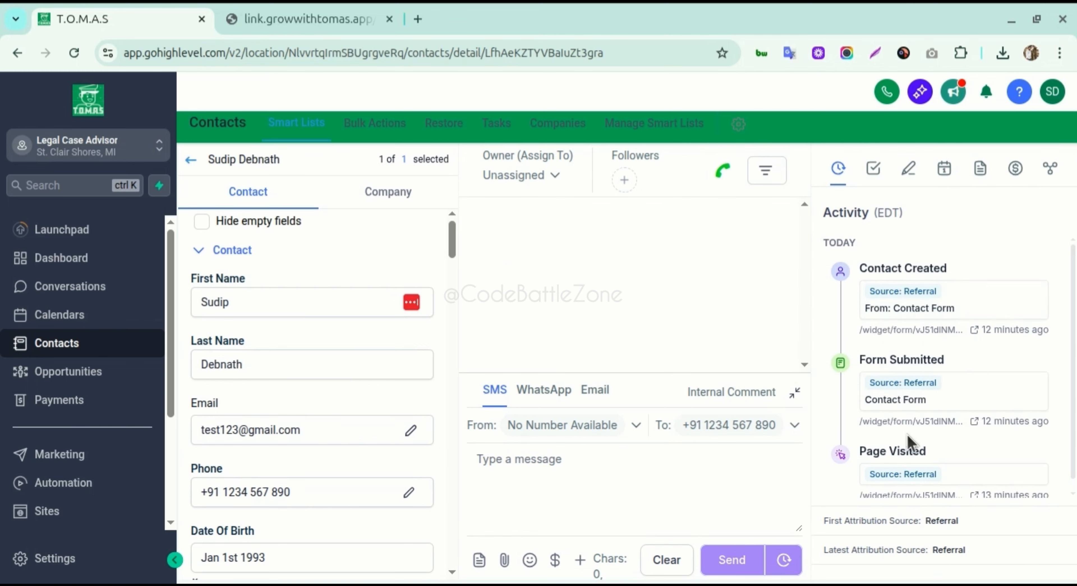
pyautogui.scroll(-1, 949, 445)
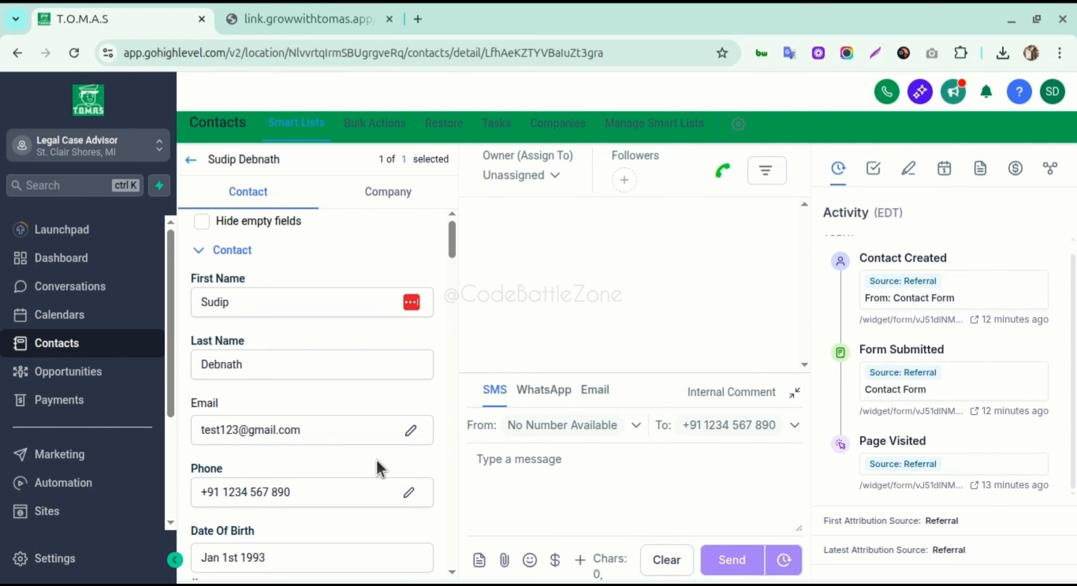
pyautogui.scroll(-3, 300, 518)
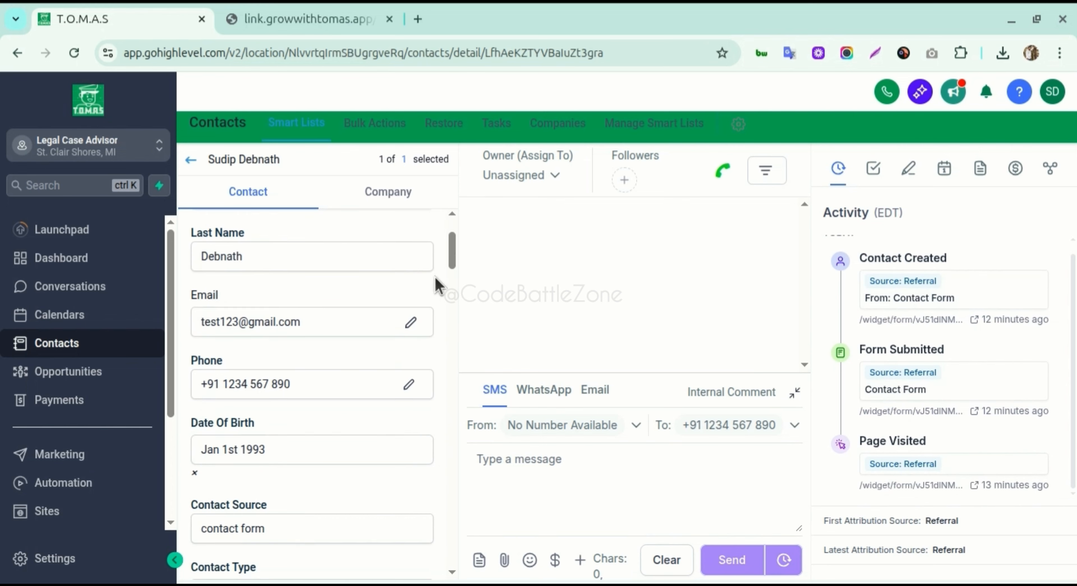
pyautogui.moveTo(454, 254); pyautogui.dragTo(453, 243)
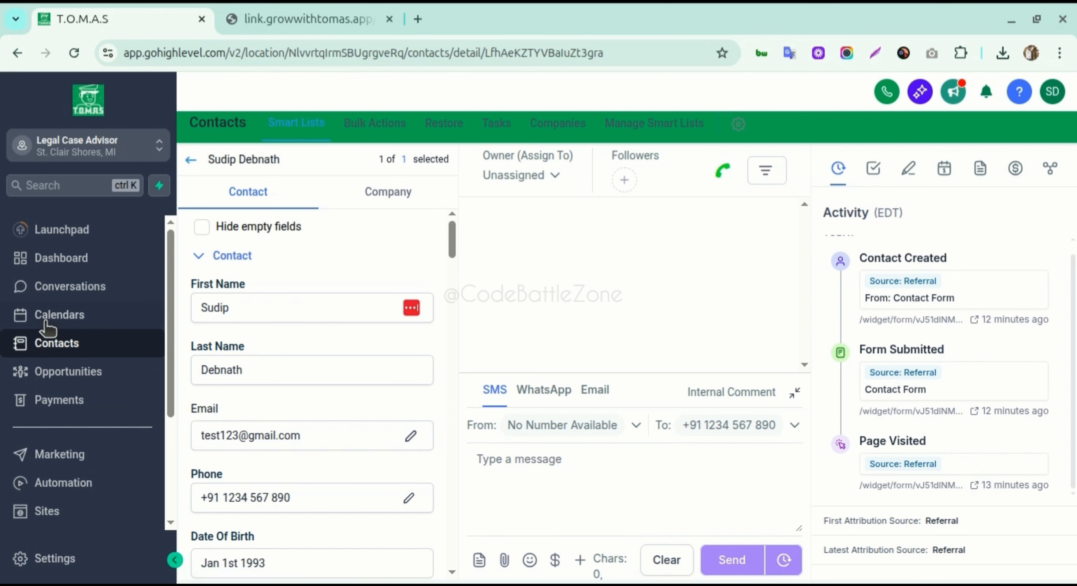
pyautogui.click(191, 160)
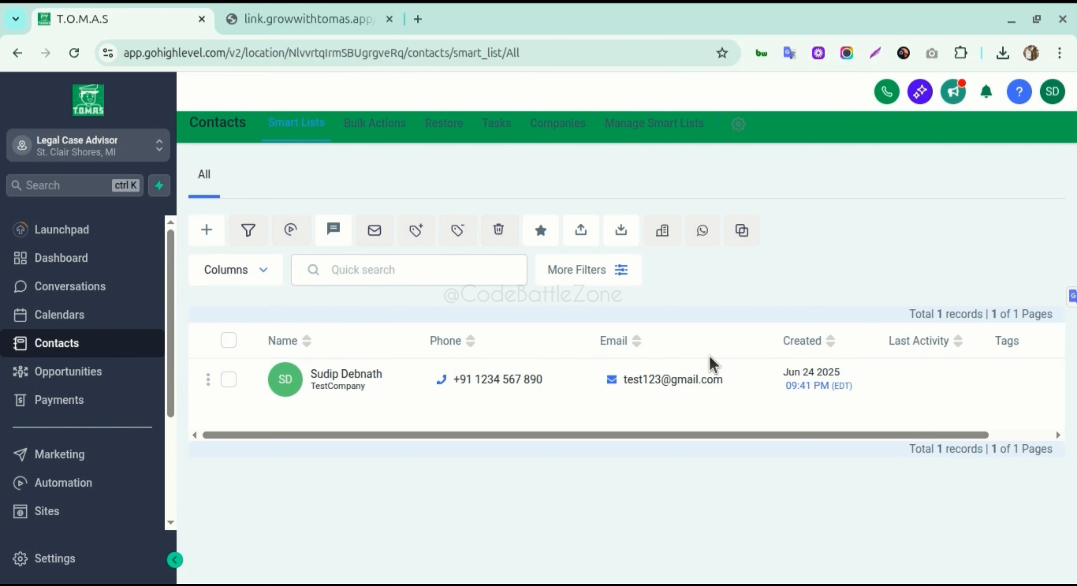
pyautogui.click(269, 280)
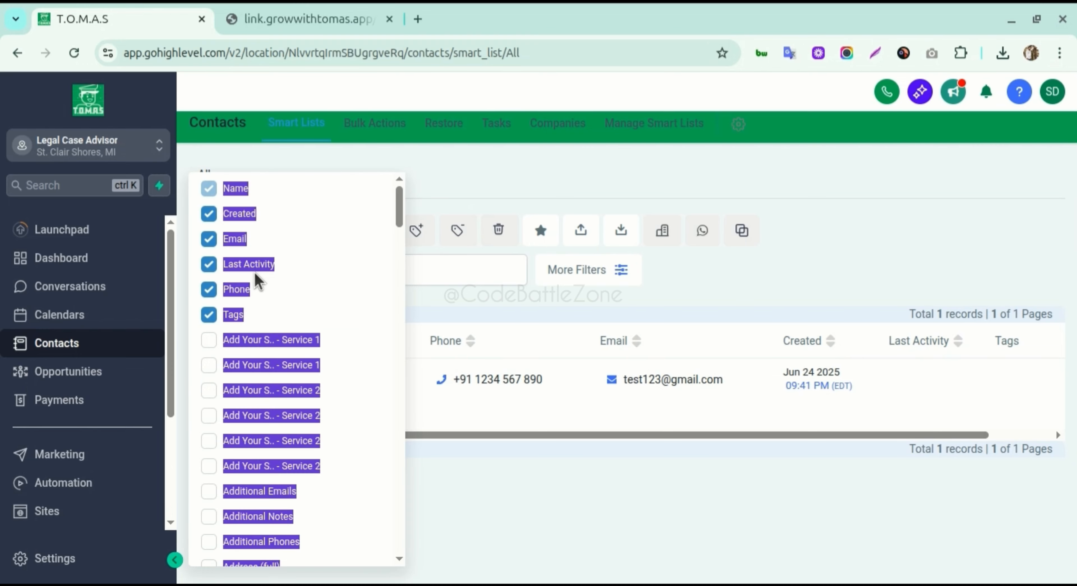
pyautogui.click(380, 308)
pyautogui.click(272, 278)
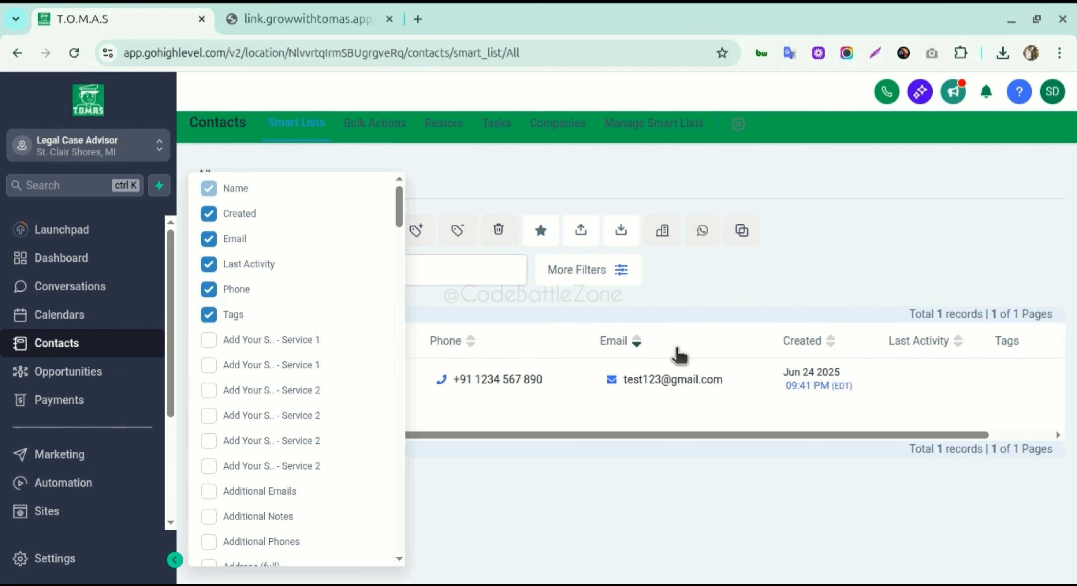
pyautogui.click(469, 303)
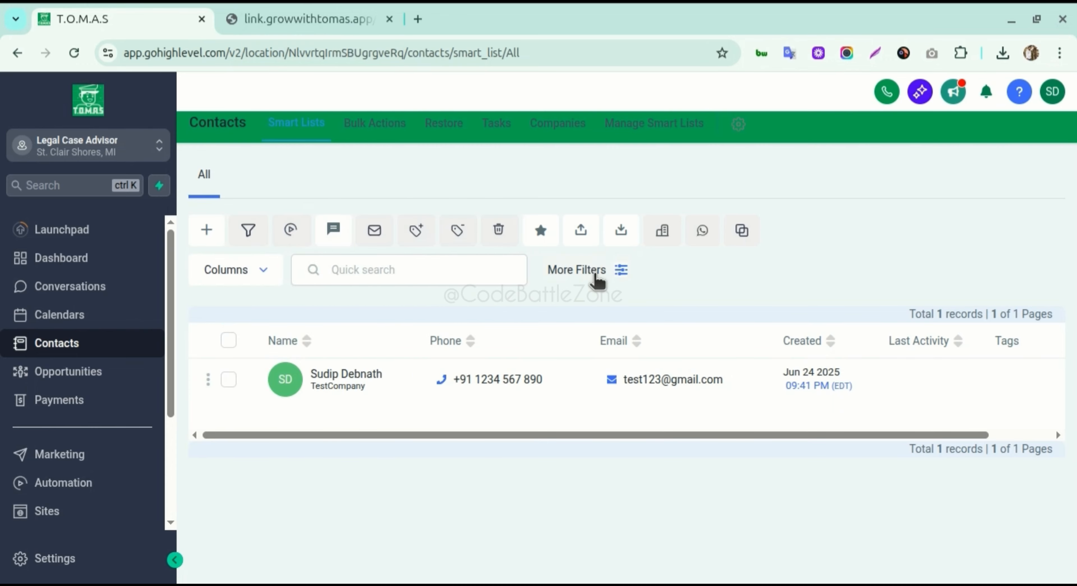
pyautogui.click(620, 273)
pyautogui.click(671, 301)
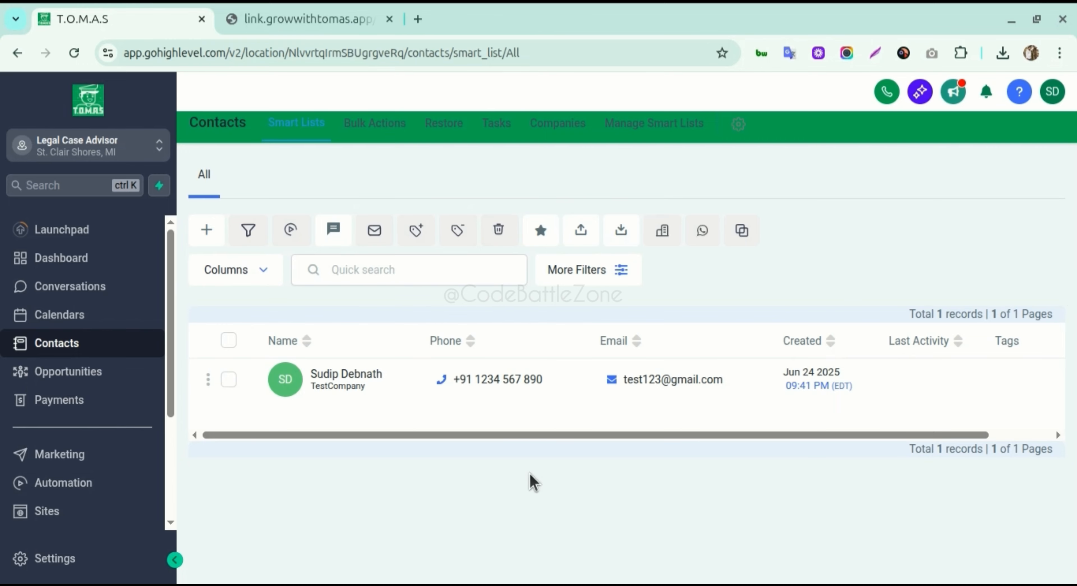
# - Go to Sites and bring up the Forms page with its list of forms
pyautogui.click(106, 510)
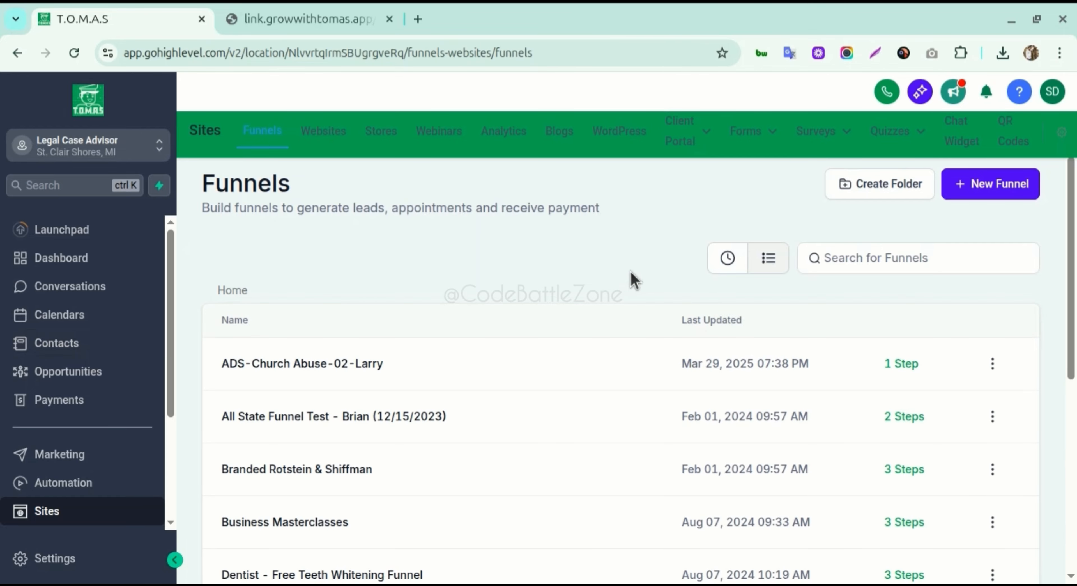
pyautogui.moveTo(745, 132)
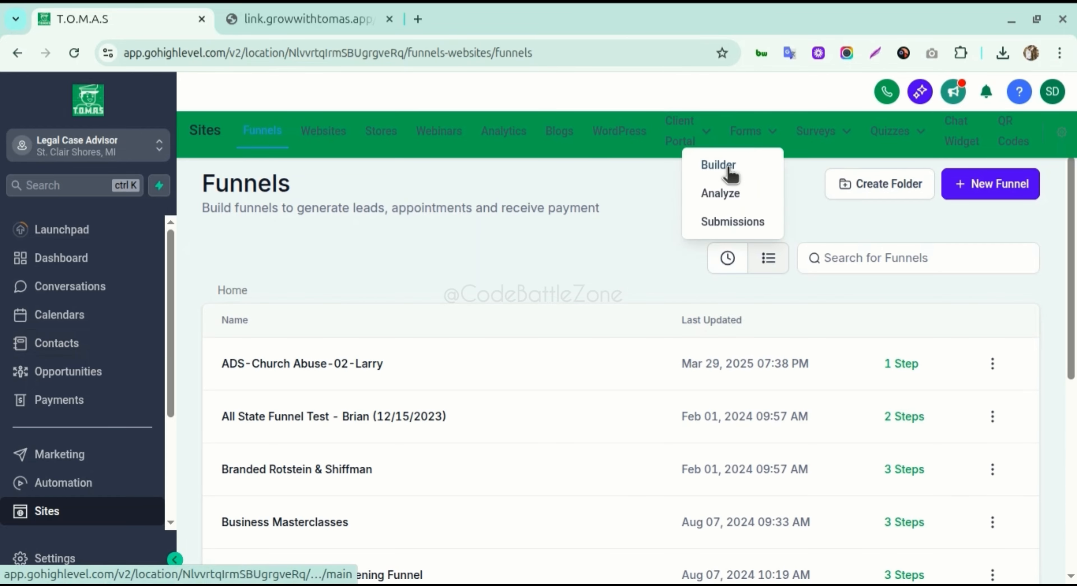
pyautogui.click(730, 173)
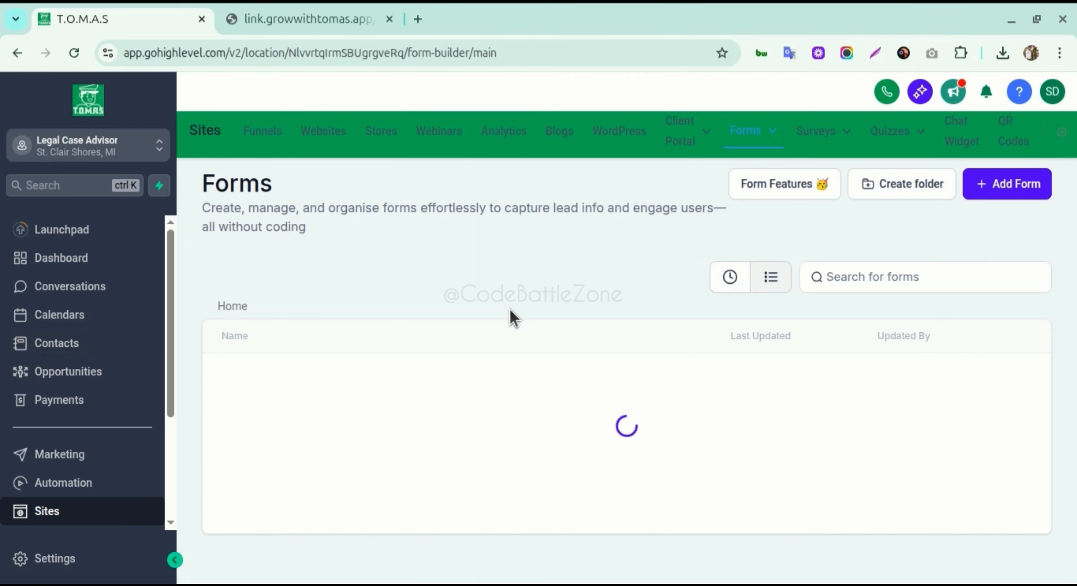
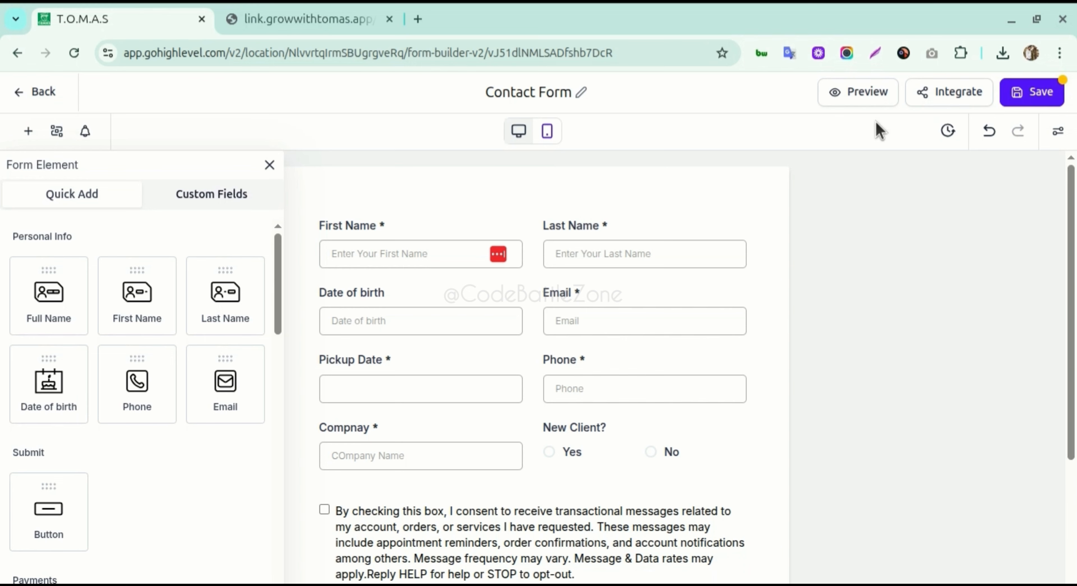
# - Copy the Contact Form's Inline embed code from the Integrate options
pyautogui.click(942, 99)
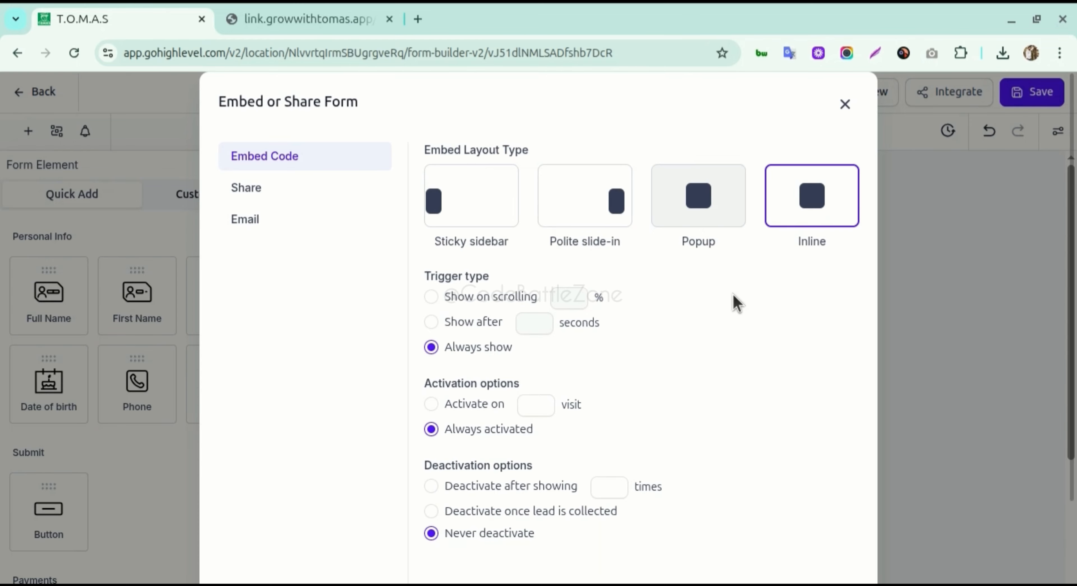
pyautogui.scroll(-3, 732, 294)
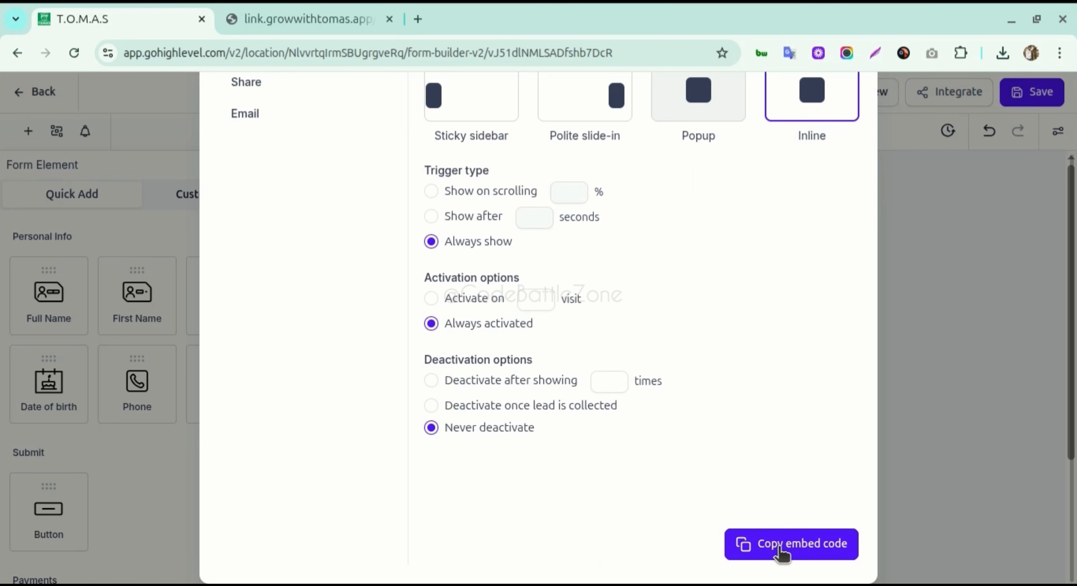
pyautogui.click(781, 556)
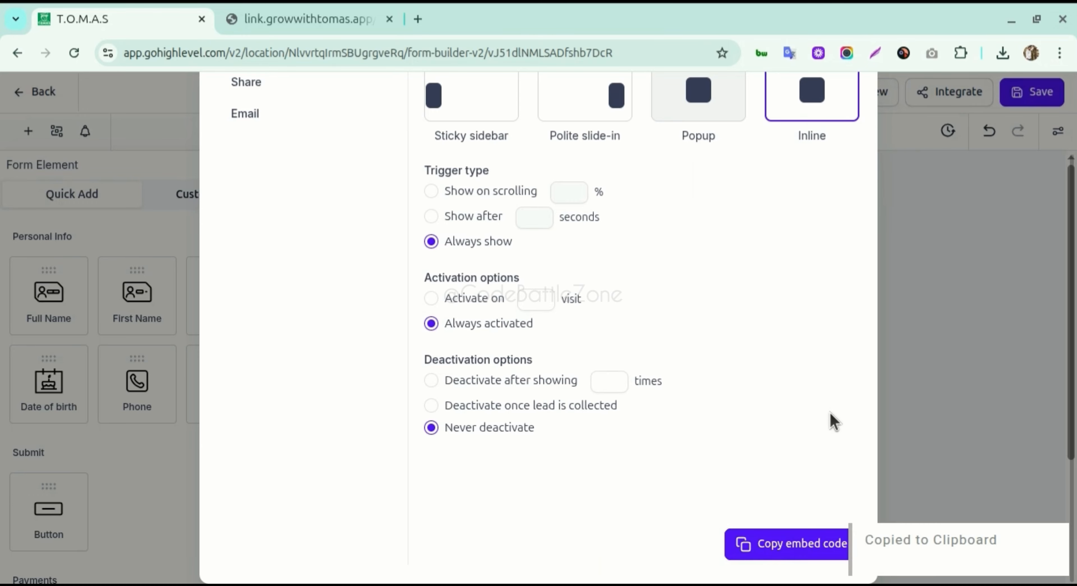
pyautogui.scroll(3, 817, 362)
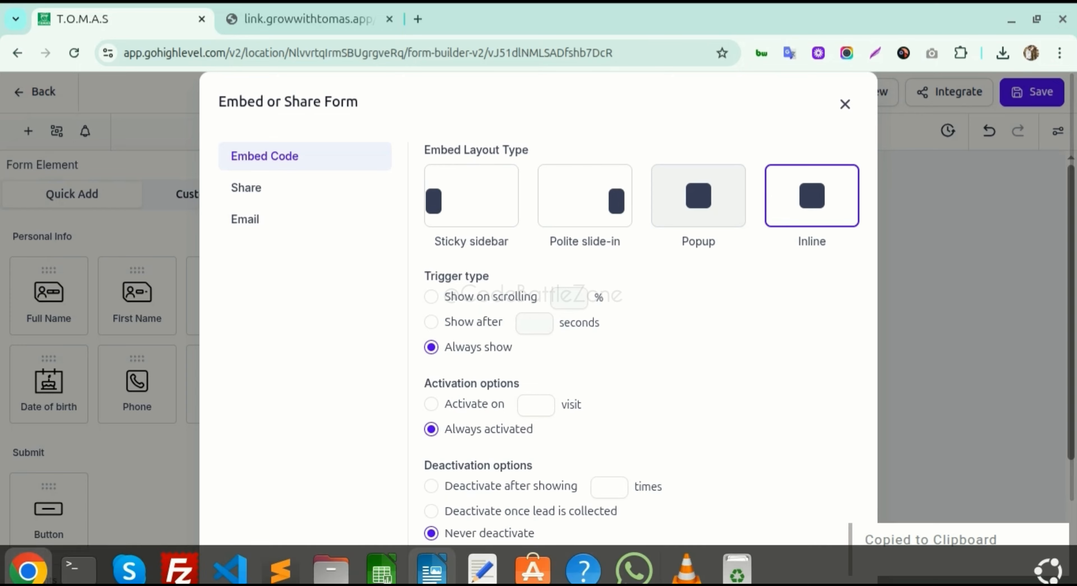
pyautogui.click(284, 558)
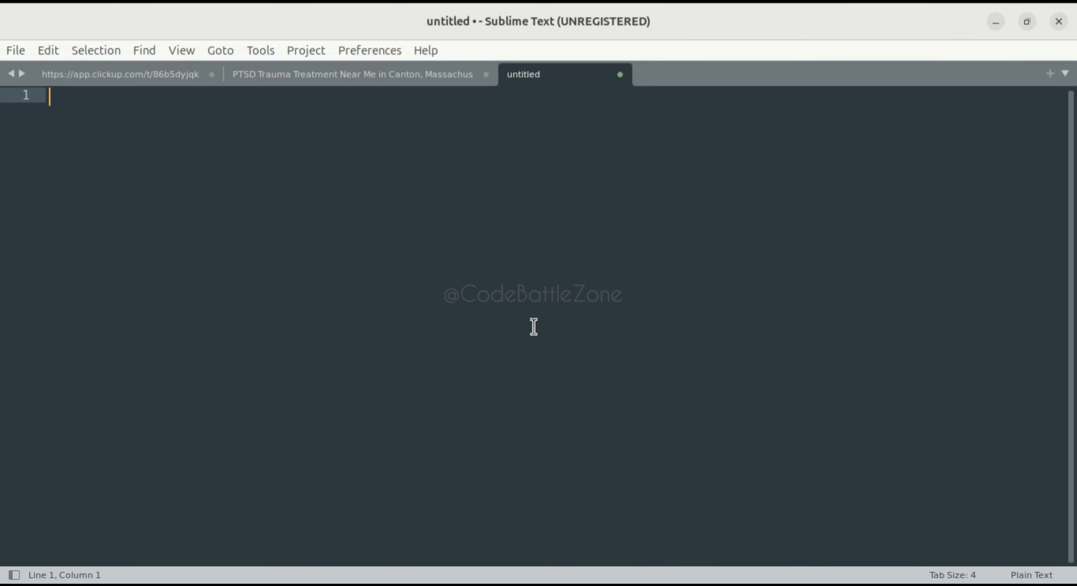
# - Paste the embed code into a new Sublime Text window and copy all 19 lines
pyautogui.hotkey('ctrl', 'n')
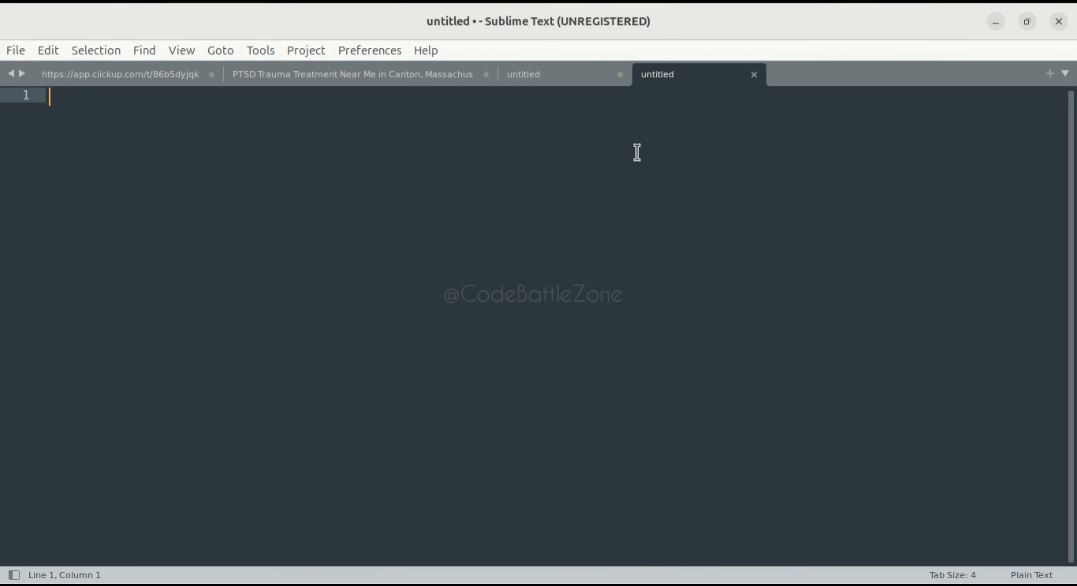
pyautogui.moveTo(686, 80); pyautogui.dragTo(681, 146)
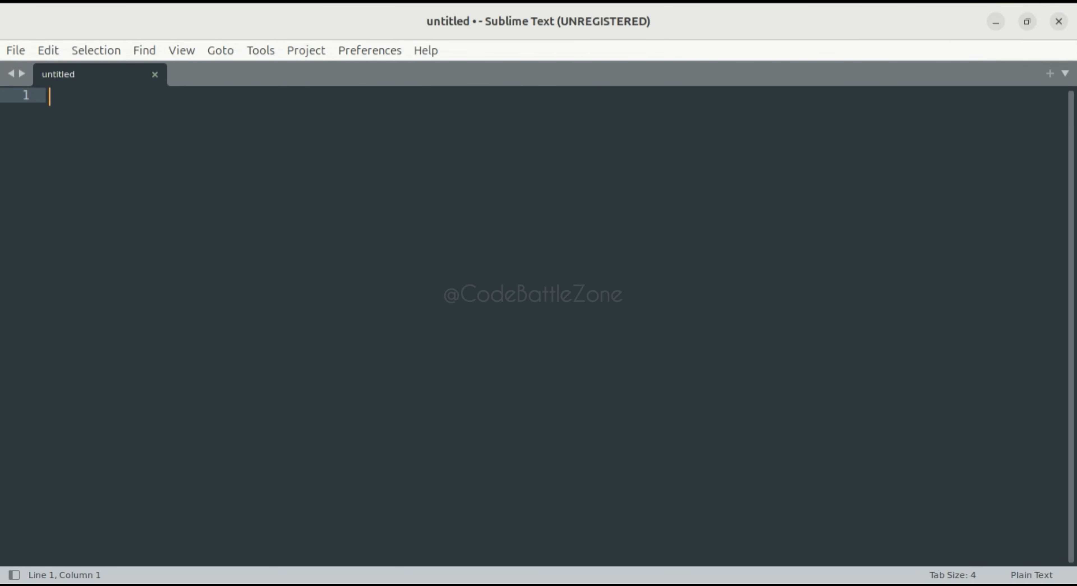
pyautogui.hotkey('ctrl', 'v')
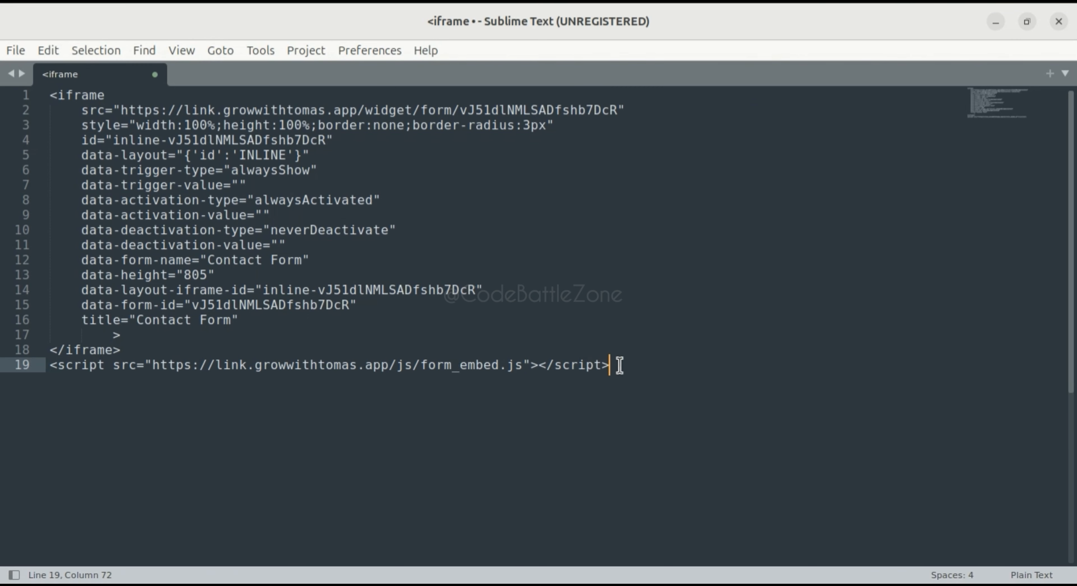
pyautogui.moveTo(620, 365); pyautogui.dragTo(24, 92)
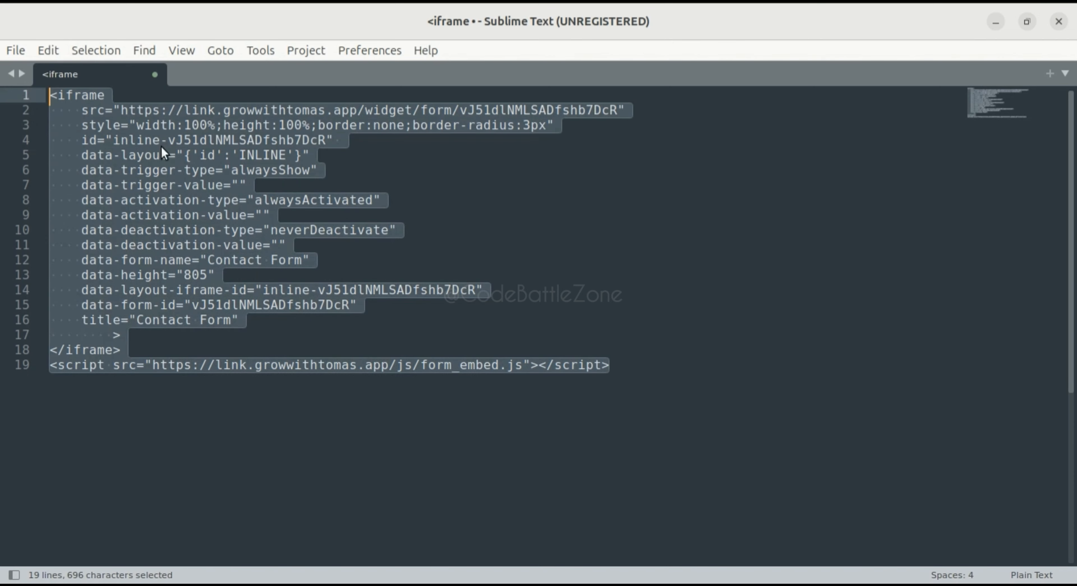
pyautogui.hotkey('ctrl', 'c')
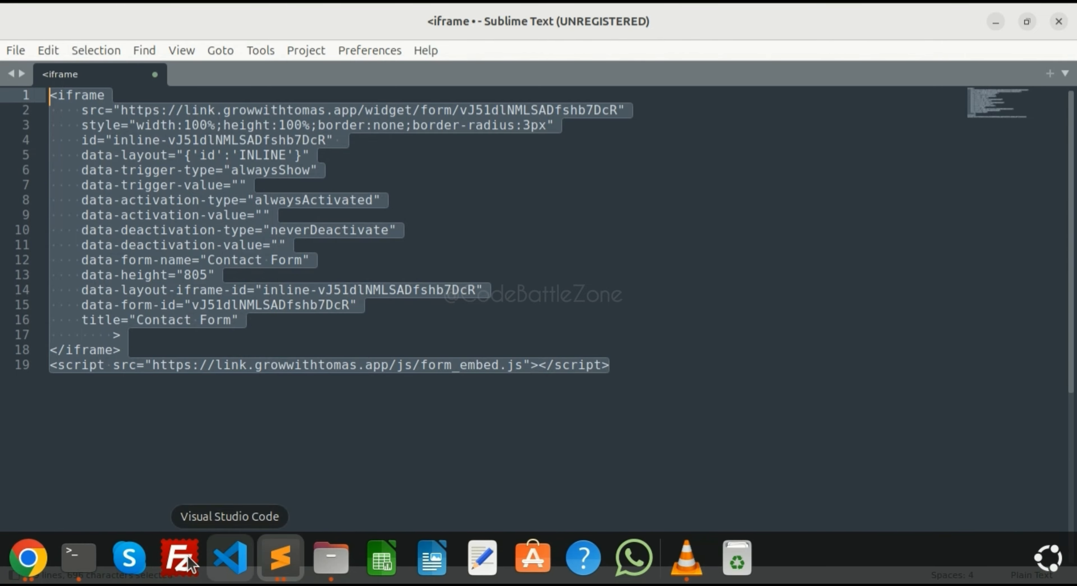
# - In a new Terminal tab, change into the /var/www/html folder
pyautogui.click(82, 556)
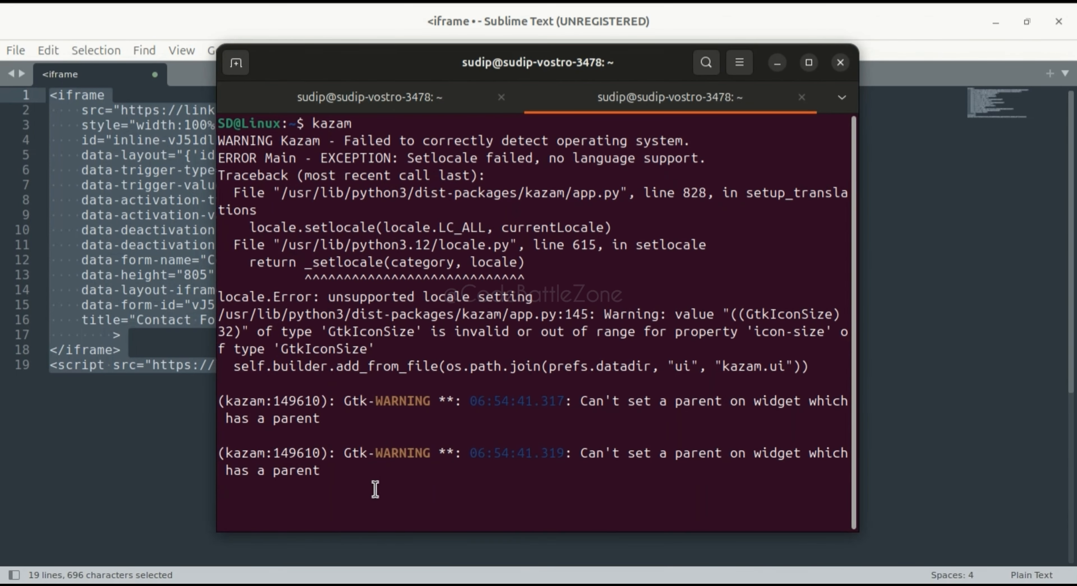
pyautogui.hotkey('ctrl', 'shift', 't')
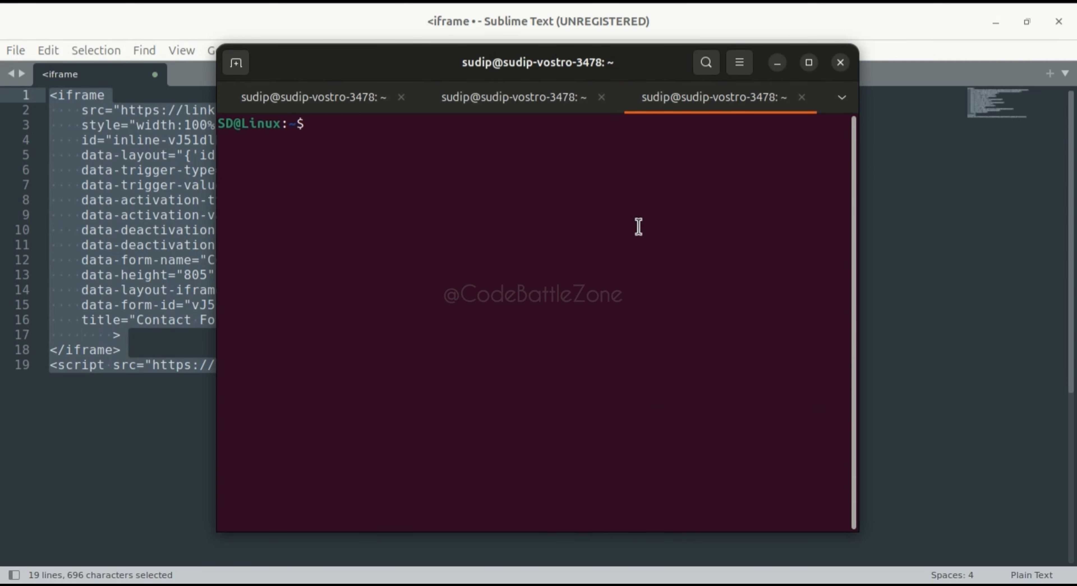
pyautogui.write('cd /var/w')
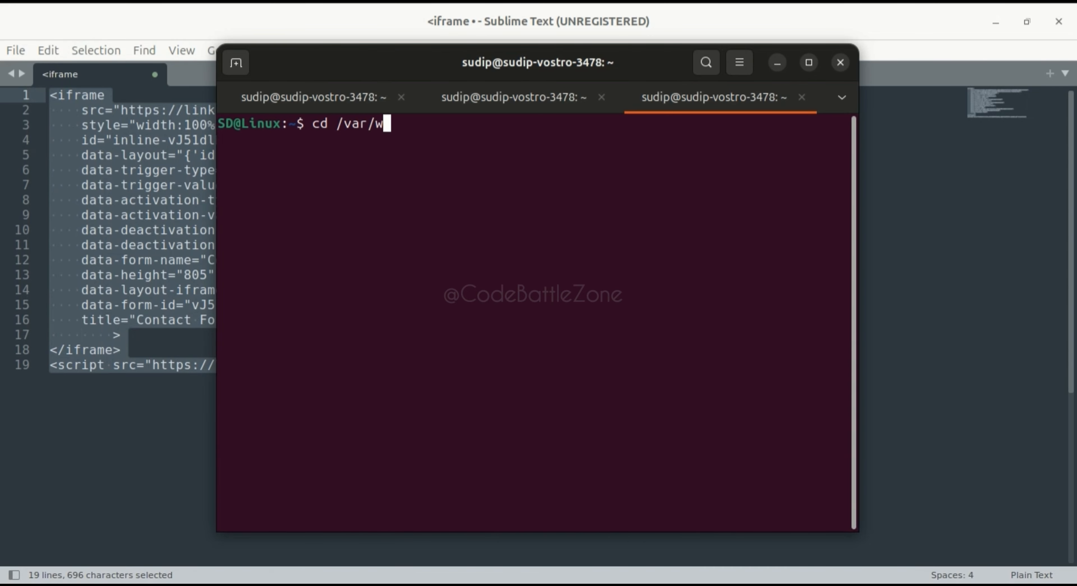
pyautogui.write('ww/html/')
pyautogui.press('Return')
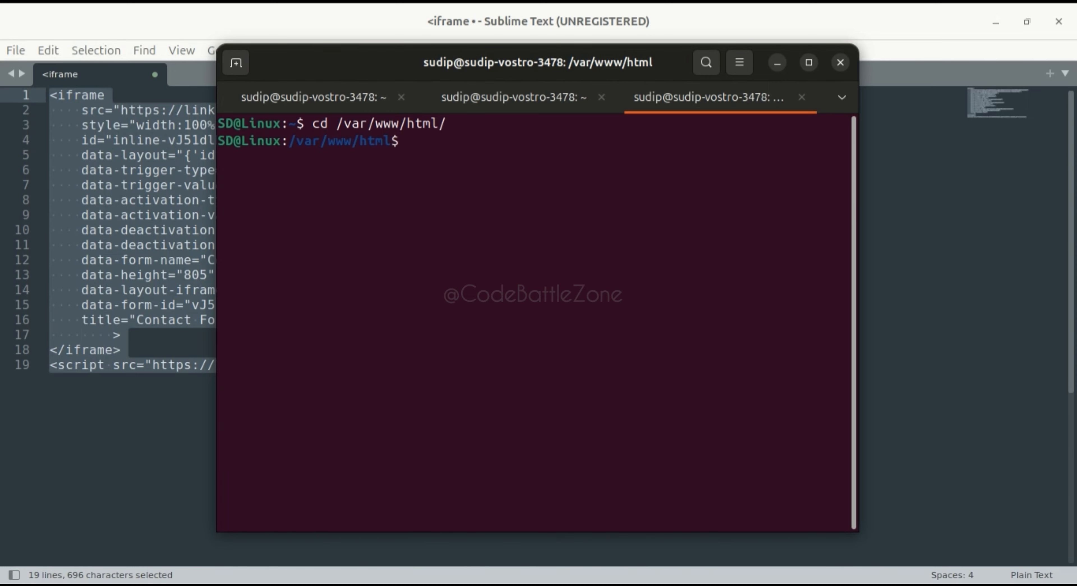
# - Create ghl_form.php with touch and open it in nano
pyautogui.write('touch ghl_f')
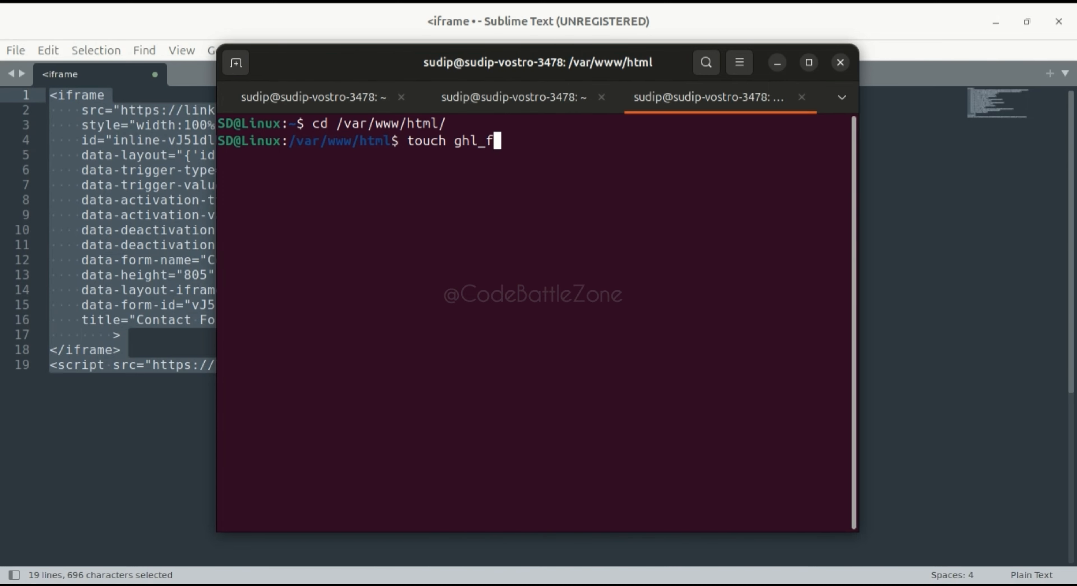
pyautogui.write('orm.php')
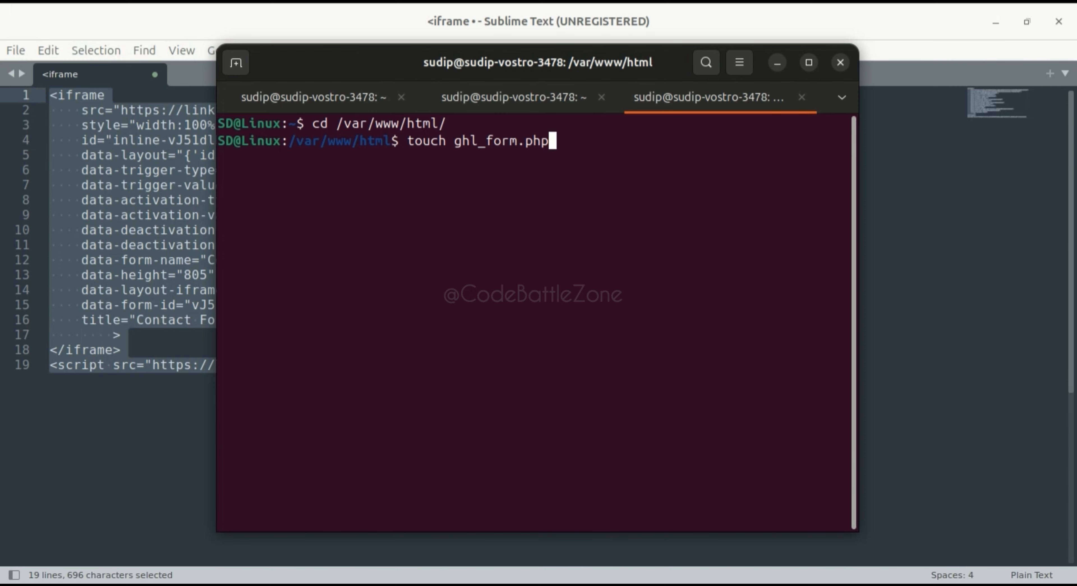
pyautogui.press('Return')
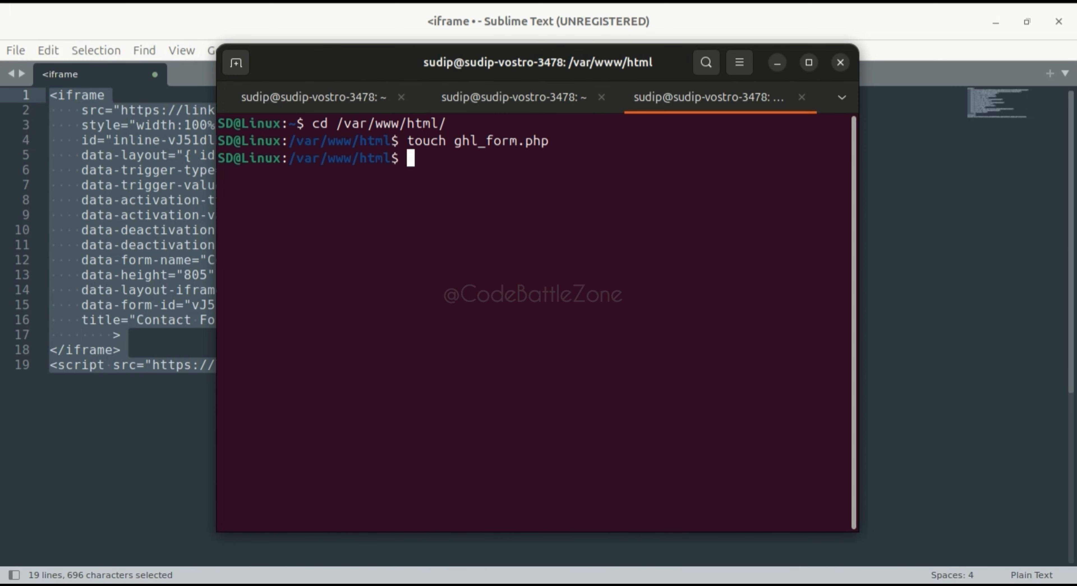
pyautogui.write('nano g')
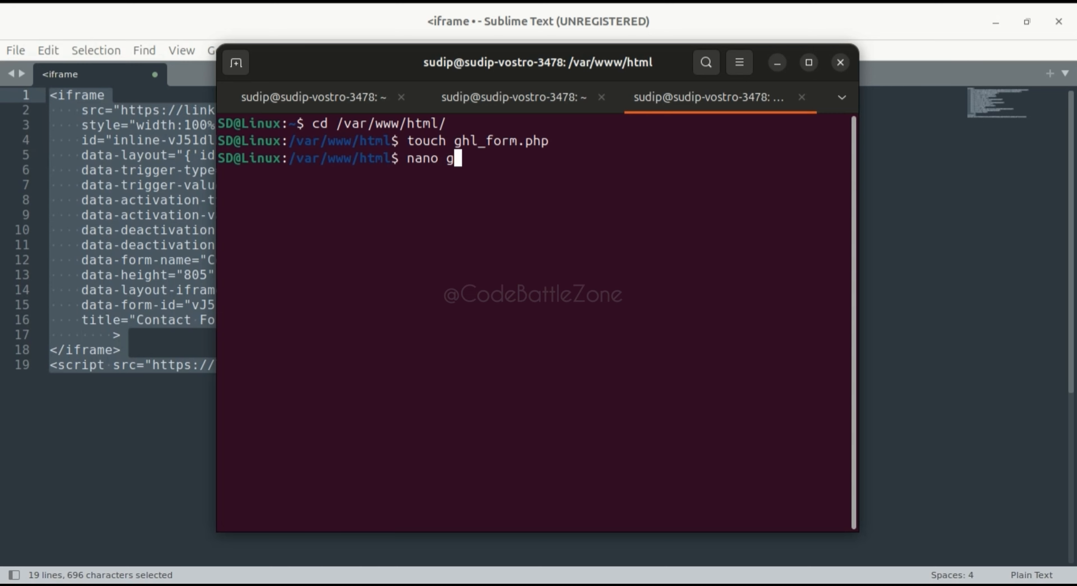
pyautogui.write('hl')
pyautogui.press('Tab')
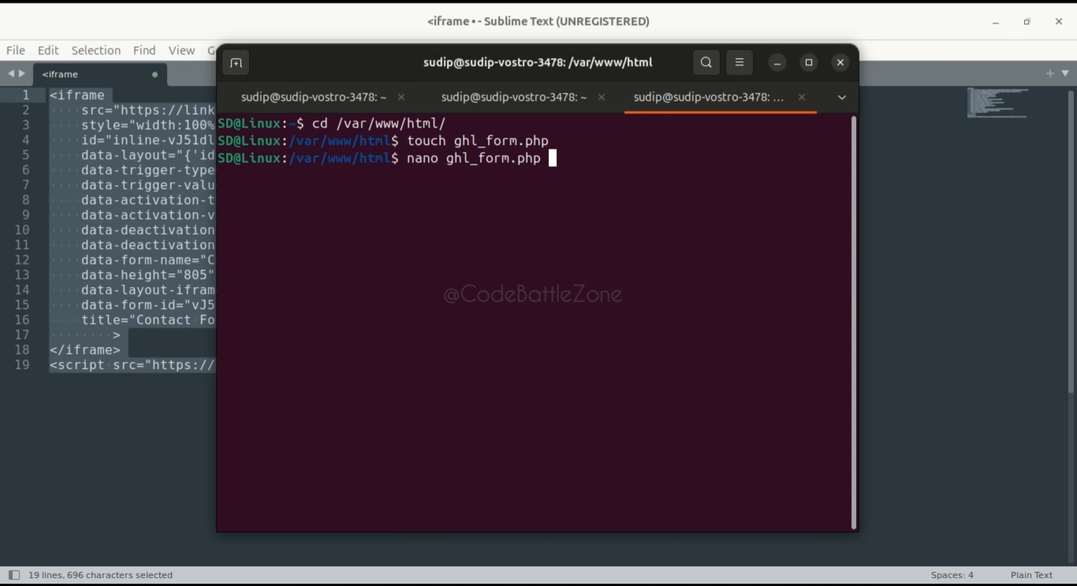
pyautogui.press('Return')
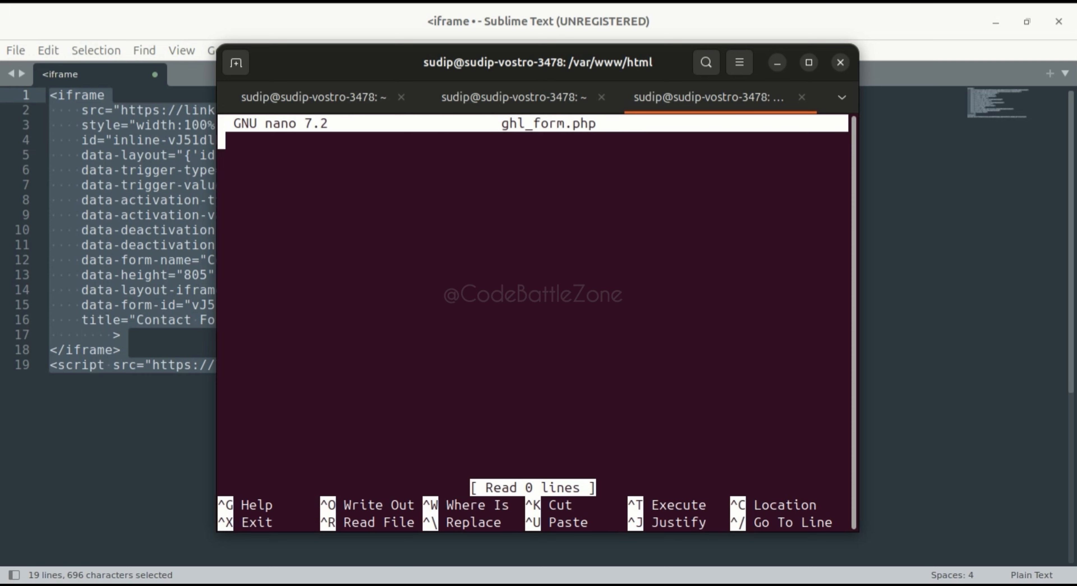
# - Remove the stray '<' in nano and copy all the embed code again from Sublime Text
pyautogui.write('<')
pyautogui.press('BackSpace')
pyautogui.click(101, 255)
pyautogui.hotkey('ctrl', 'a')
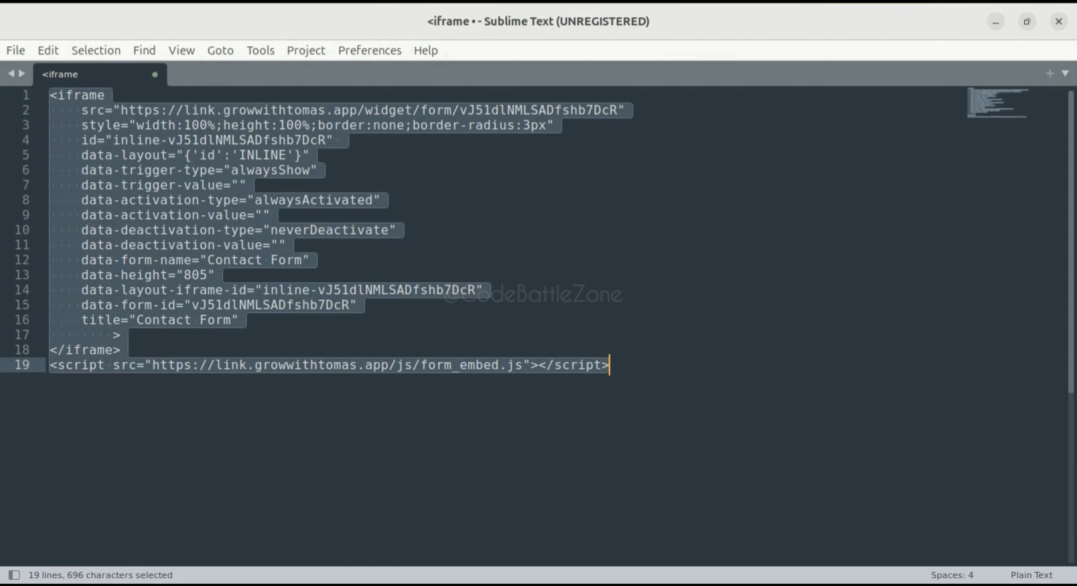
pyautogui.hotkey('ctrl', 'c')
pyautogui.hotkey('alt', 'Tab')
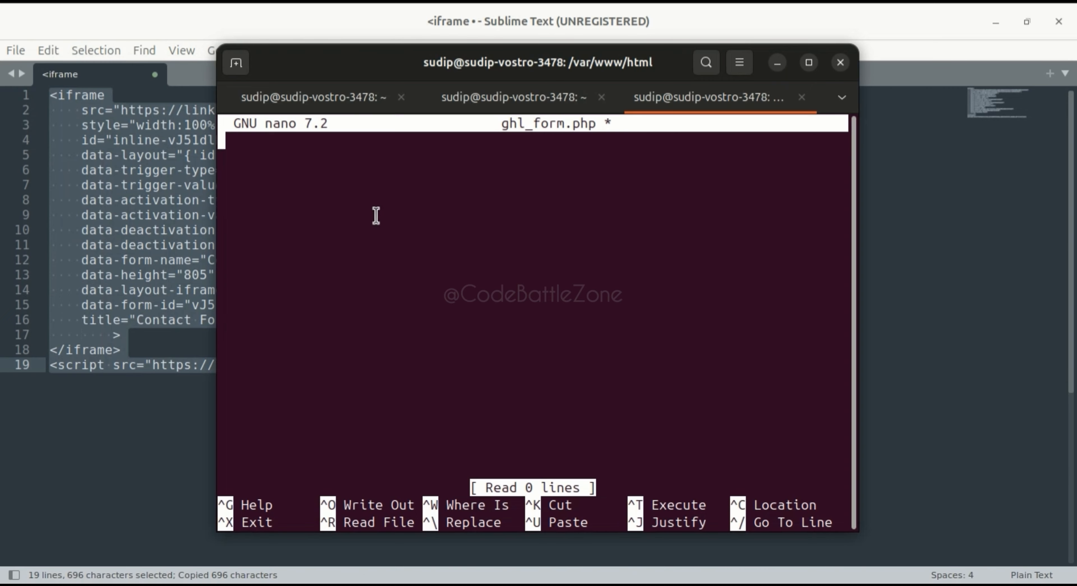
# - Paste the embed code into ghl_form.php, save it, and exit nano
pyautogui.hotkey('ctrl', 'shift', 'v')
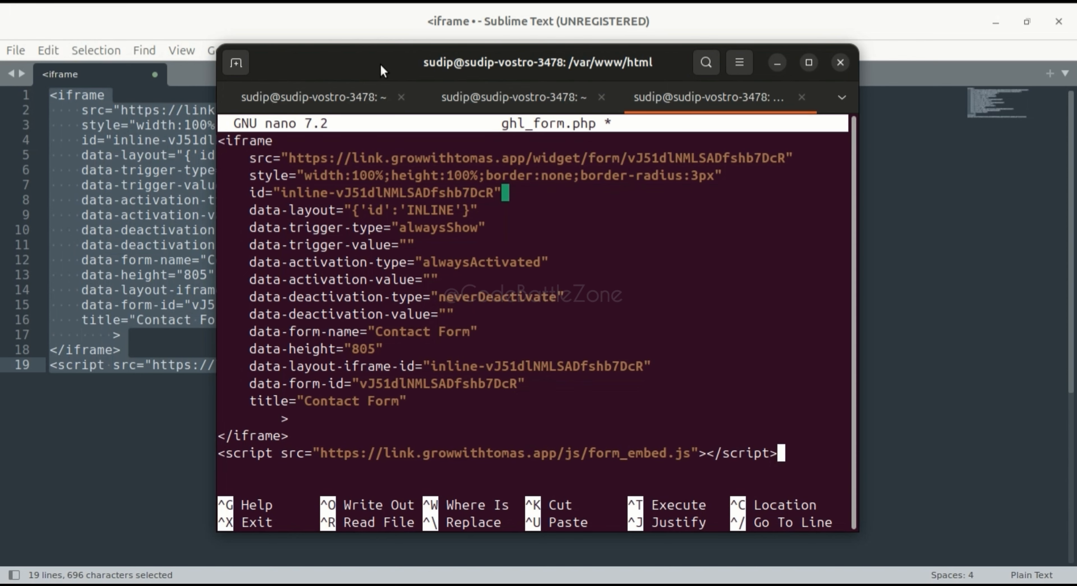
pyautogui.moveTo(382, 70); pyautogui.dragTo(406, 73)
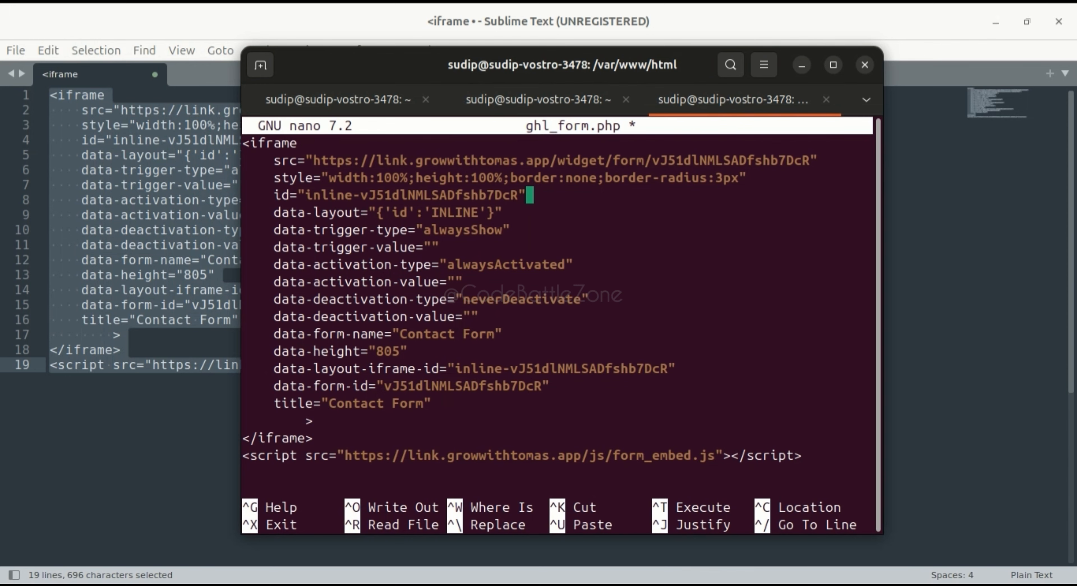
pyautogui.hotkey('ctrl', 'o')
pyautogui.press('Return')
pyautogui.hotkey('ctrl', 'x')
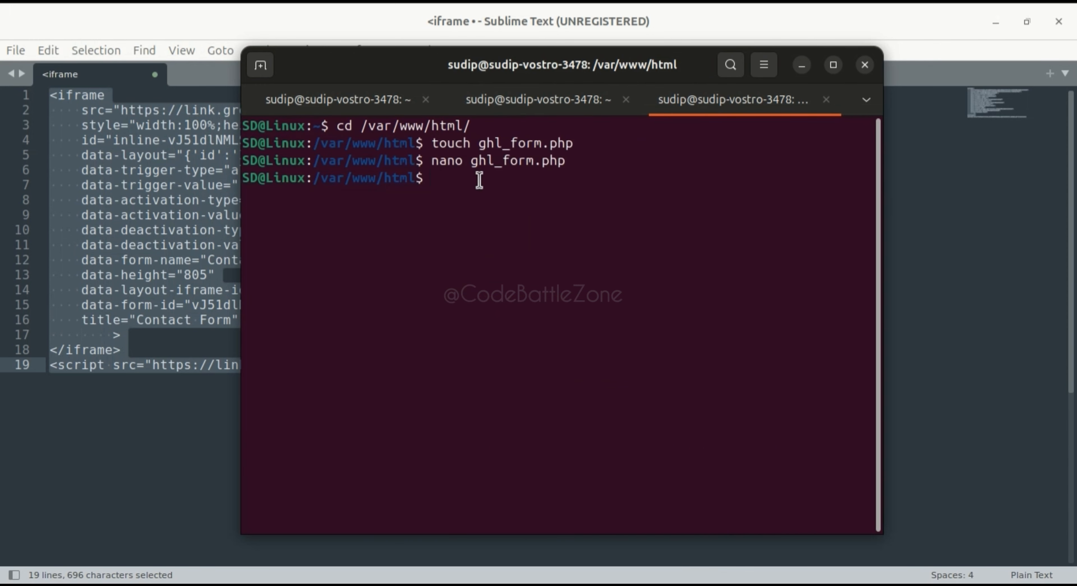
# - Enter the partial address localhost/ghl in a new Chrome tab
pyautogui.moveTo(167, 569)
pyautogui.click(38, 555)
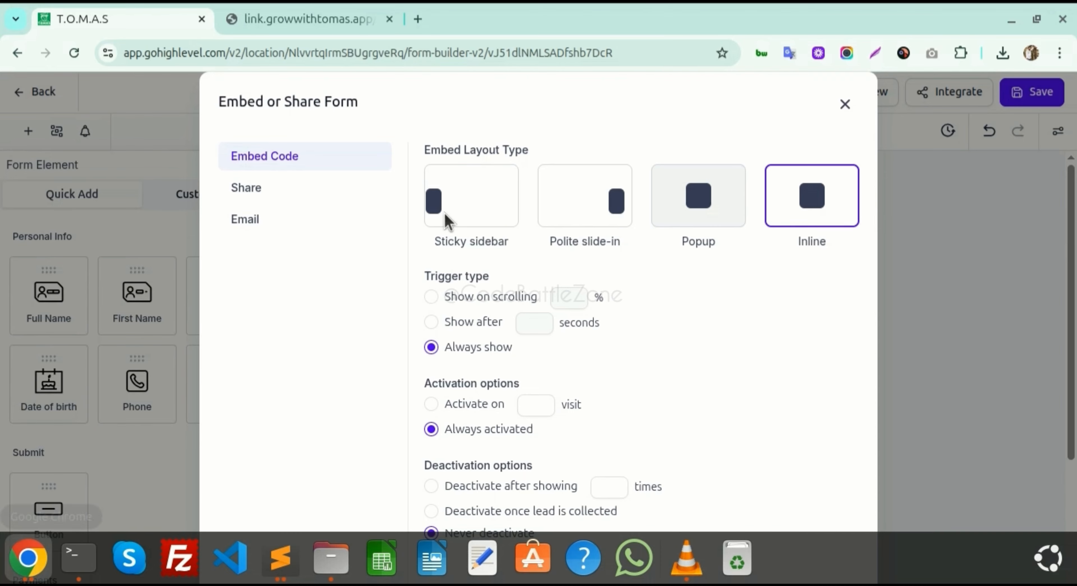
pyautogui.click(418, 19)
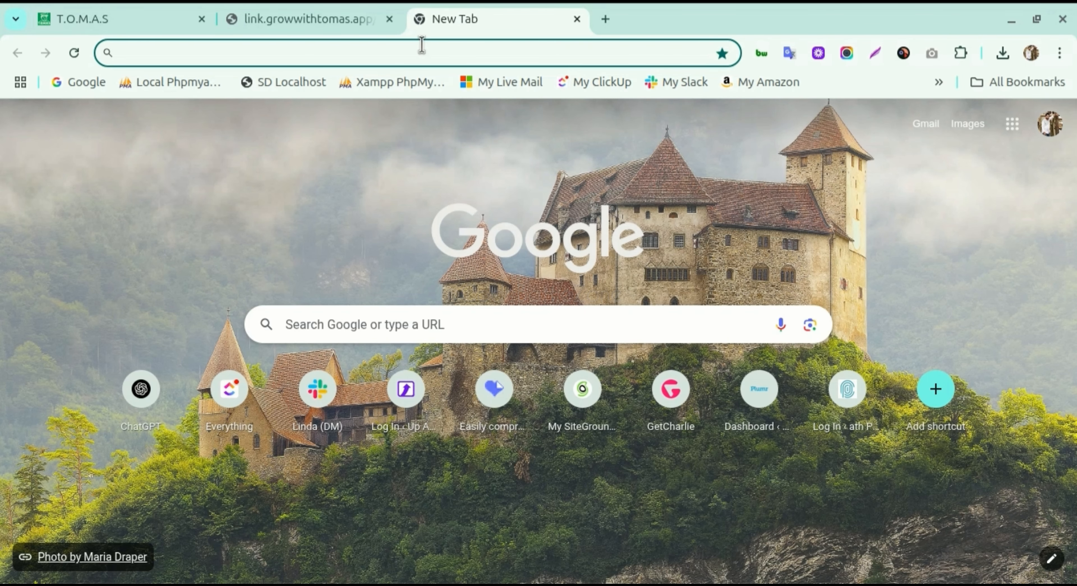
pyautogui.write('local')
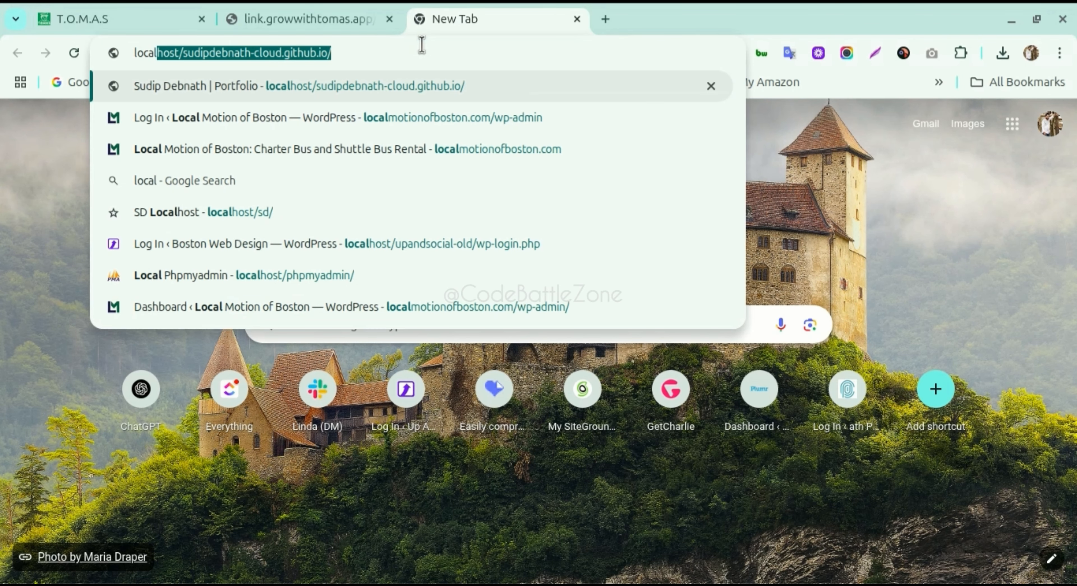
pyautogui.write('host')
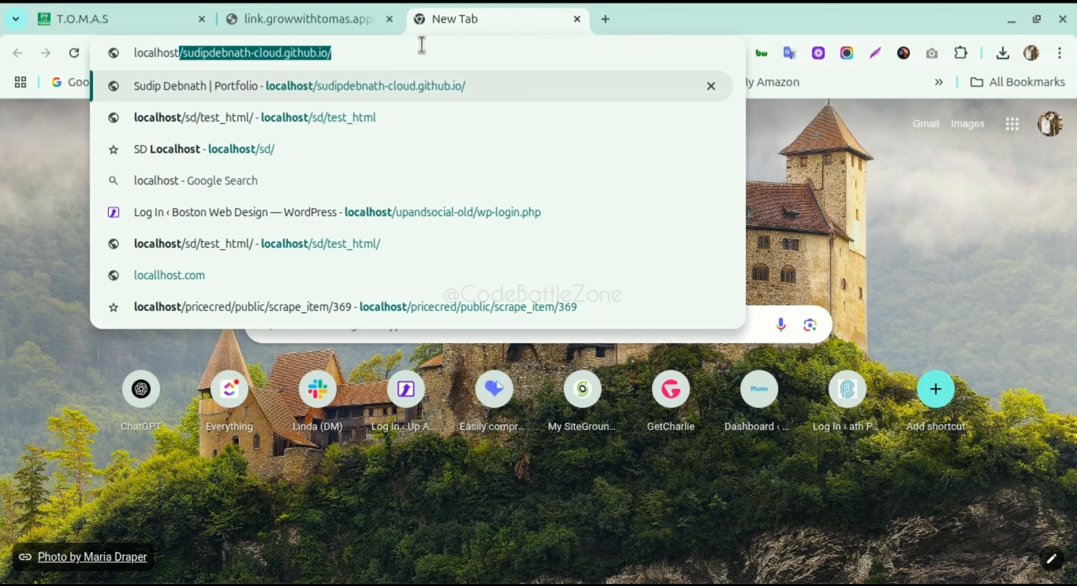
pyautogui.press('Delete')
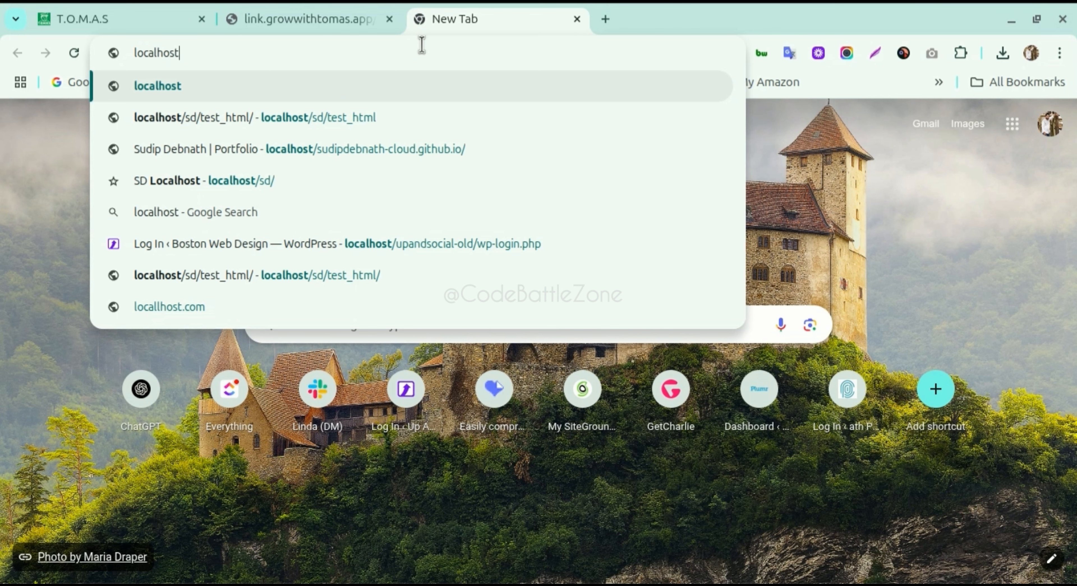
pyautogui.write('/ghl')
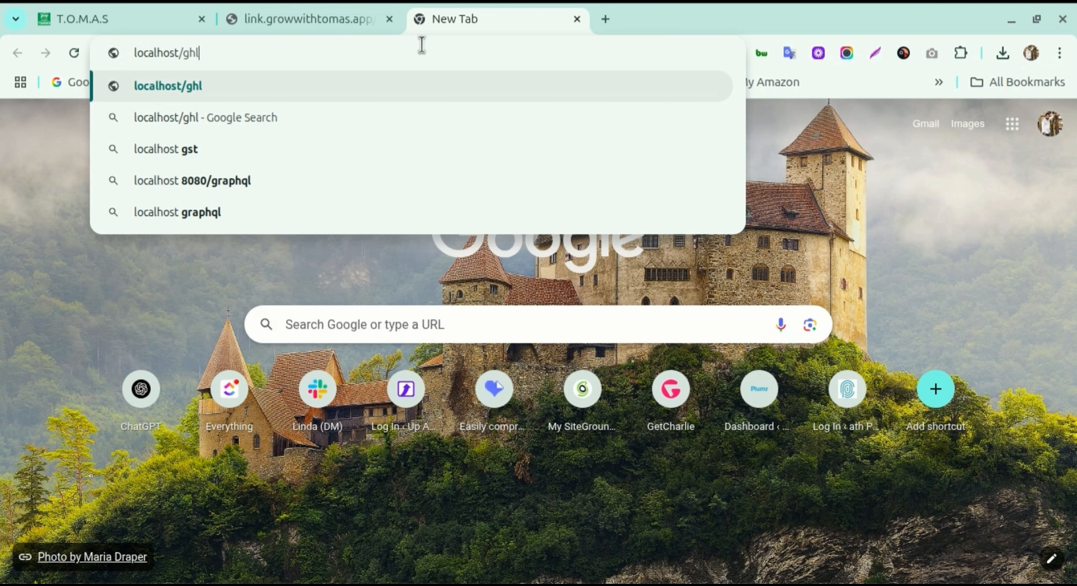
pyautogui.hotkey('ctrl', 'a')
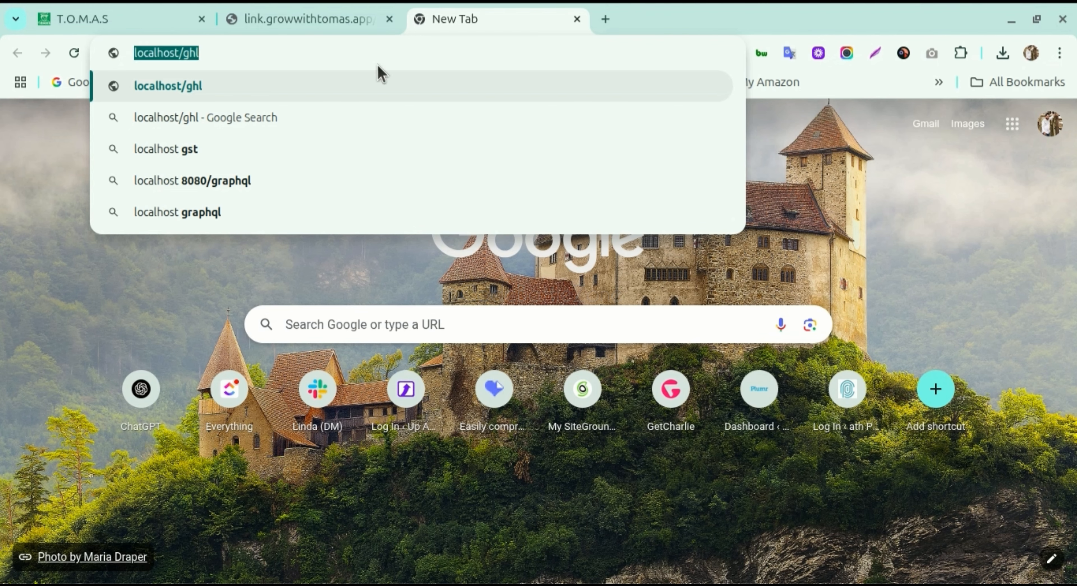
# - Close that tab unvisited and return to line 19's end in Sublime Text
pyautogui.click(576, 19)
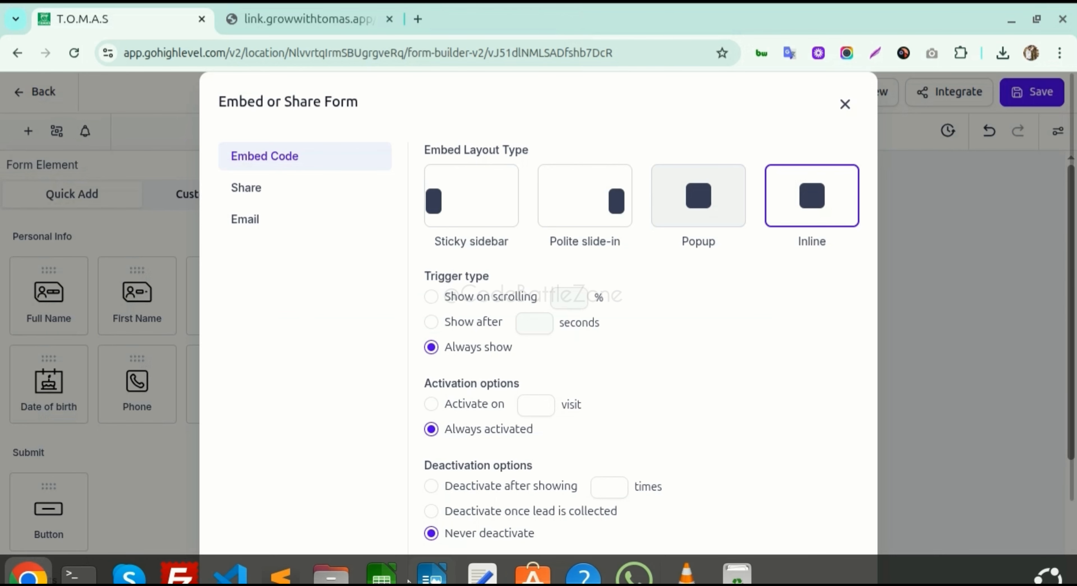
pyautogui.click(281, 557)
pyautogui.click(654, 364)
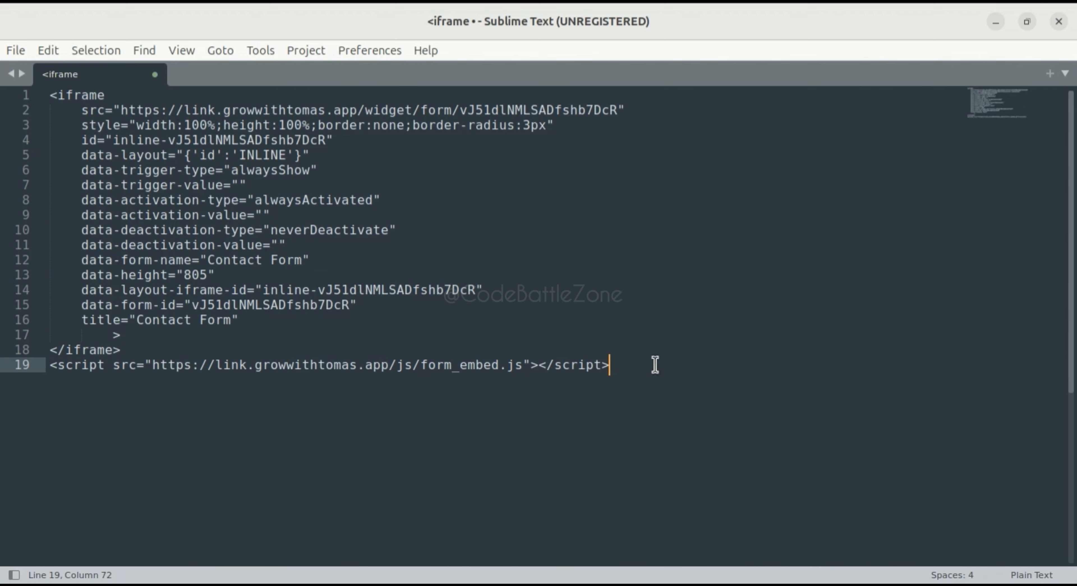
pyautogui.press('Return')
pyautogui.press('Return')
pyautogui.press('Return')
pyautogui.write('http://localhost/ghl')
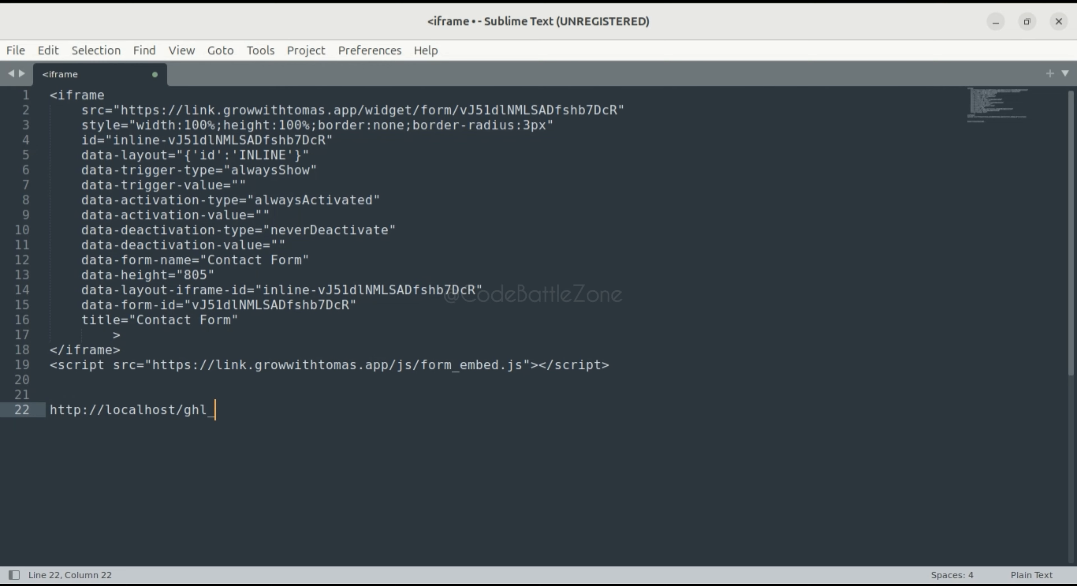
pyautogui.write('_form.php')
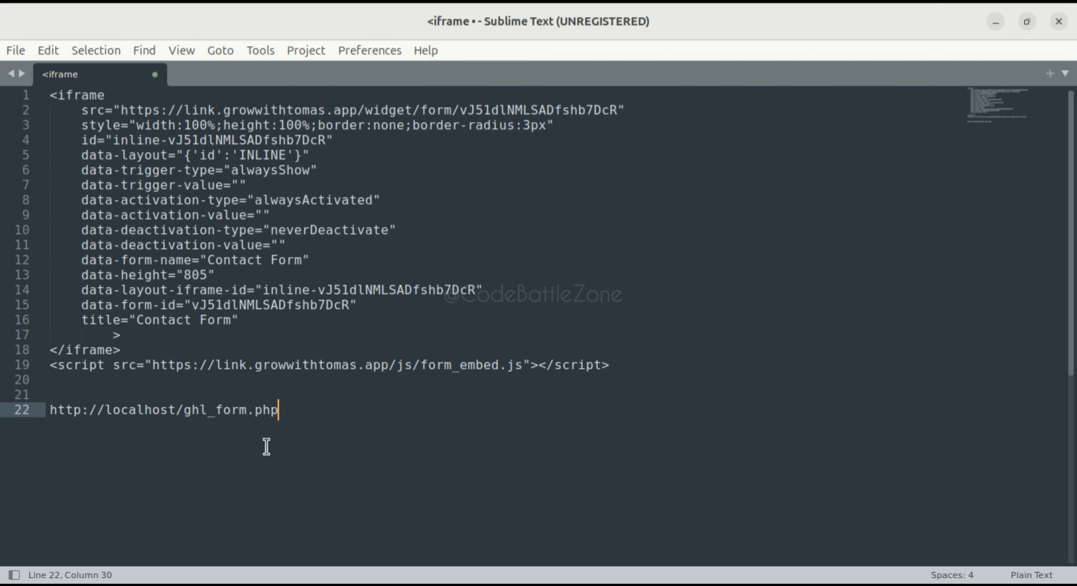
pyautogui.hotkey('shift', 'Up')
pyautogui.hotkey('shift', 'Right')
pyautogui.hotkey('ctrl', 'c')
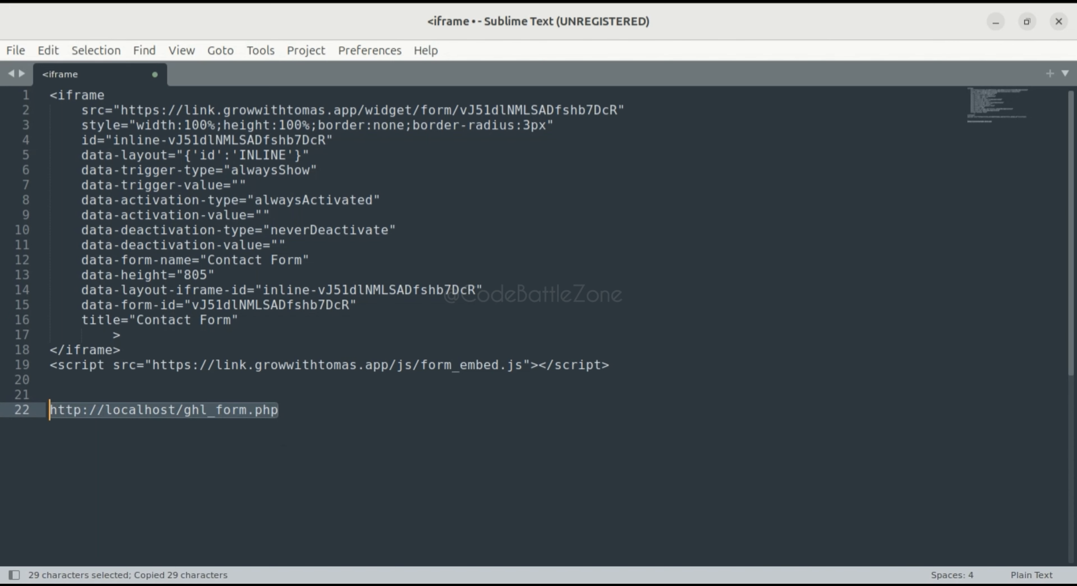
pyautogui.hotkey('alt', 'Tab')
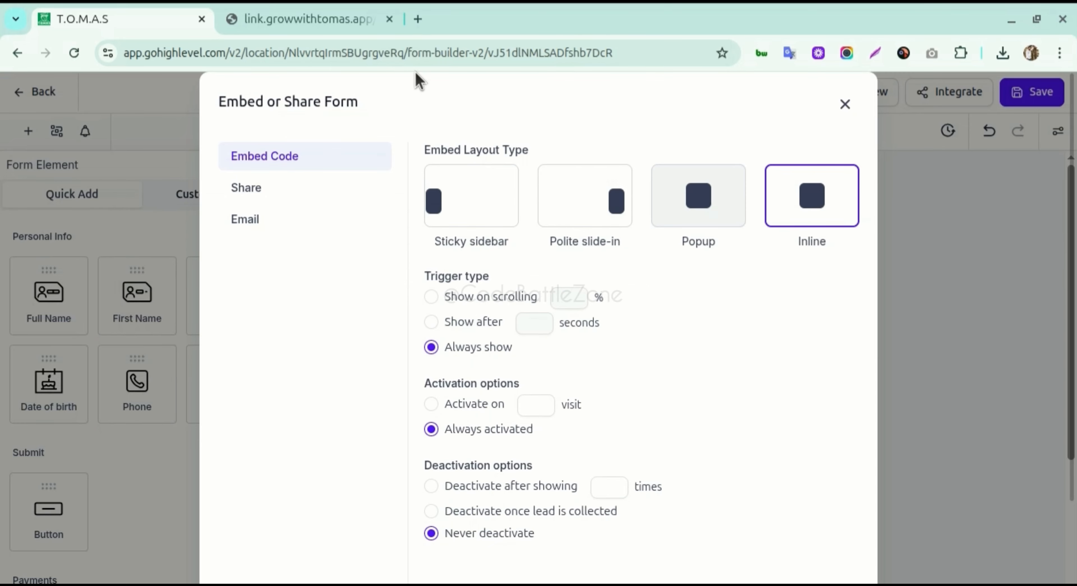
pyautogui.click(414, 19)
pyautogui.hotkey('ctrl', 'v')
pyautogui.press('Return')
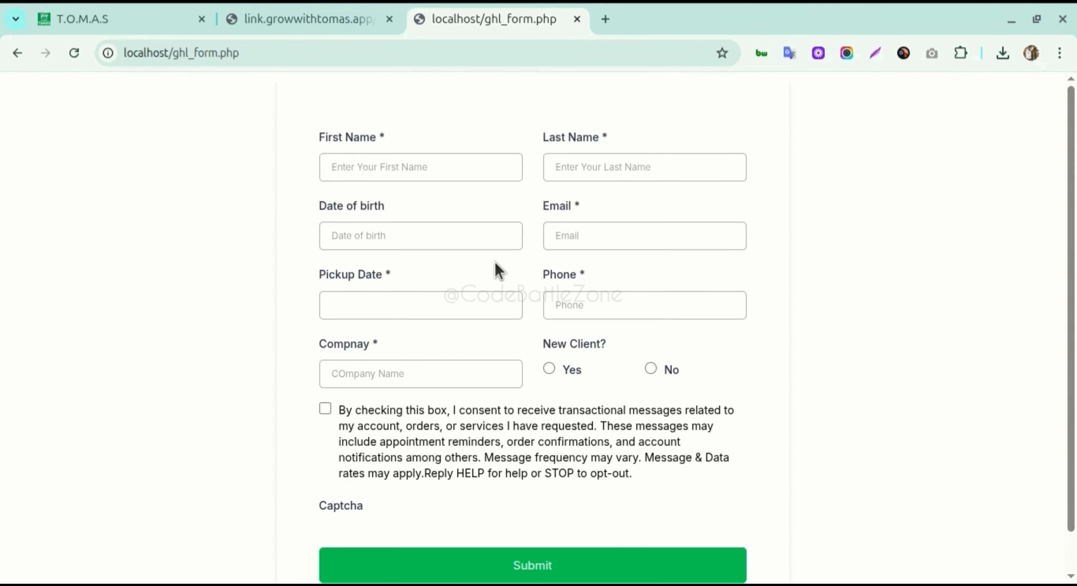
pyautogui.scroll(-1, 497, 269)
pyautogui.scroll(1, 497, 270)
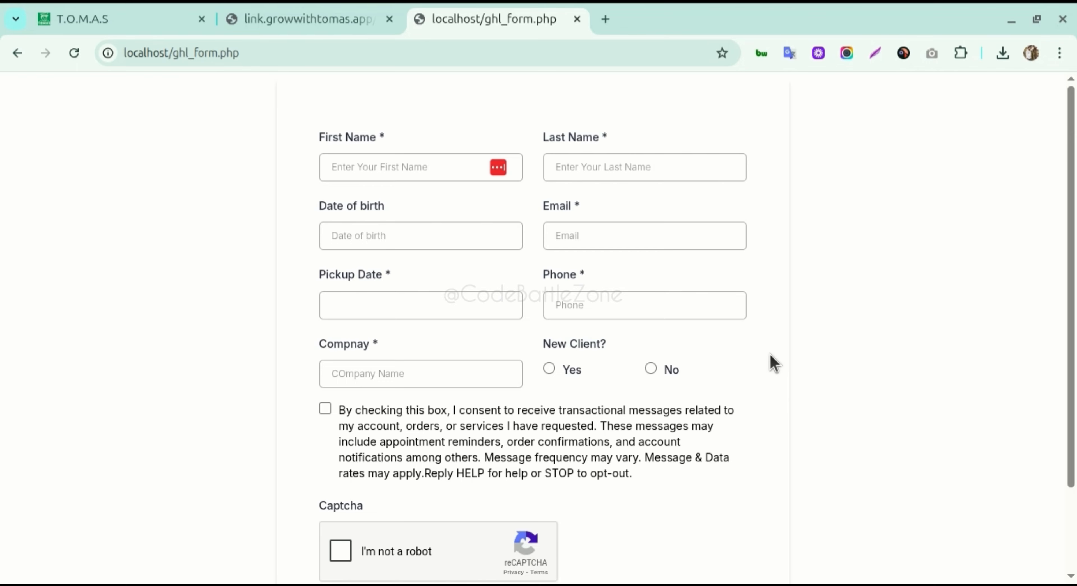
pyautogui.moveTo(1069, 150); pyautogui.dragTo(1061, 115)
# - Pick the Popup embed layout after trying Polite slide-in and Sticky sidebar
pyautogui.click(144, 23)
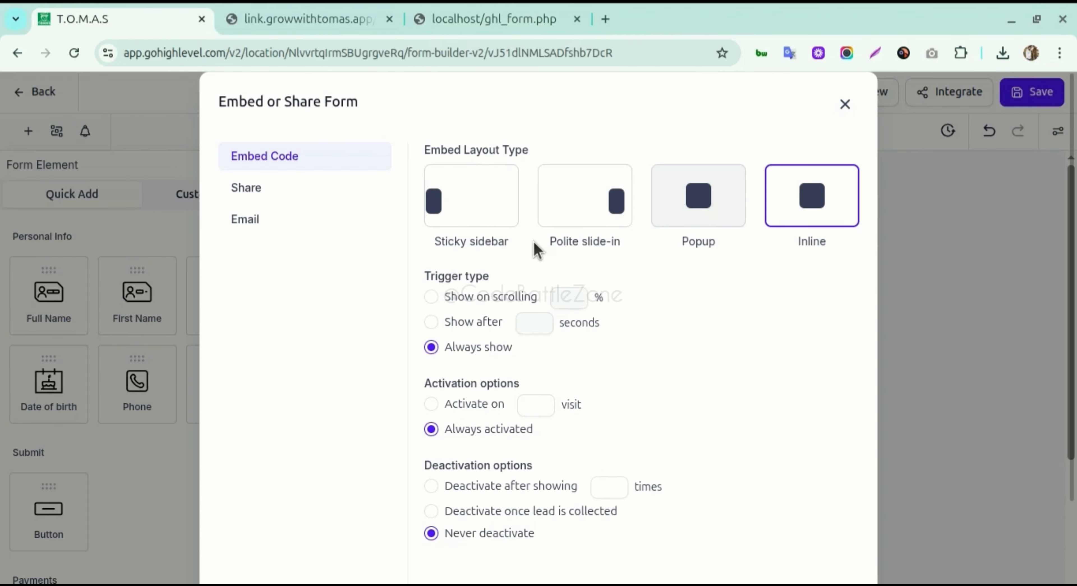
pyautogui.moveTo(682, 213)
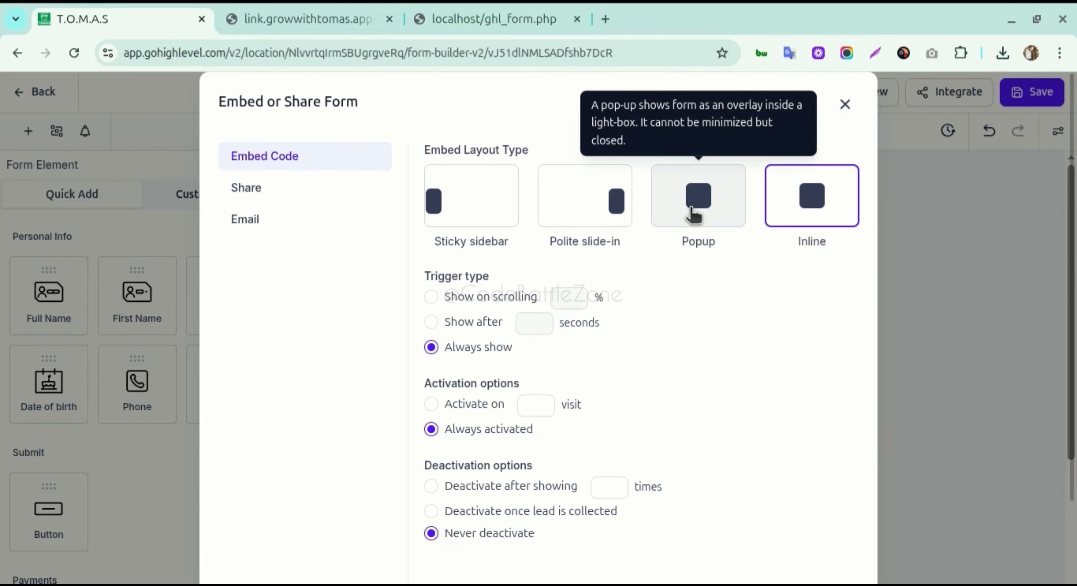
pyautogui.click(690, 213)
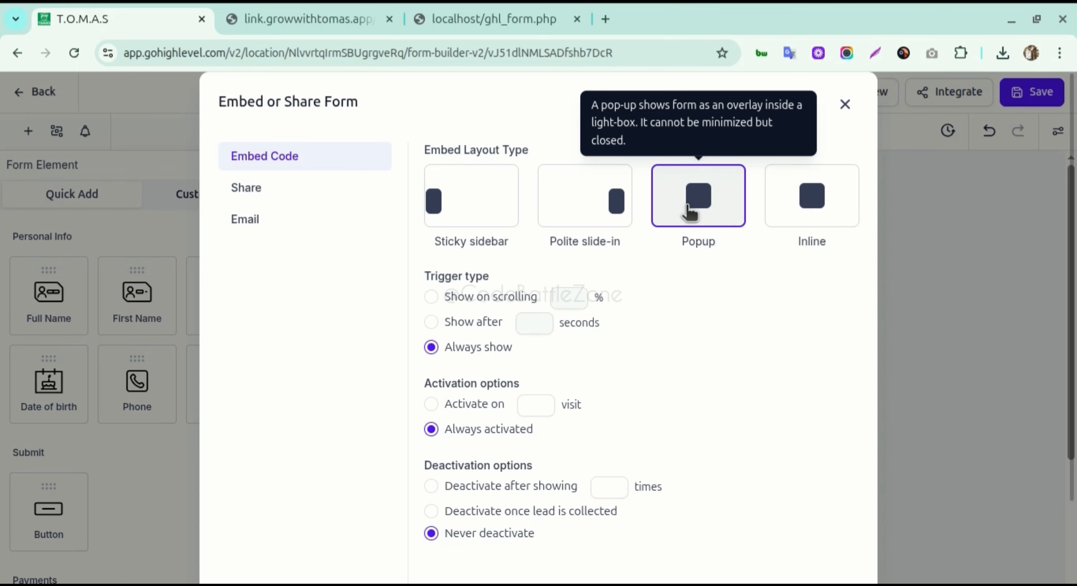
pyautogui.click(571, 220)
pyautogui.click(485, 214)
pyautogui.click(676, 214)
pyautogui.scroll(-3, 694, 335)
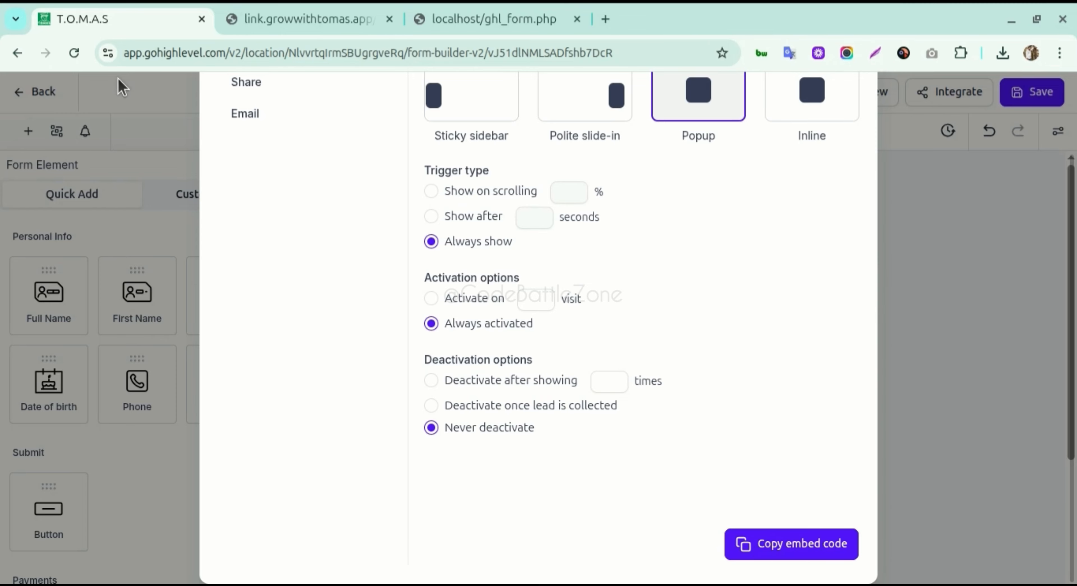
pyautogui.scroll(3, 627, 117)
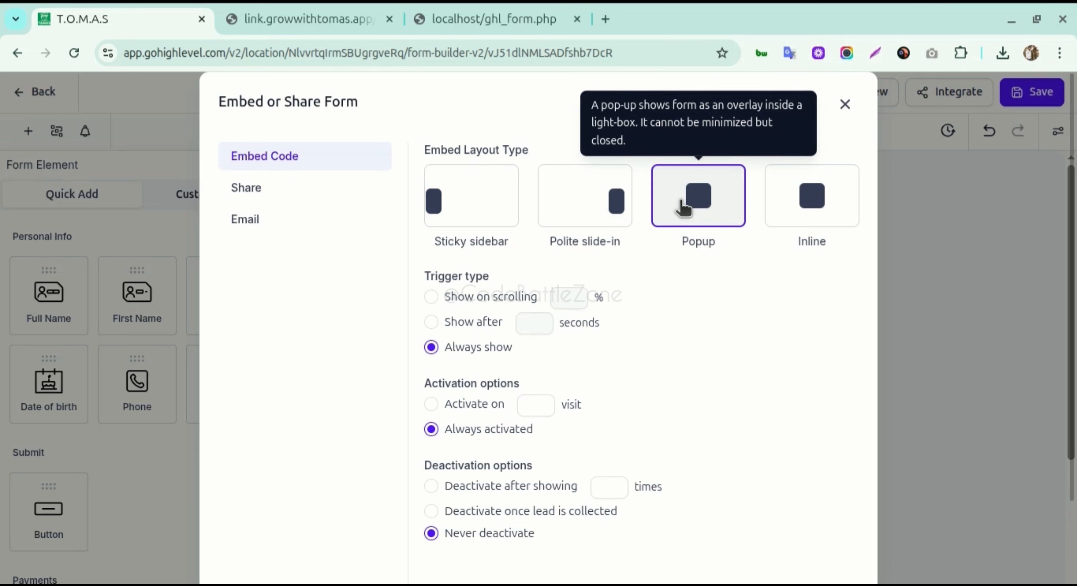
# - Close the Embed or Share Form dialog and look over the form builder
pyautogui.click(843, 109)
pyautogui.scroll(-1, 415, 382)
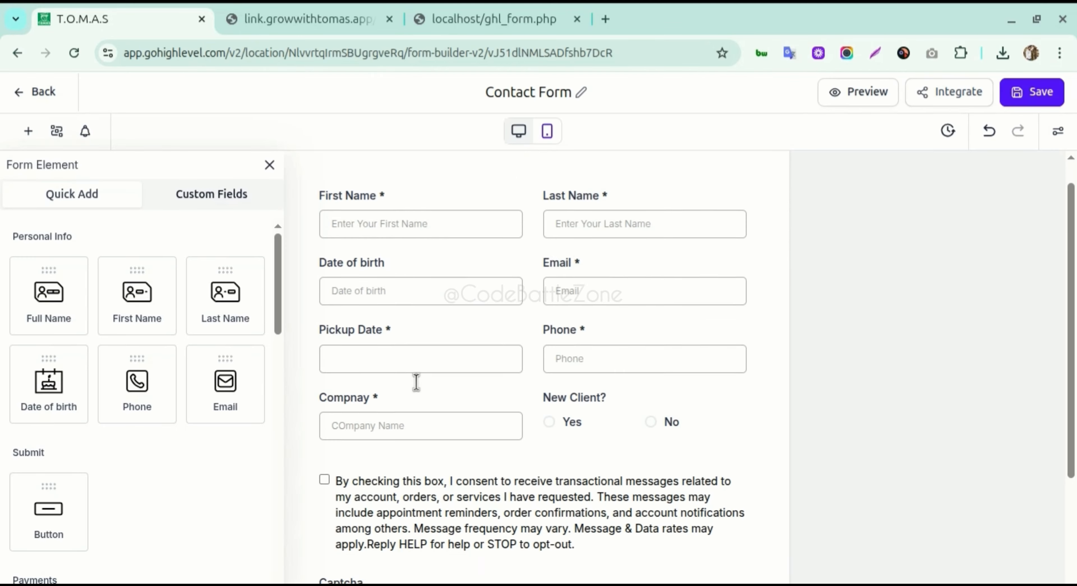
pyautogui.scroll(-2, 543, 381)
pyautogui.scroll(3, 665, 377)
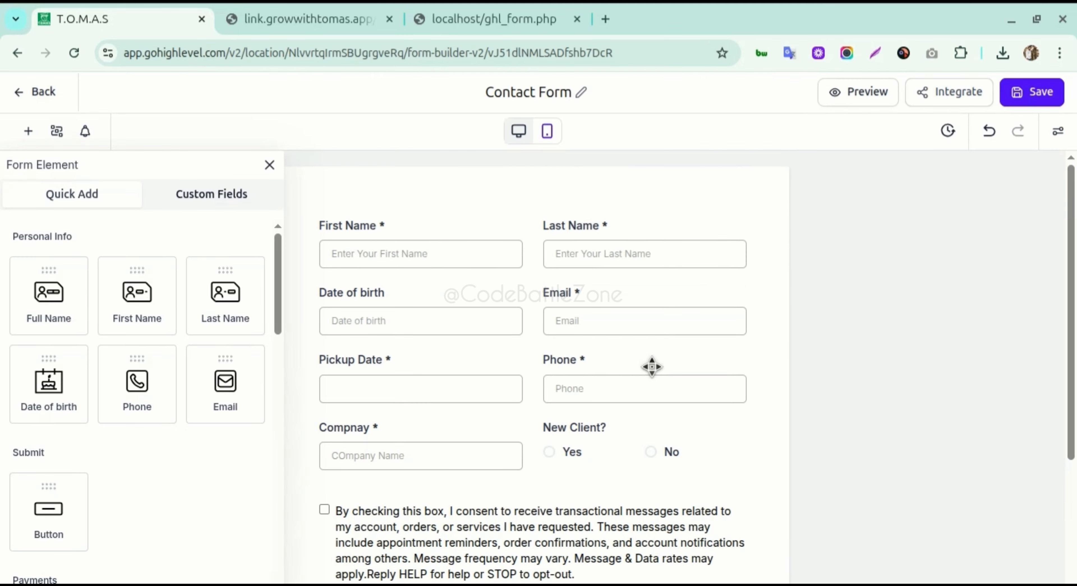